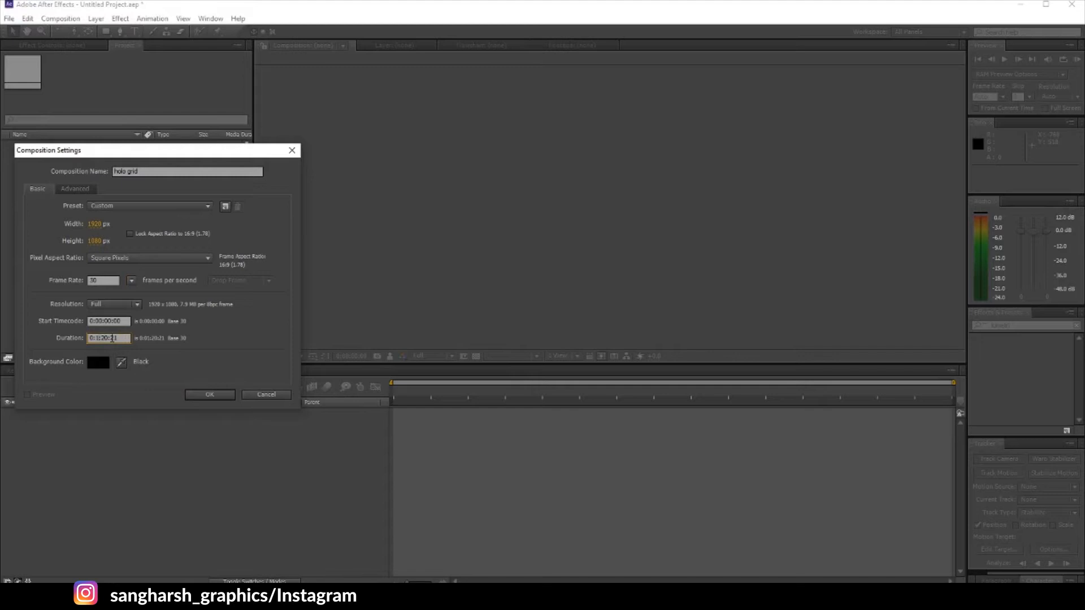
Set the holo grid composition's duration to 0:00:05:00 and create the composition
{"action": "key", "text": "BackSpace"}
{"action": "type", "text": "00"}
{"action": "type", "text": "05"}
{"action": "type", "text": "00"}
{"action": "left_click", "coordinate": [209, 394]}
Add a full-frame solid layer named BG in a very dark navy blue
{"action": "right_click", "coordinate": [259, 459]}
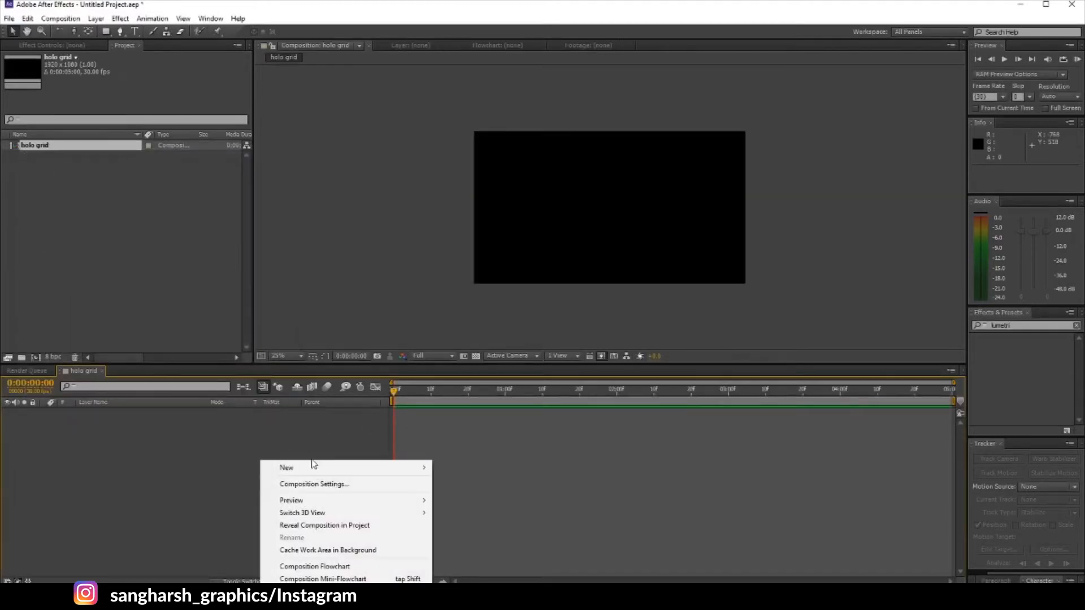
{"action": "mouse_move", "coordinate": [312, 467]}
{"action": "left_click", "coordinate": [497, 496]}
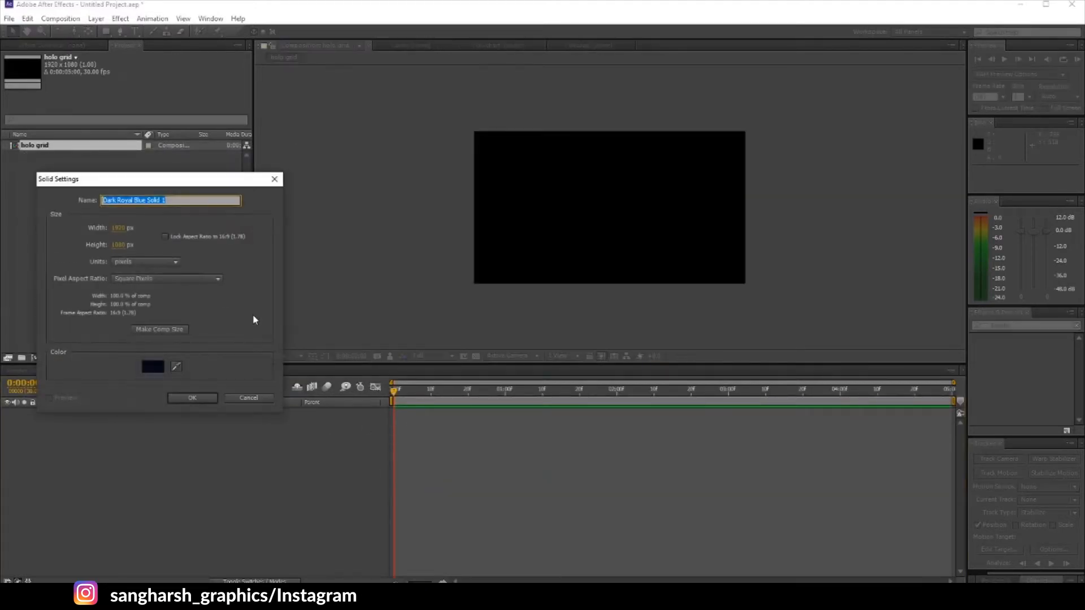
{"action": "type", "text": "BG"}
{"action": "left_click", "coordinate": [152, 367]}
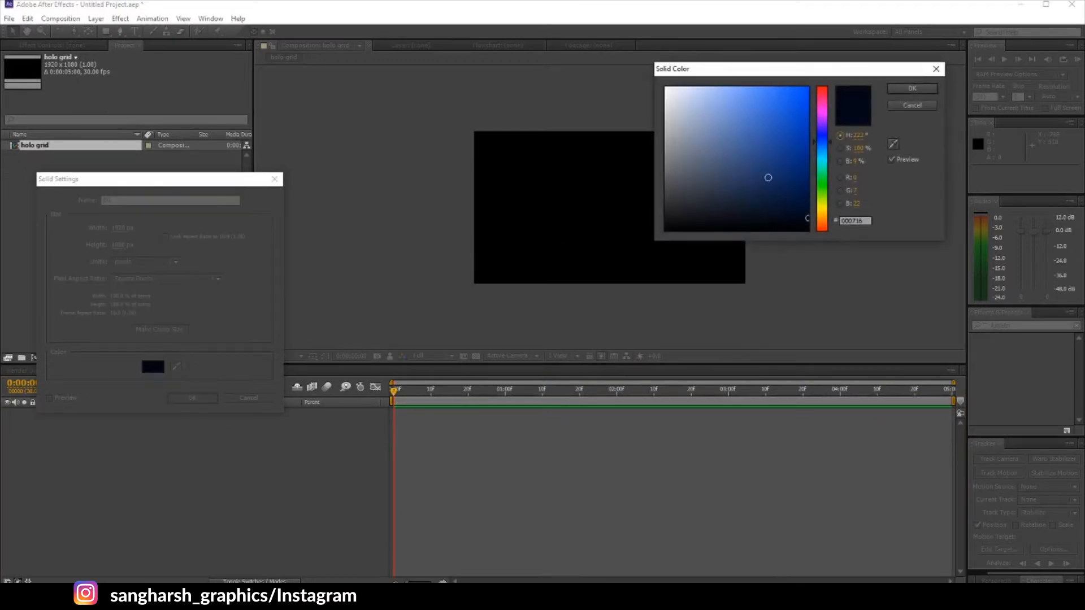
{"action": "left_click_drag", "start_coordinate": [807, 214], "coordinate": [813, 213]}
{"action": "left_click", "coordinate": [899, 89]}
{"action": "left_click", "coordinate": [192, 397]}
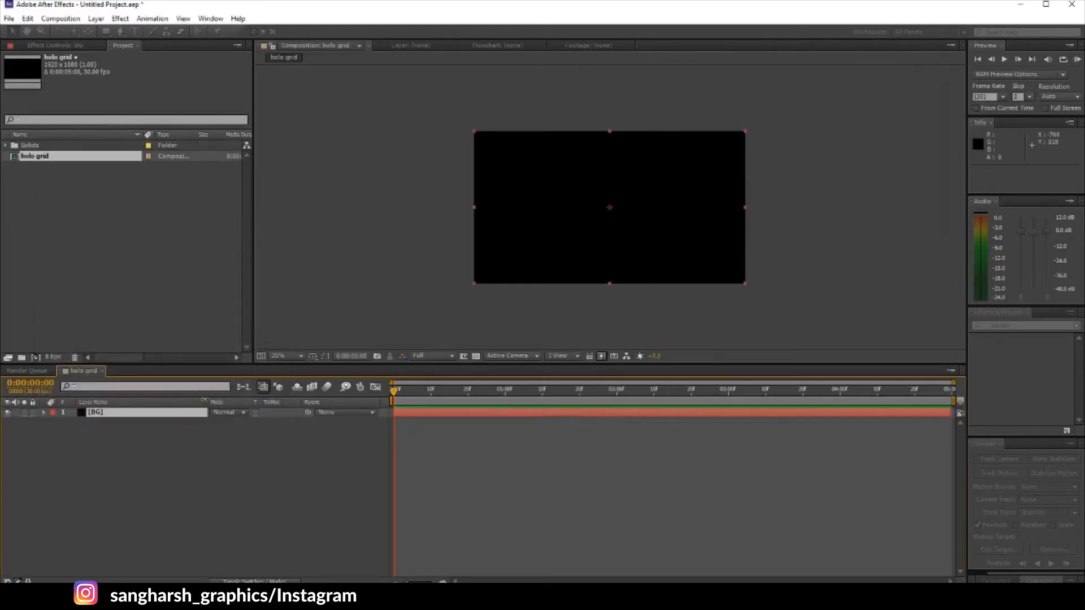
Darken the BG solid's colour slightly to hex 000613
{"action": "left_click", "coordinate": [95, 18]}
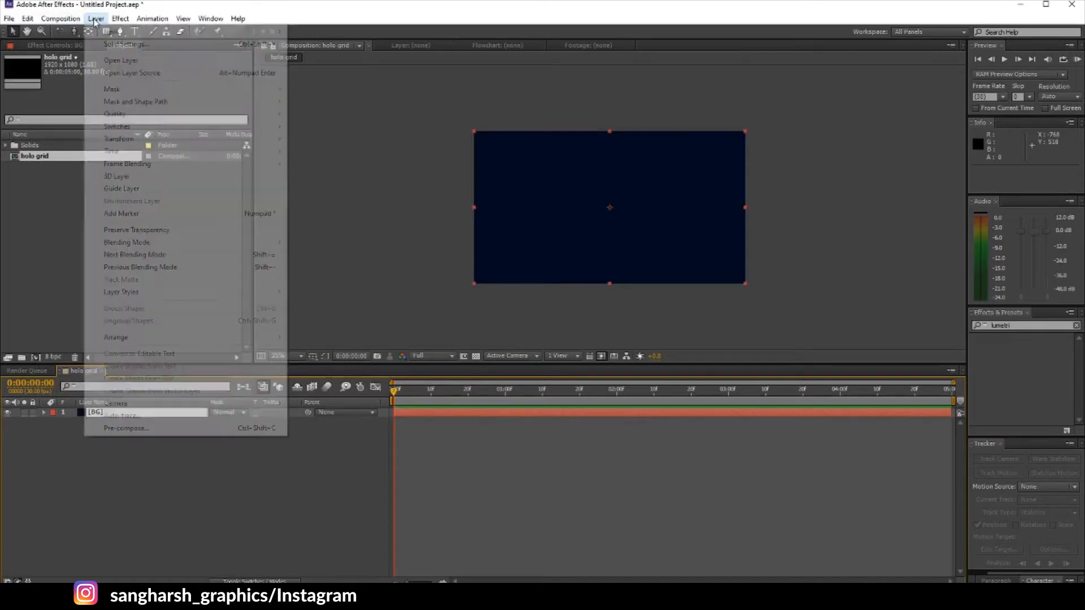
{"action": "left_click", "coordinate": [120, 44]}
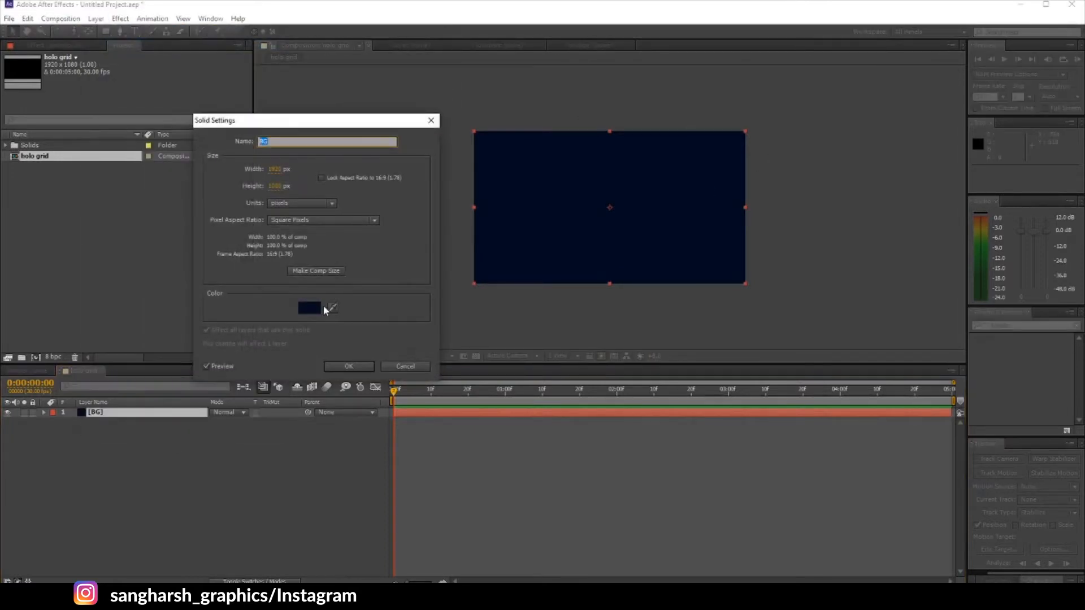
{"action": "left_click", "coordinate": [320, 308]}
{"action": "left_click_drag", "start_coordinate": [812, 220], "coordinate": [807, 220]}
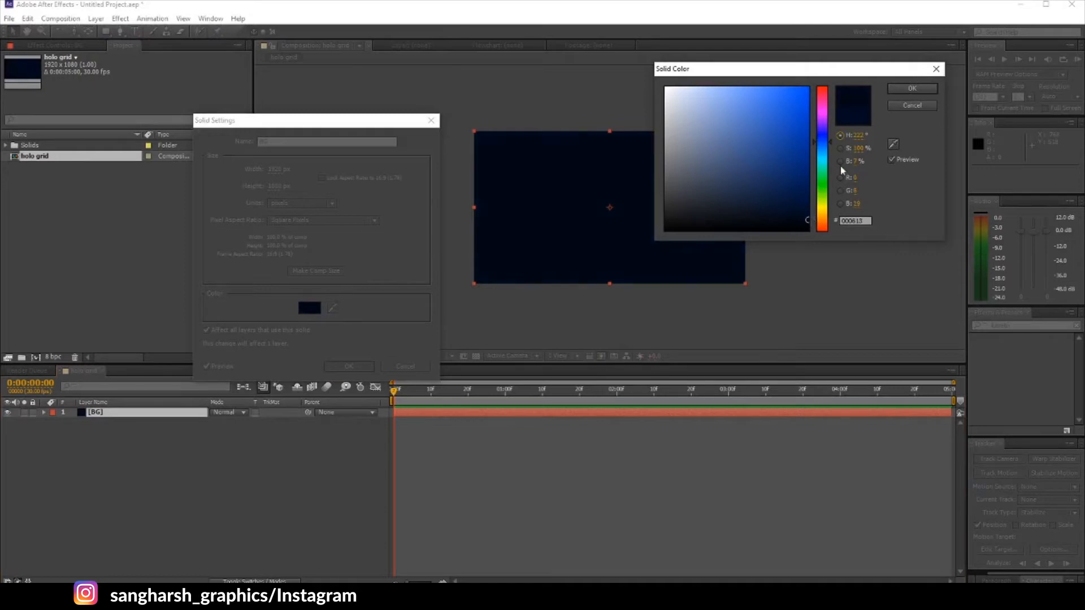
{"action": "left_click", "coordinate": [900, 88]}
{"action": "left_click", "coordinate": [348, 366]}
Add a second full-frame solid layer named Fractal
{"action": "right_click", "coordinate": [256, 503]}
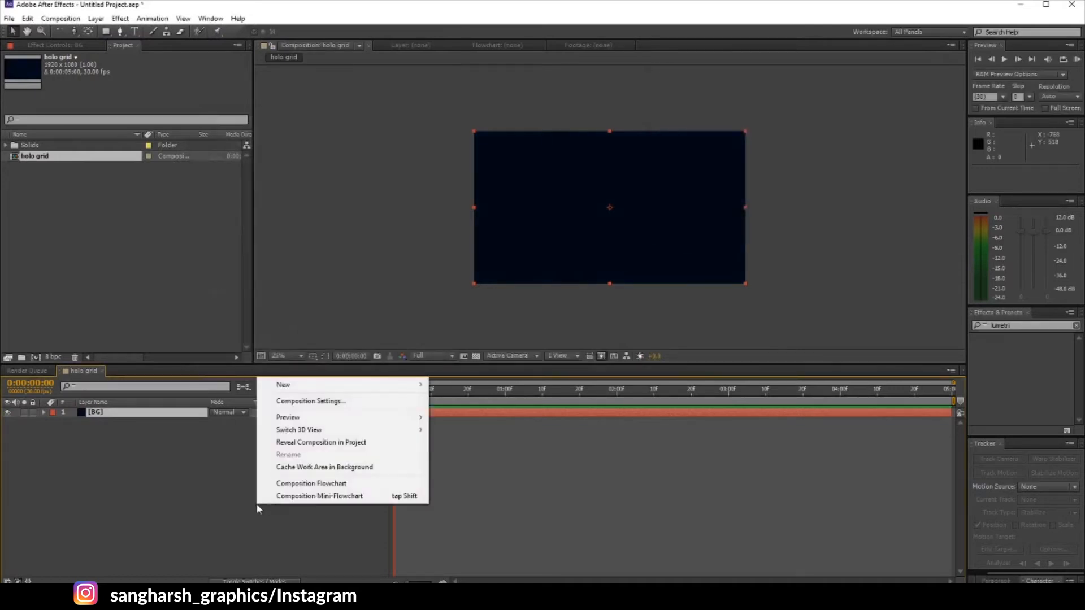
{"action": "mouse_move", "coordinate": [345, 385]}
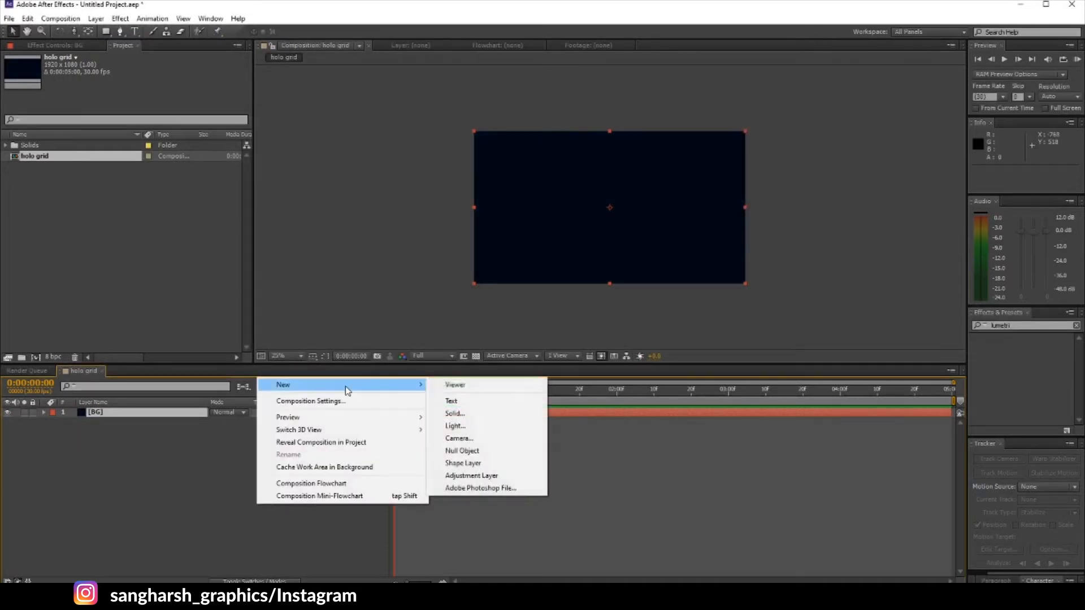
{"action": "left_click", "coordinate": [455, 414]}
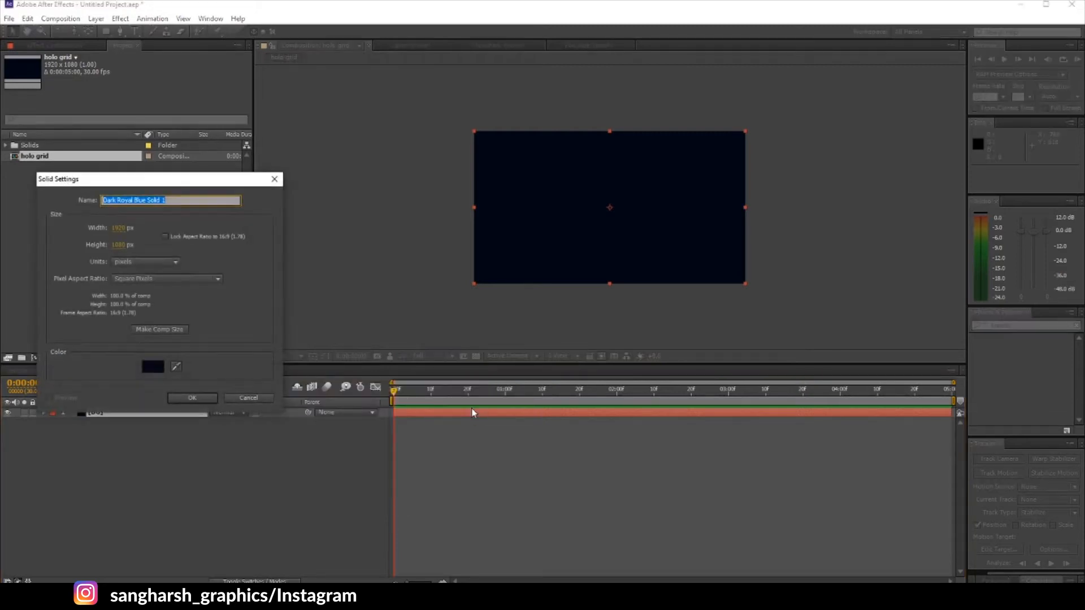
{"action": "type", "text": "Fractal"}
{"action": "key", "text": "Return"}
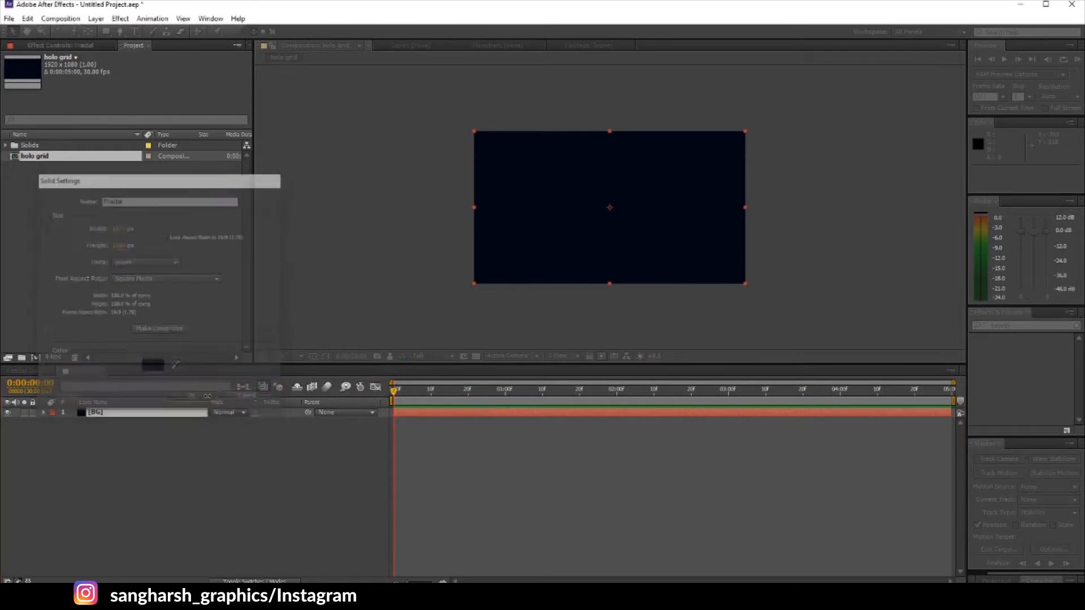
Change the Fractal solid's colour to black
{"action": "right_click", "coordinate": [115, 418]}
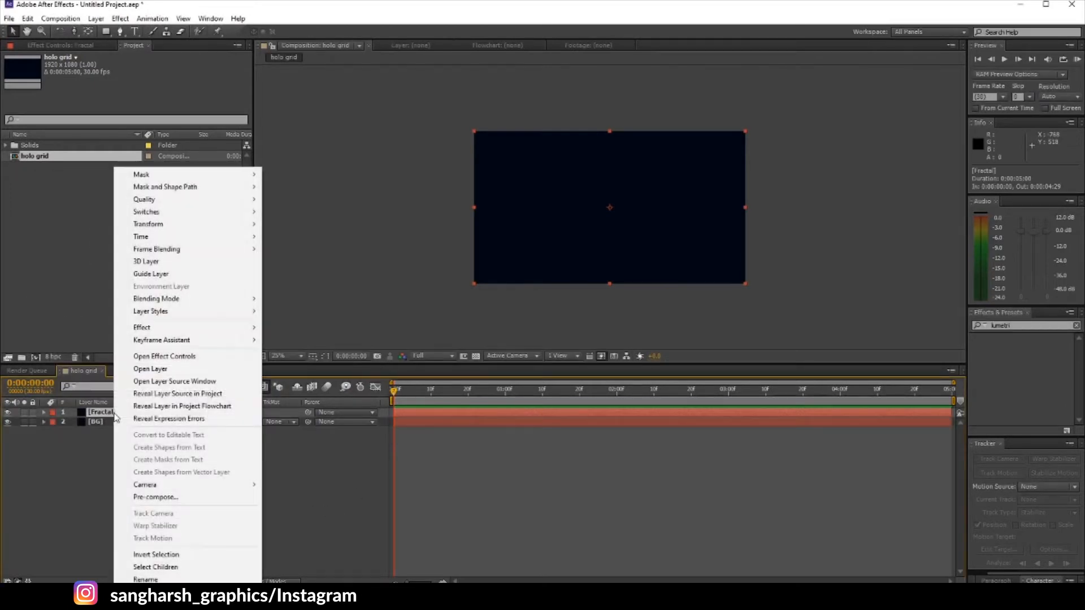
{"action": "left_click", "coordinate": [96, 19]}
{"action": "left_click", "coordinate": [96, 18]}
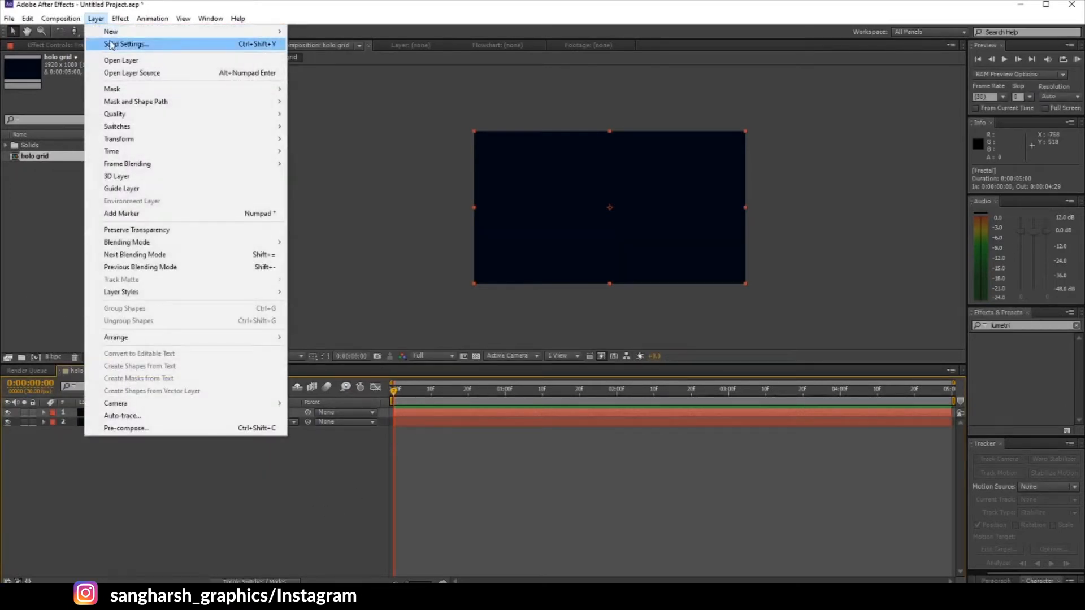
{"action": "left_click", "coordinate": [122, 44]}
{"action": "left_click", "coordinate": [309, 307]}
{"action": "left_click_drag", "start_coordinate": [820, 189], "coordinate": [810, 233]}
{"action": "left_click", "coordinate": [912, 91]}
{"action": "left_click", "coordinate": [912, 91]}
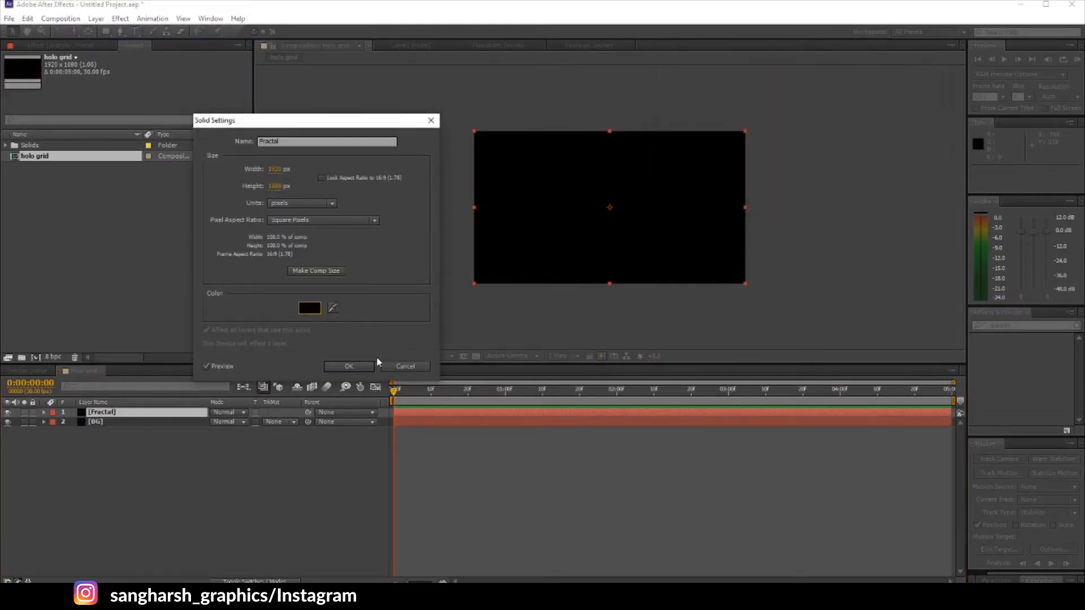
{"action": "left_click", "coordinate": [348, 366]}
Find the Fractal Noise effect and apply it to the Fractal layer
{"action": "left_click", "coordinate": [980, 314]}
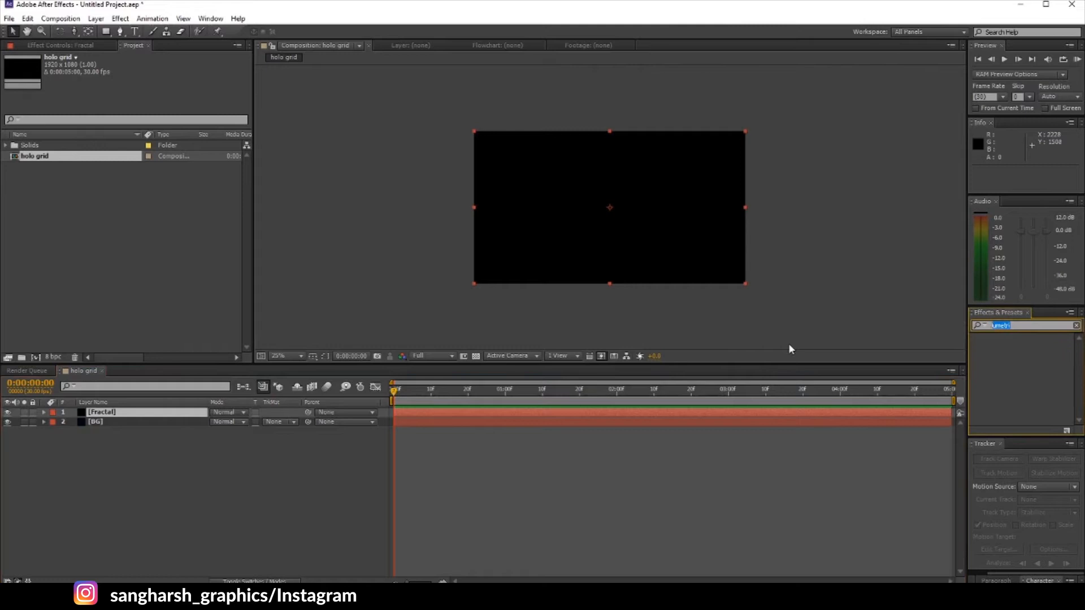
{"action": "type", "text": "fract"}
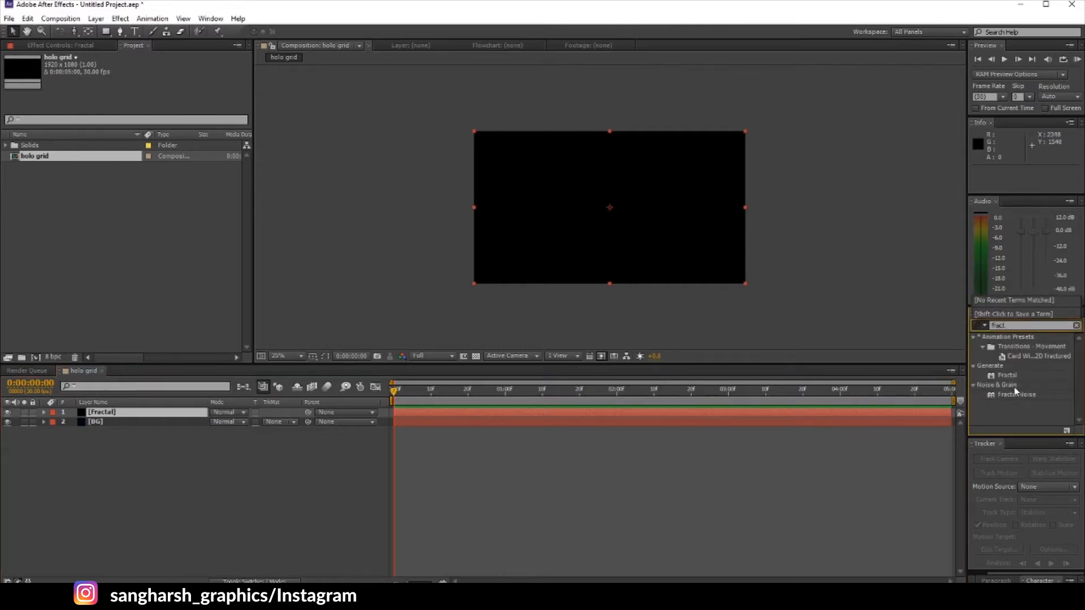
{"action": "left_click_drag", "start_coordinate": [1016, 392], "coordinate": [136, 411]}
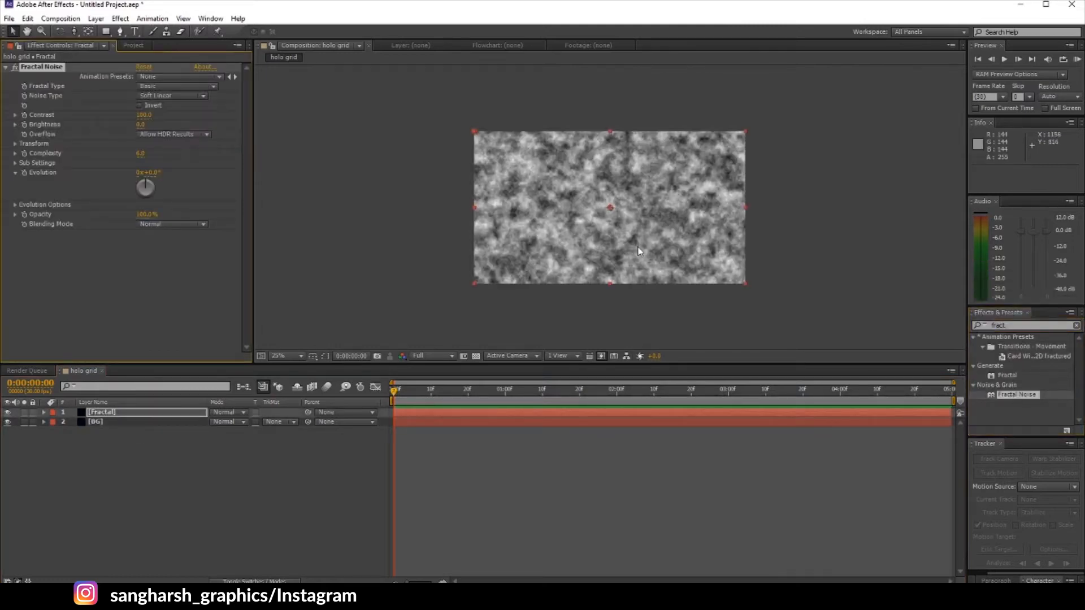
Set the Fractal Noise contrast to 1250, brightness to 7 and complexity to 4
{"action": "left_click", "coordinate": [144, 116]}
{"action": "type", "text": "1"}
{"action": "left_click", "coordinate": [141, 125]}
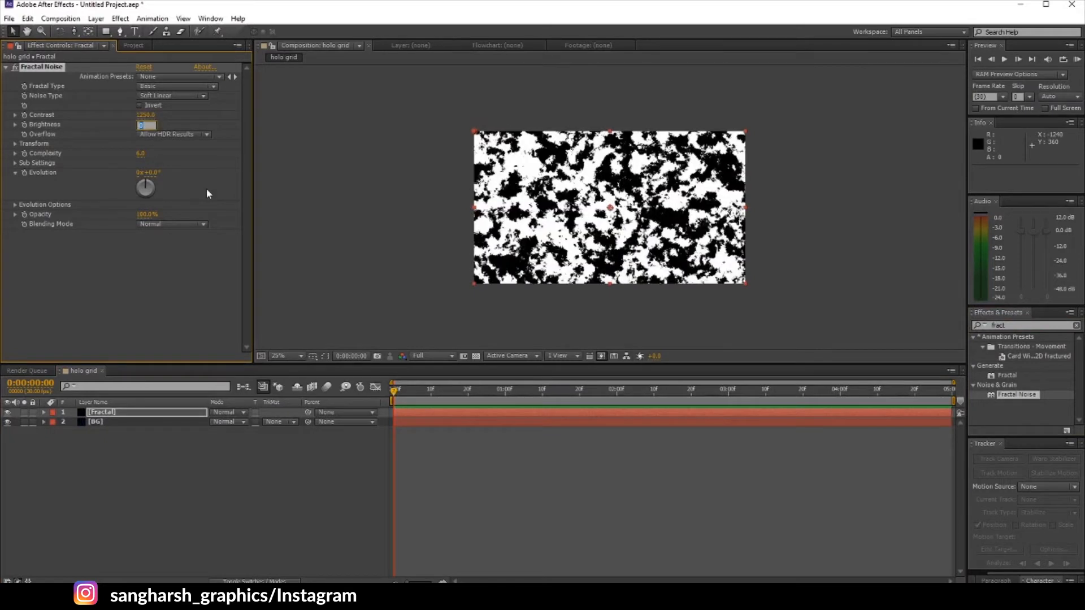
{"action": "left_click", "coordinate": [141, 155]}
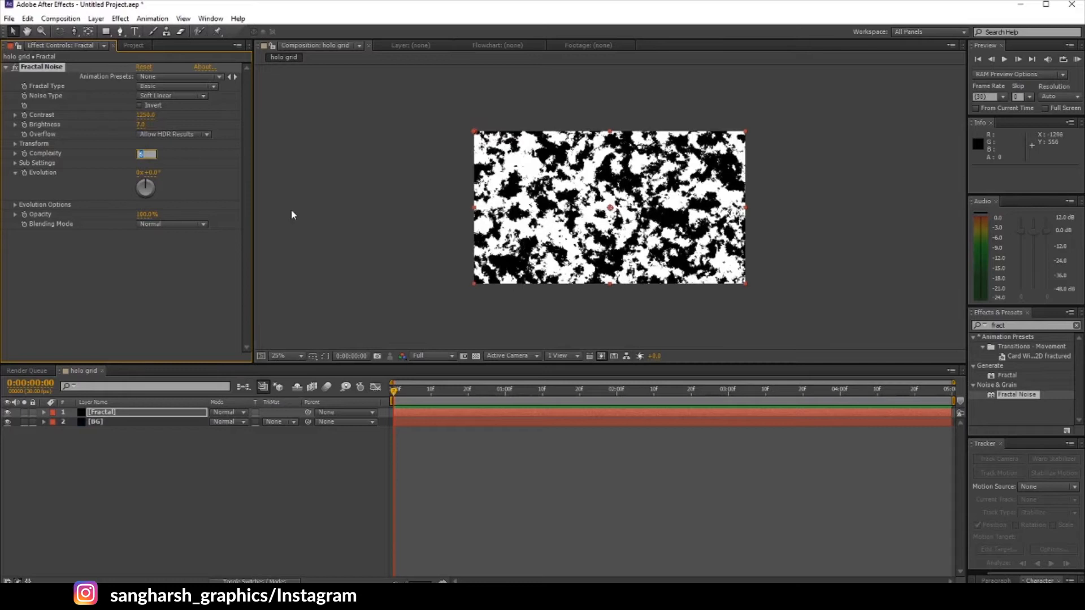
{"action": "type", "text": "4"}
Enable Cycle Evolution for the noise and set a starting Evolution keyframe at the first frame
{"action": "left_click", "coordinate": [16, 204]}
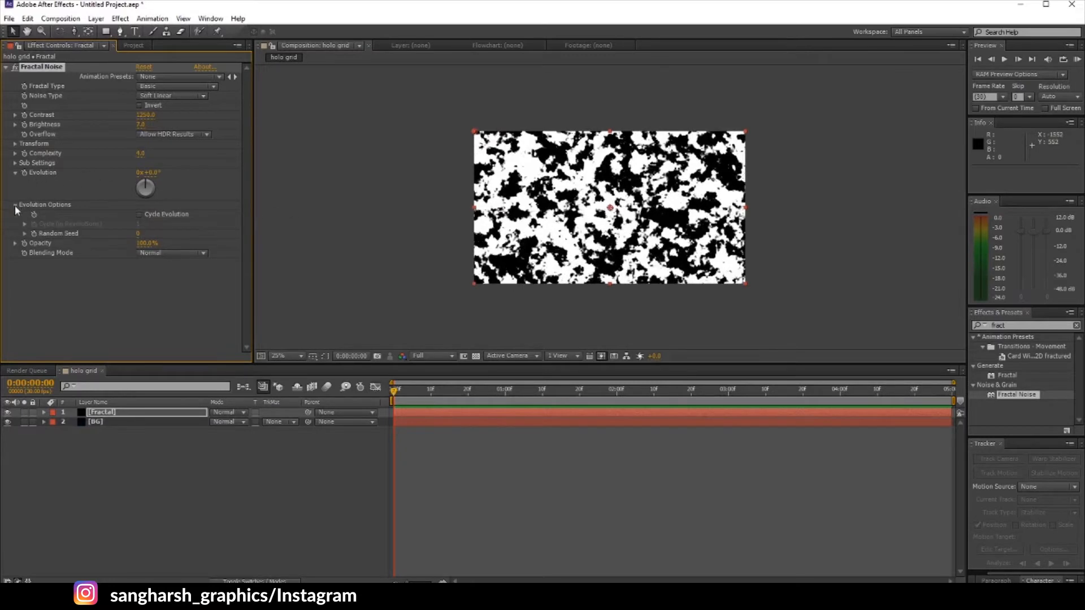
{"action": "left_click", "coordinate": [139, 214]}
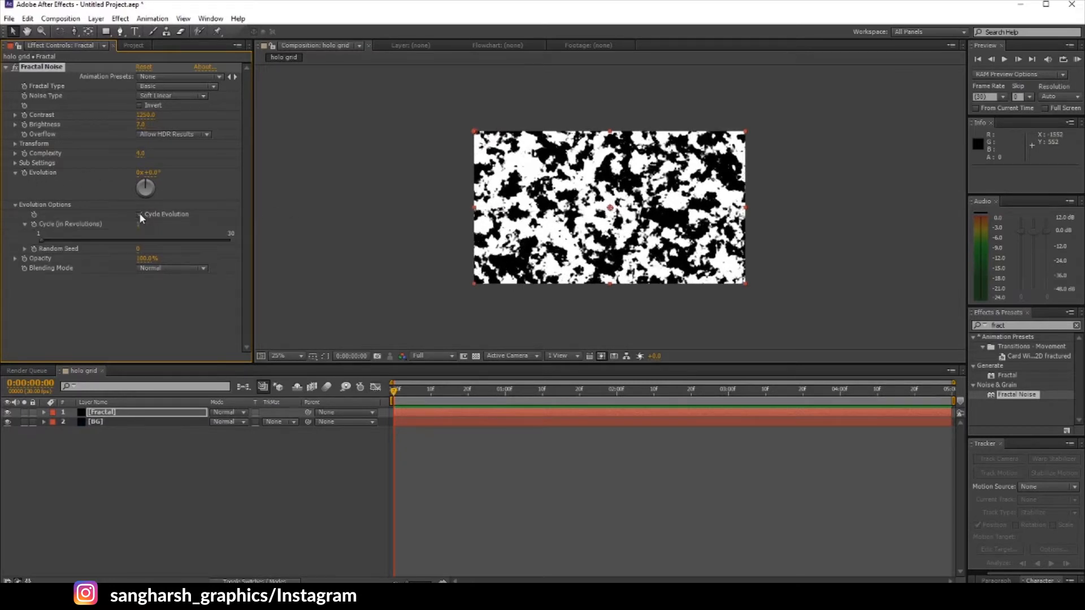
{"action": "left_click", "coordinate": [394, 397]}
{"action": "left_click", "coordinate": [24, 173]}
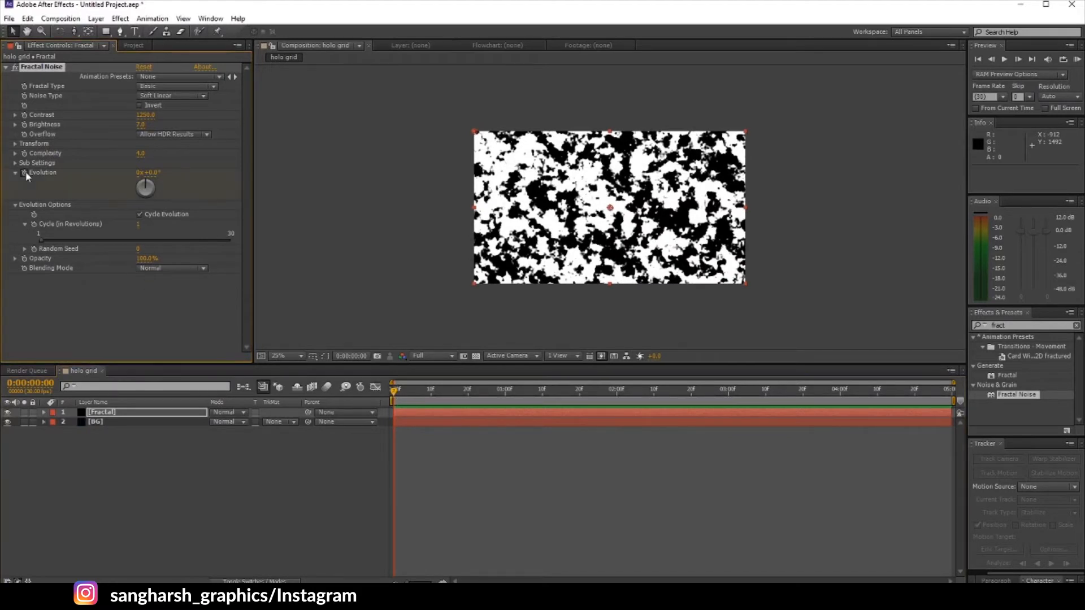
Set the noise's Evolution to 360° at the composition's last frame, 0:00:04:29
{"action": "left_click", "coordinate": [954, 391]}
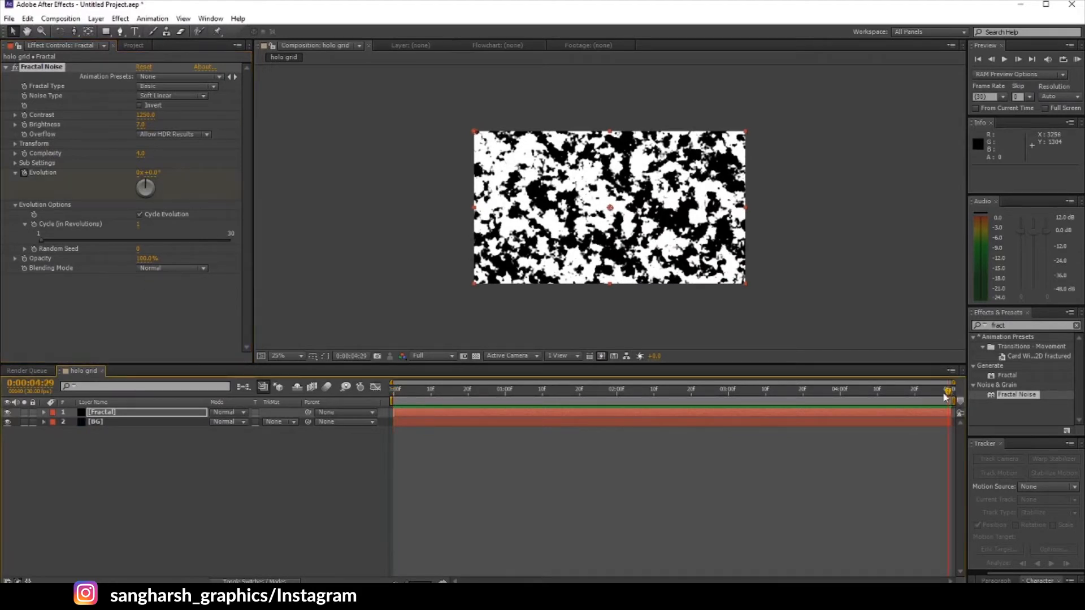
{"action": "mouse_move", "coordinate": [158, 186]}
{"action": "left_mouse_down"}
{"action": "mouse_move", "coordinate": [142, 198]}
{"action": "mouse_move", "coordinate": [146, 182]}
{"action": "left_mouse_up"}
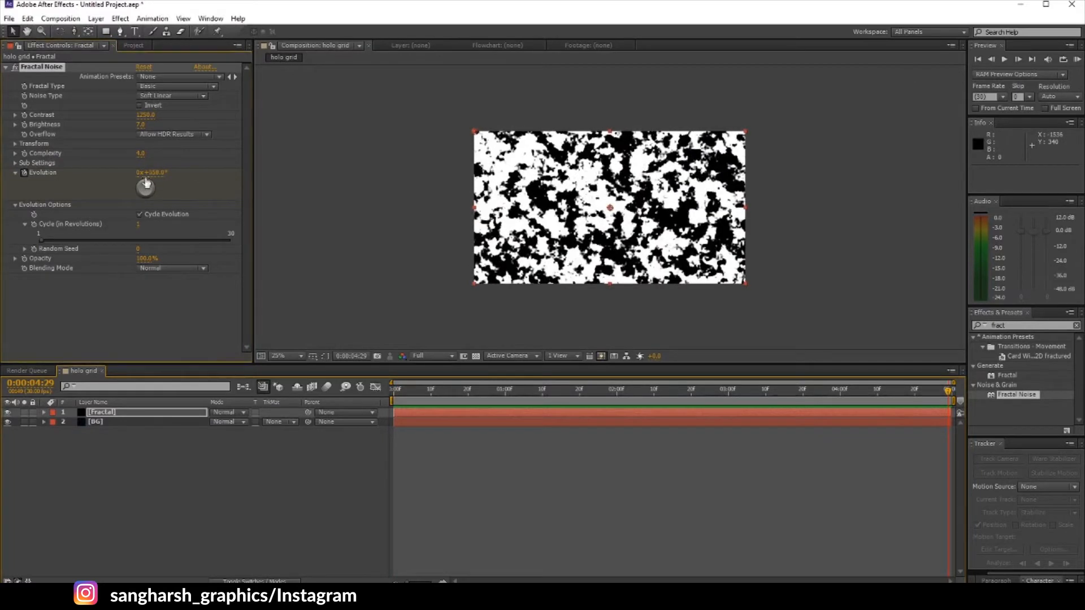
{"action": "left_click", "coordinate": [151, 172]}
{"action": "type", "text": "360"}
{"action": "key", "text": "Return"}
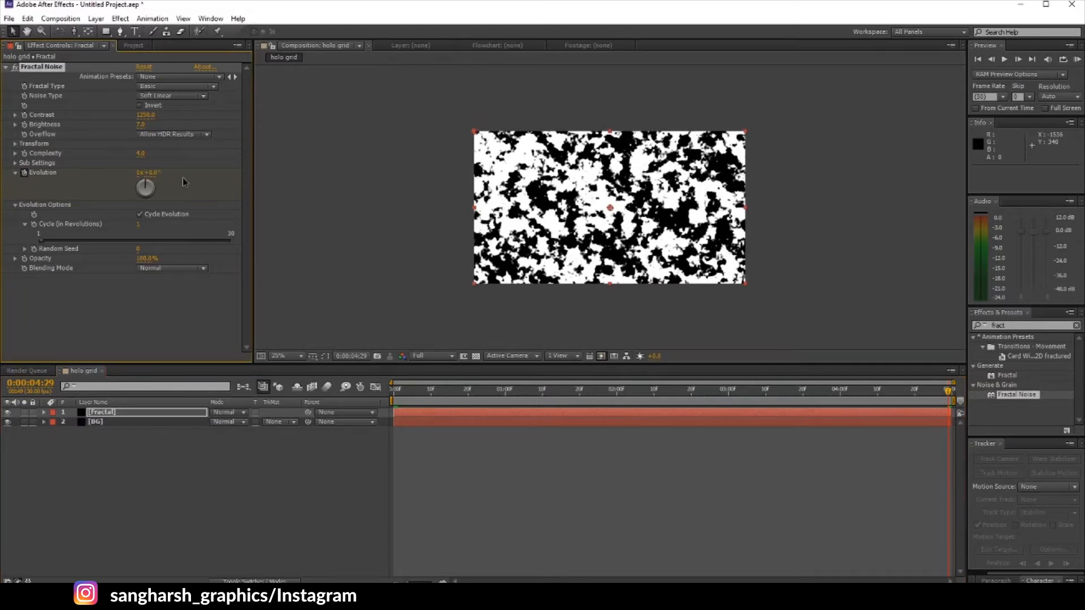
Add a black solid layer named Grid, 1200 px wide and 1200 px high
{"action": "right_click", "coordinate": [80, 450]}
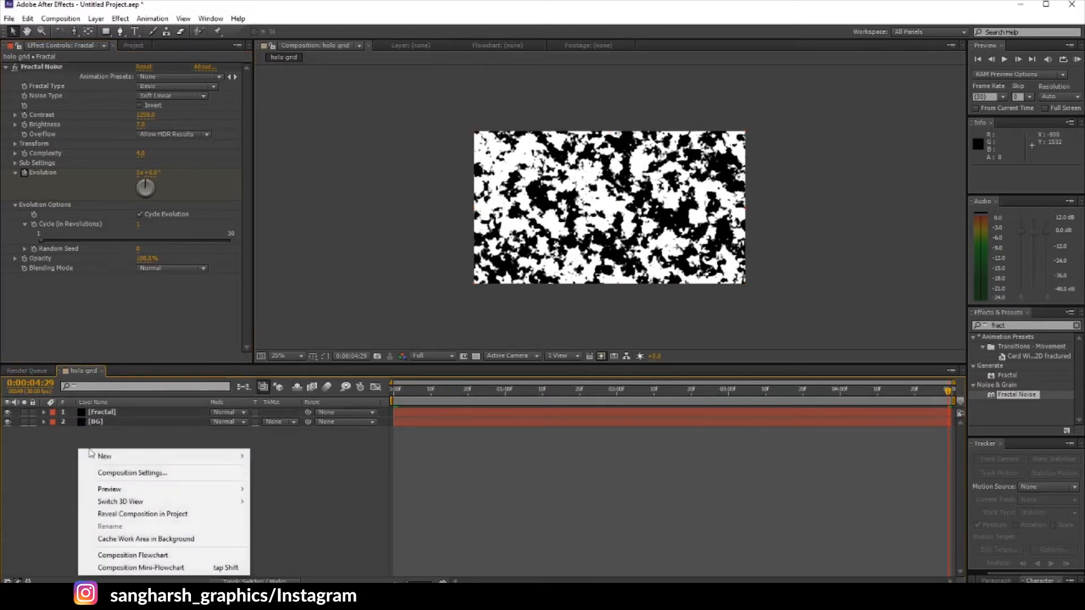
{"action": "mouse_move", "coordinate": [108, 456]}
{"action": "left_click", "coordinate": [291, 487]}
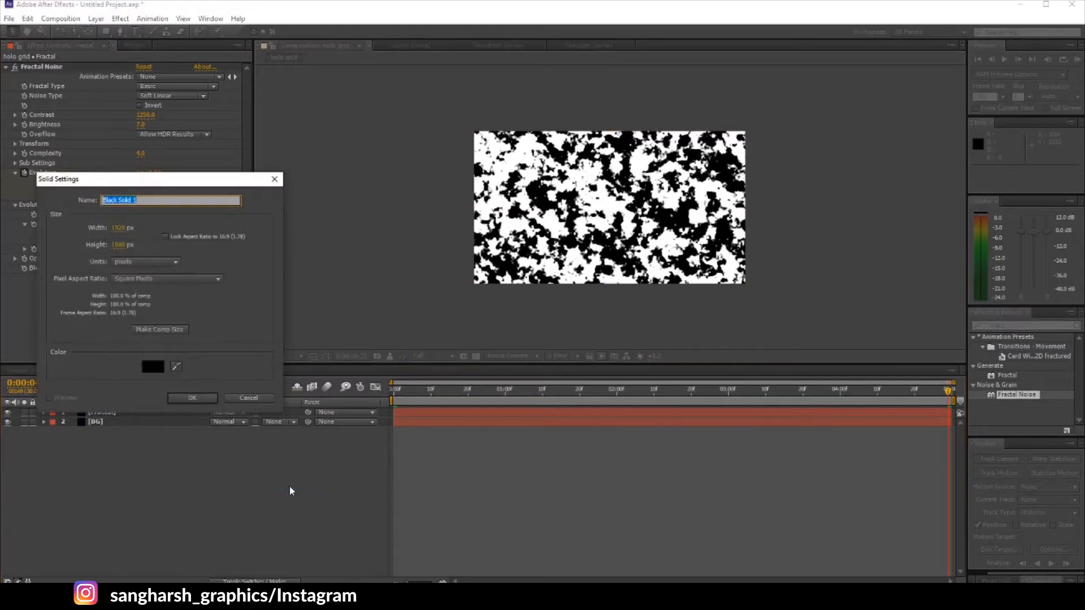
{"action": "type", "text": "Grid"}
{"action": "left_click", "coordinate": [122, 229]}
{"action": "type", "text": "1200"}
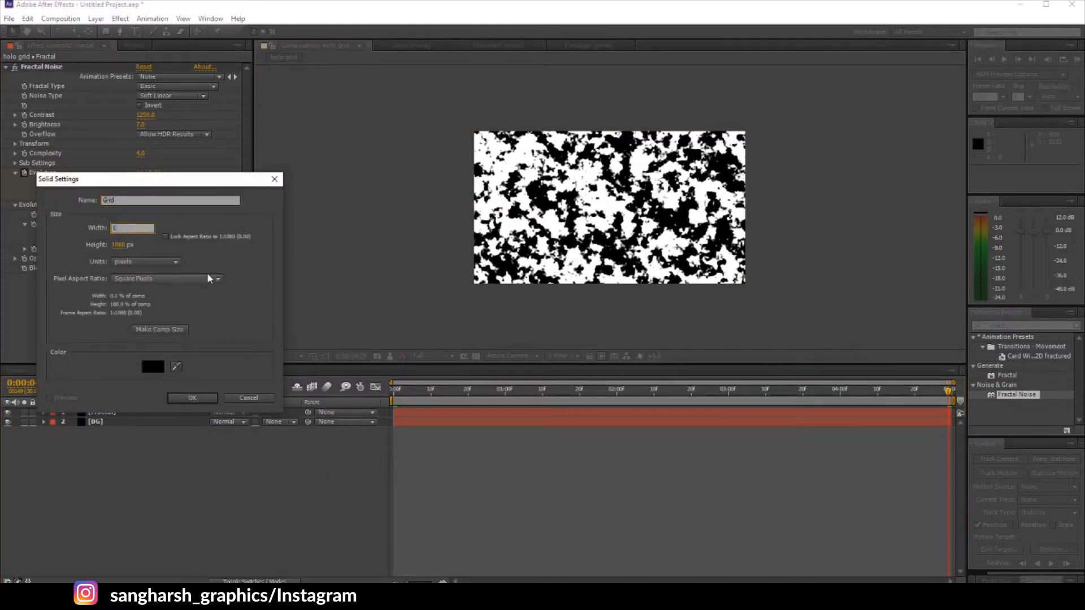
{"action": "left_click", "coordinate": [120, 245]}
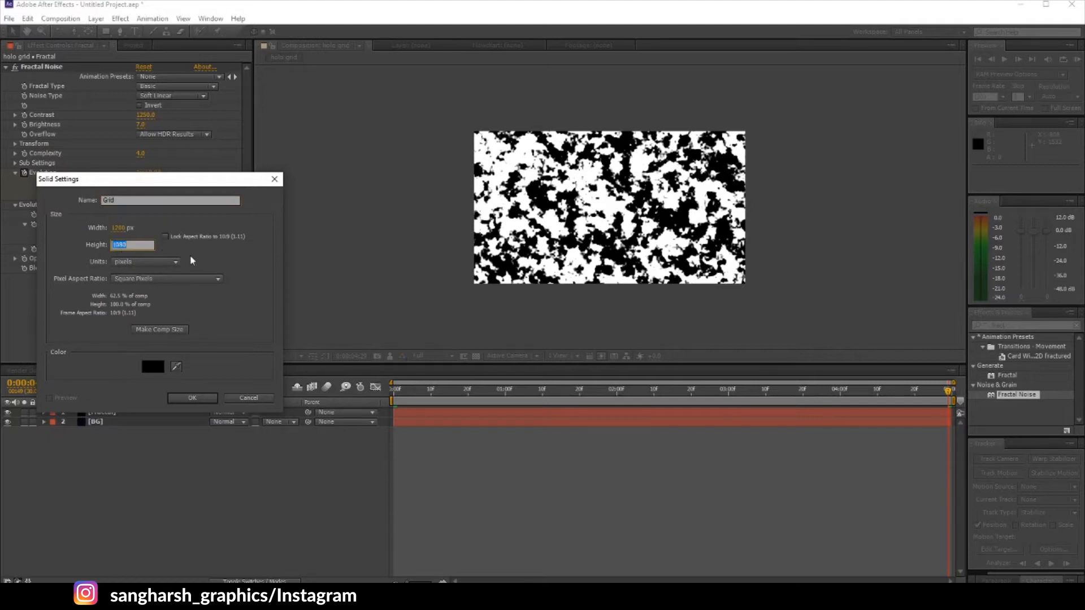
{"action": "type", "text": "122"}
{"action": "key", "text": "BackSpace"}
{"action": "type", "text": "00"}
{"action": "left_click", "coordinate": [194, 395]}
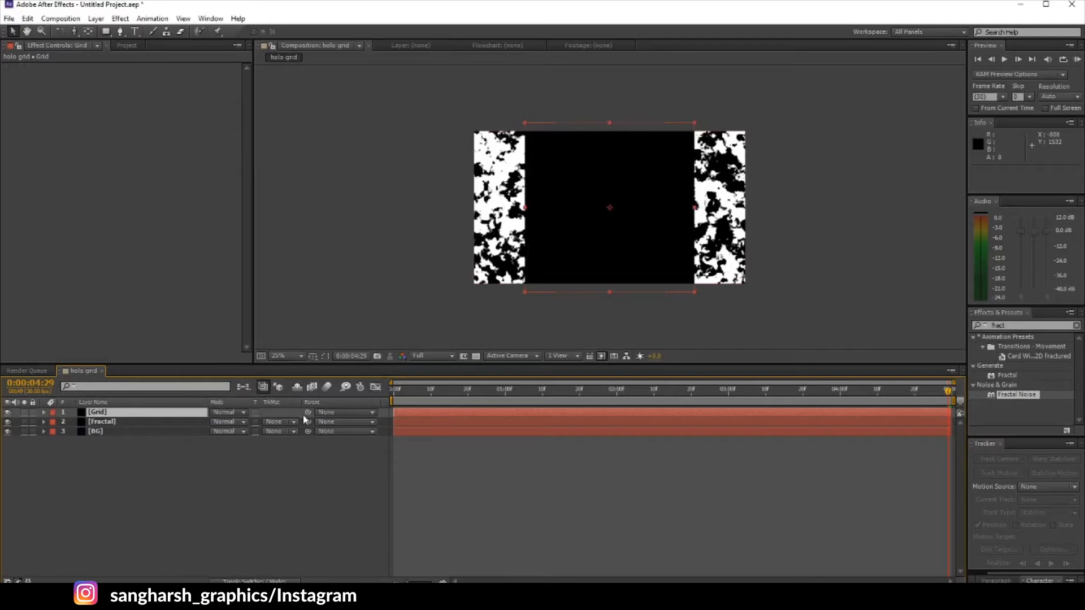
Make the Grid layer 3D and set its scale to 200%
{"action": "left_click", "coordinate": [282, 581]}
{"action": "left_click", "coordinate": [274, 412]}
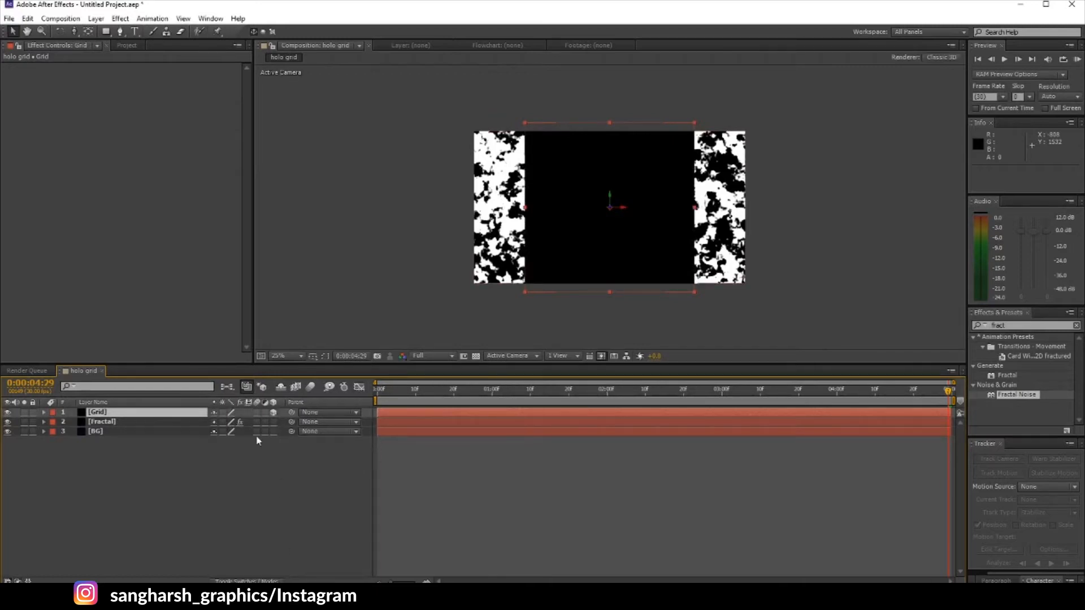
{"action": "key", "text": "s"}
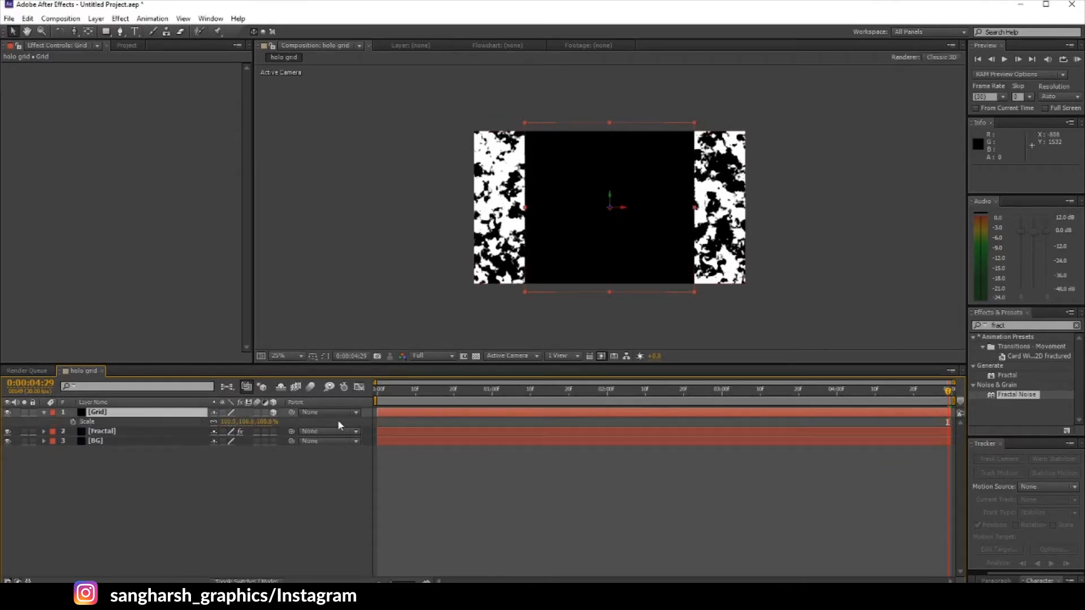
{"action": "left_click", "coordinate": [244, 421]}
{"action": "type", "text": "200"}
{"action": "key", "text": "Return"}
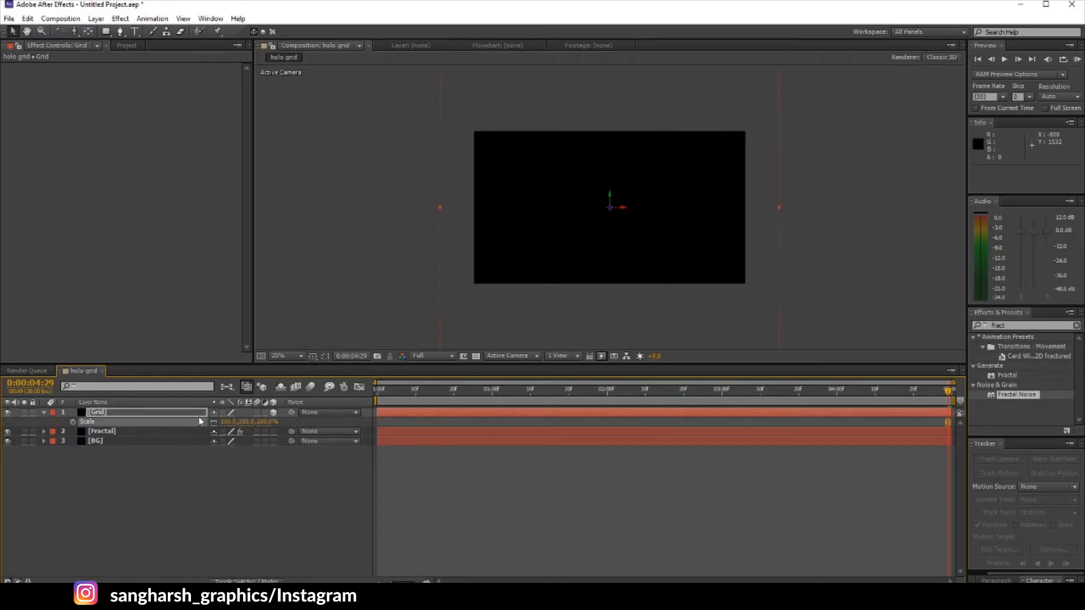
Set the Grid layer's X Rotation to 300°
{"action": "key", "text": "r"}
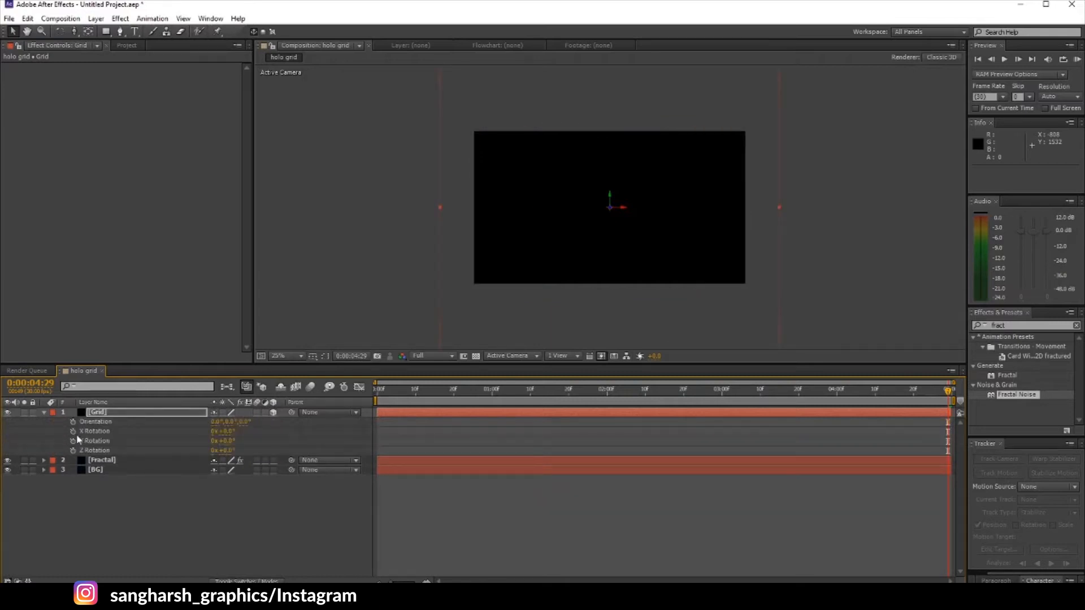
{"action": "left_click", "coordinate": [226, 431]}
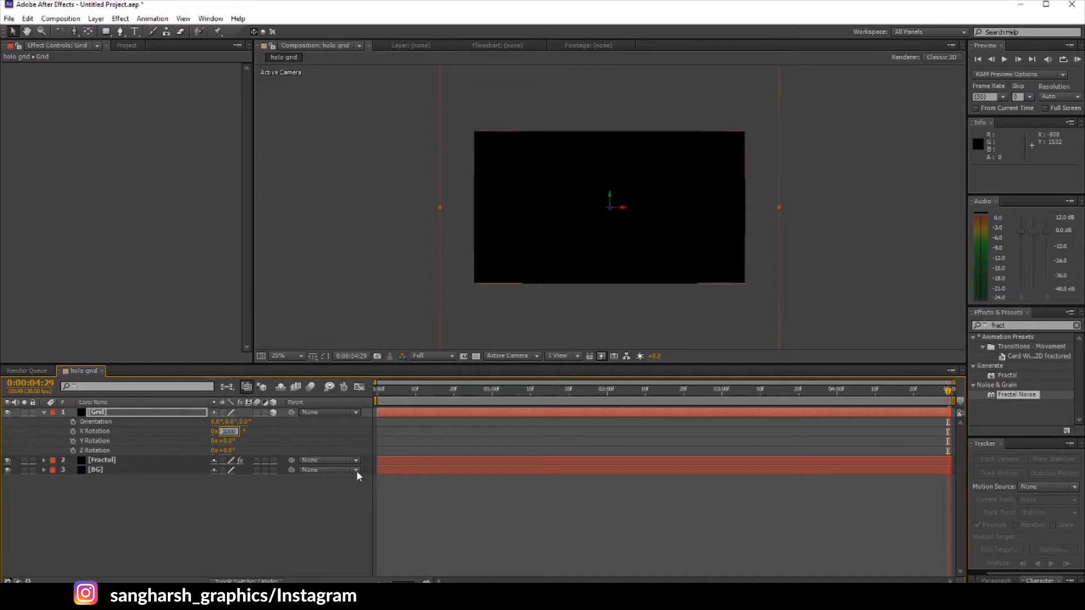
{"action": "key", "text": "Return"}
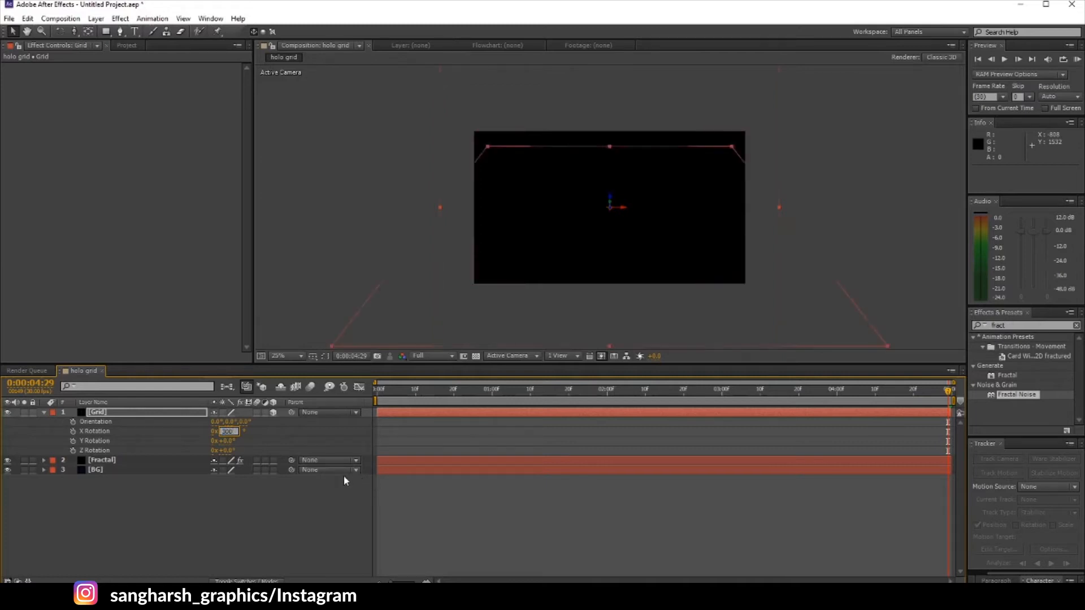
Set the Grid layer's Position to 300 on Y and -100 on Z
{"action": "left_click", "coordinate": [148, 413]}
{"action": "key", "text": "p"}
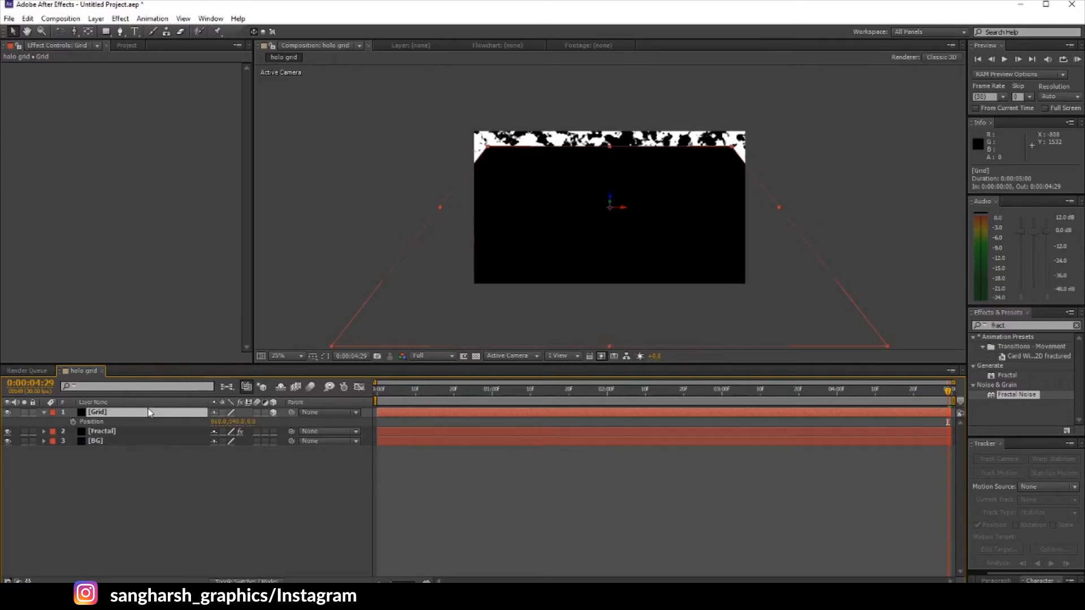
{"action": "left_click", "coordinate": [234, 422]}
{"action": "type", "text": "300"}
{"action": "key", "text": "Tab"}
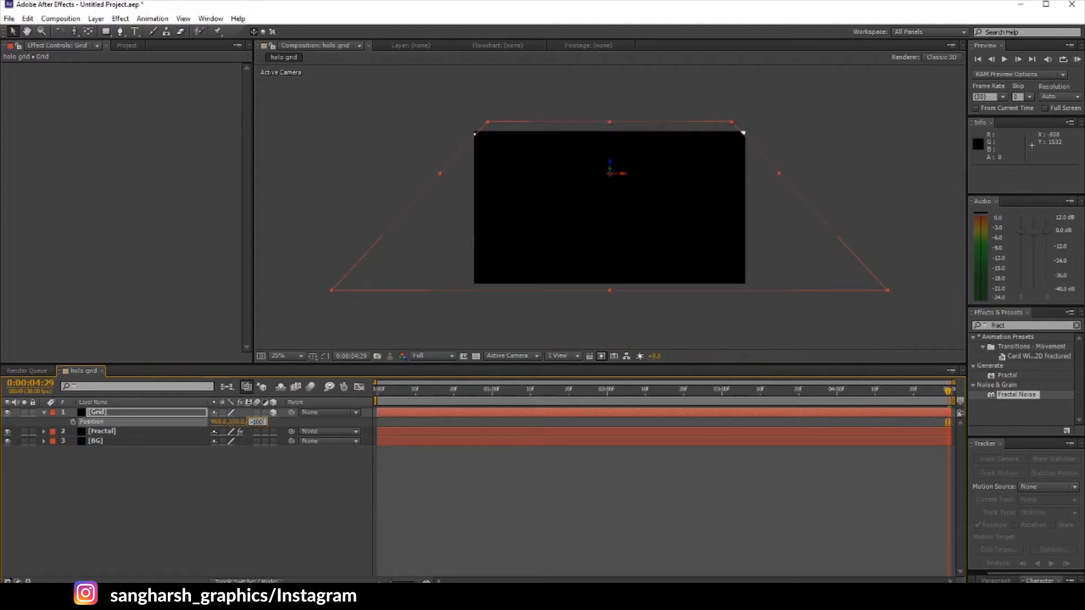
{"action": "key", "text": "Return"}
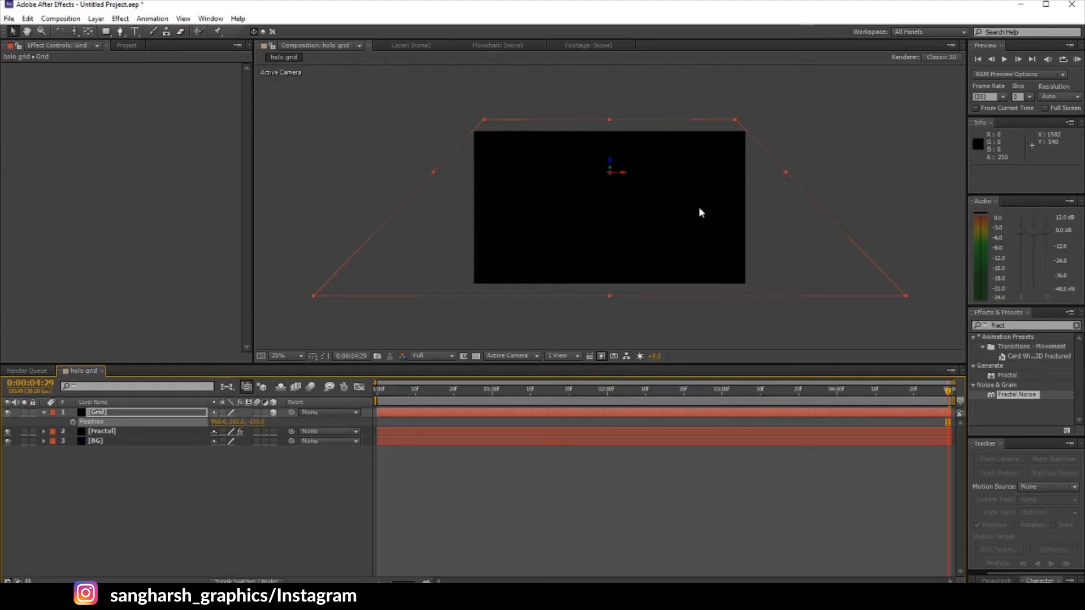
Find the Grid effect in the Generate category and apply it to the Grid layer
{"action": "key", "text": "ctrl+5"}
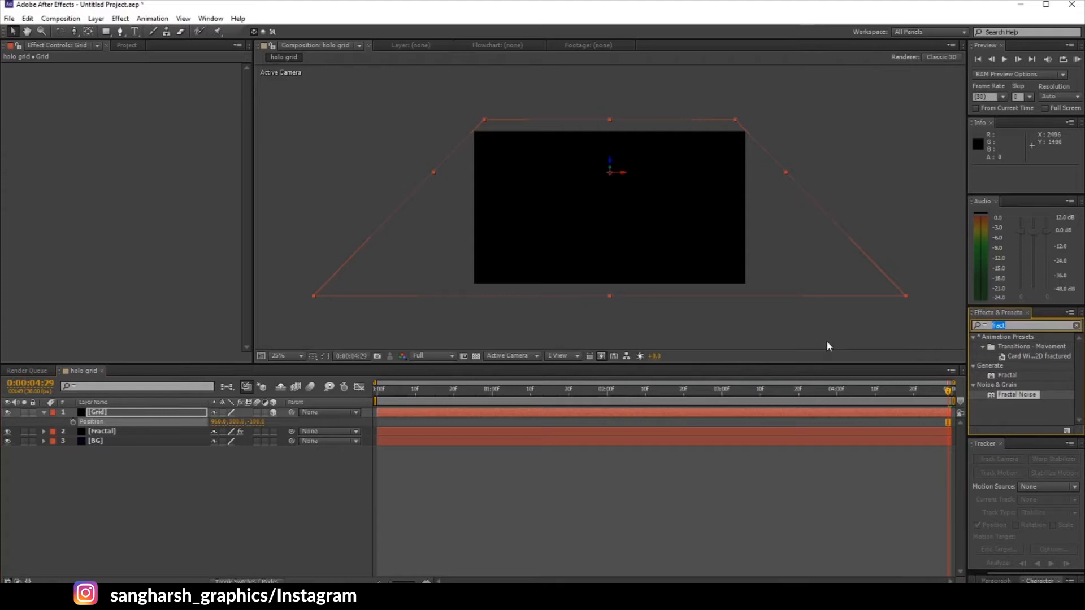
{"action": "type", "text": "grid"}
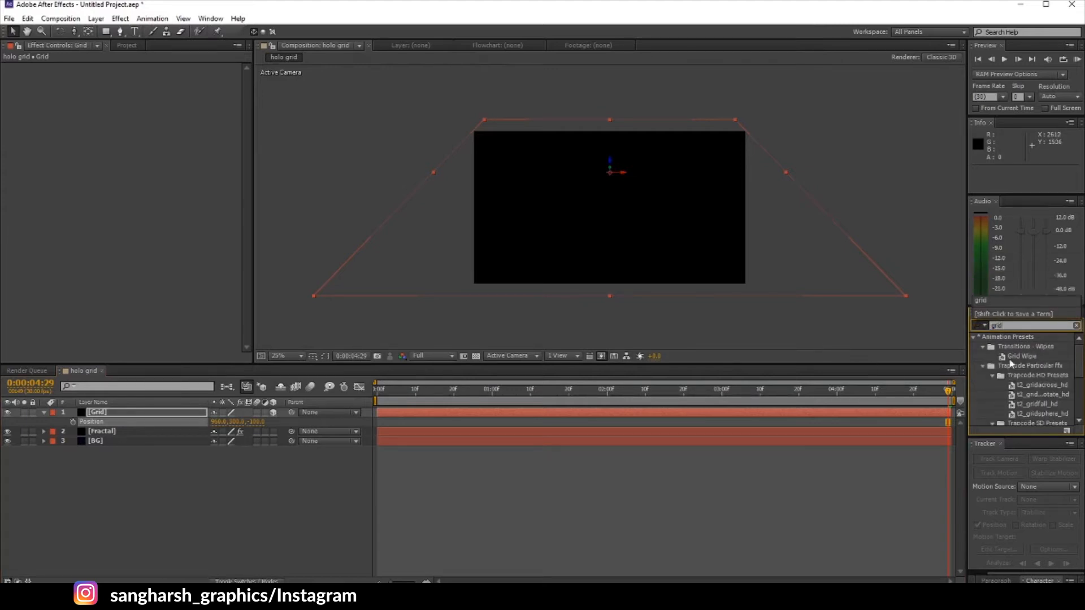
{"action": "scroll", "coordinate": [1016, 397], "scroll_direction": "down", "scroll_amount": 3}
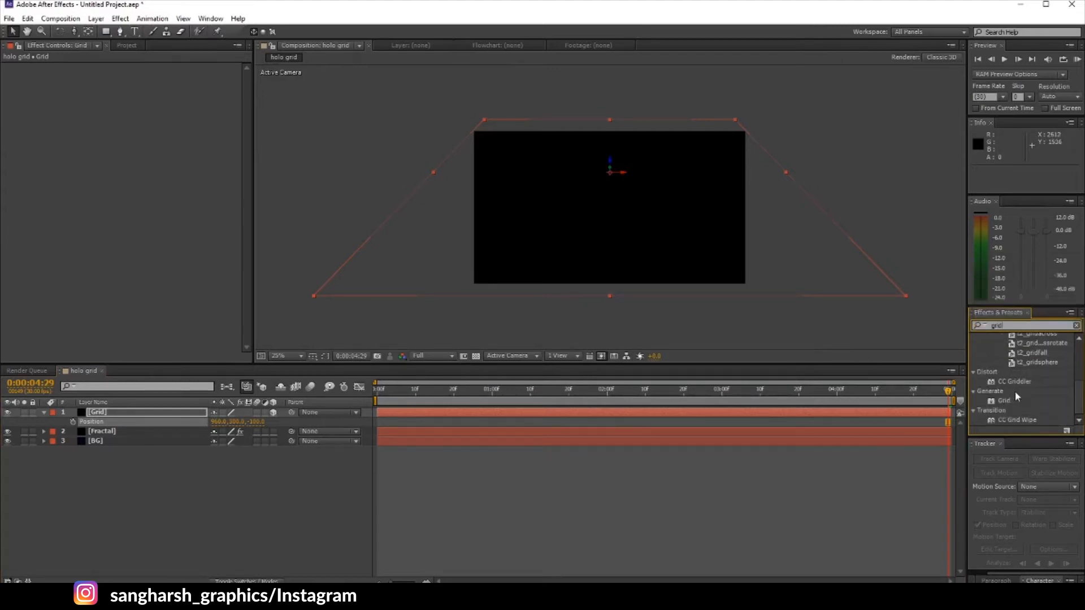
{"action": "left_click_drag", "start_coordinate": [1005, 401], "coordinate": [170, 412]}
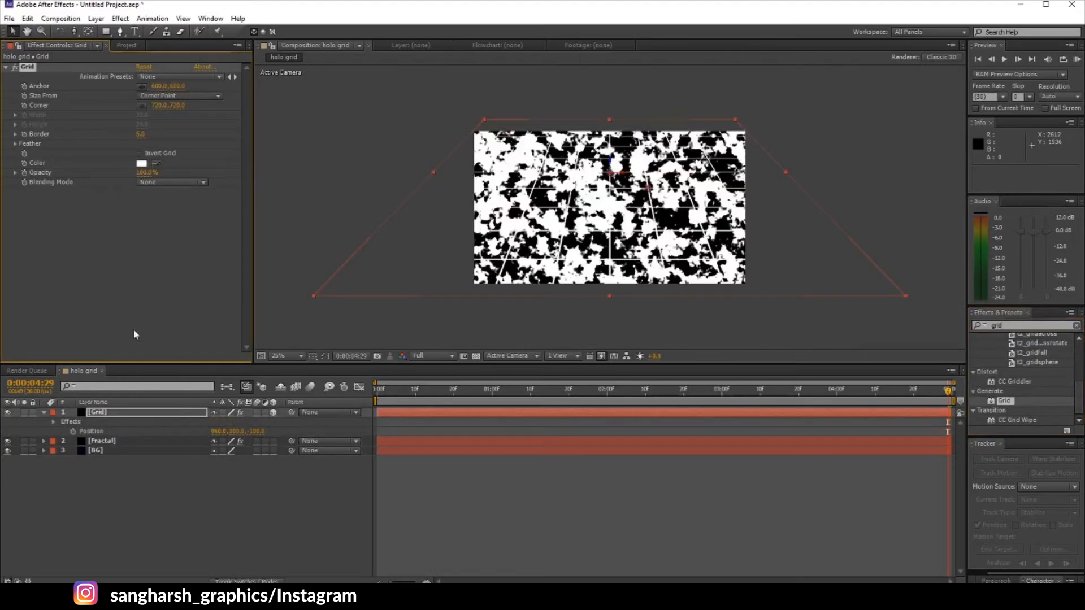
Size the Grid effect from Width & Height Sliders, with Width 75, Height 75 and Border 3
{"action": "left_click", "coordinate": [153, 97]}
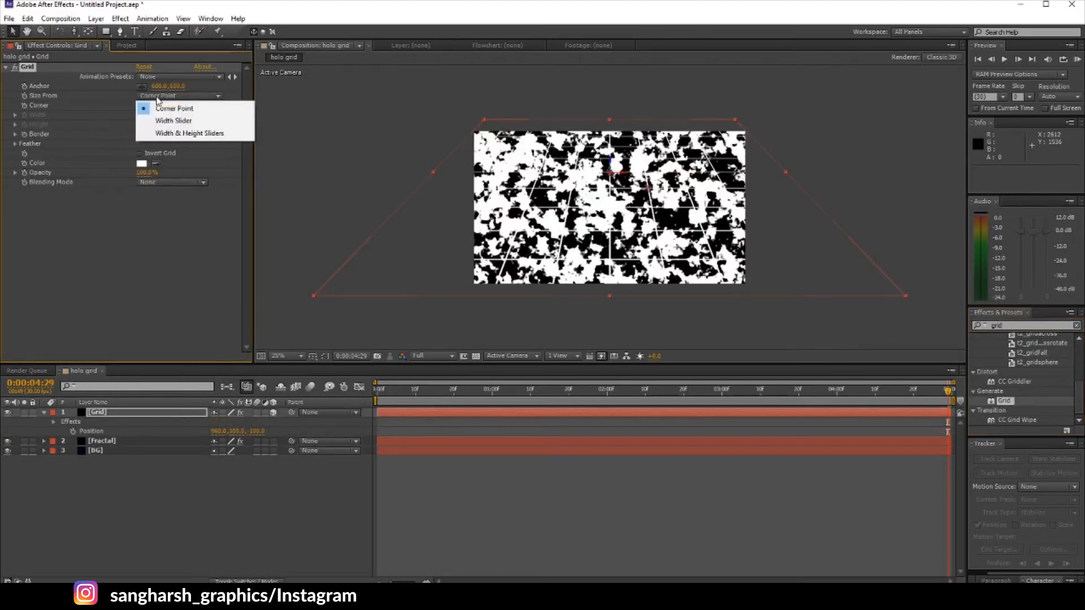
{"action": "left_click", "coordinate": [186, 133]}
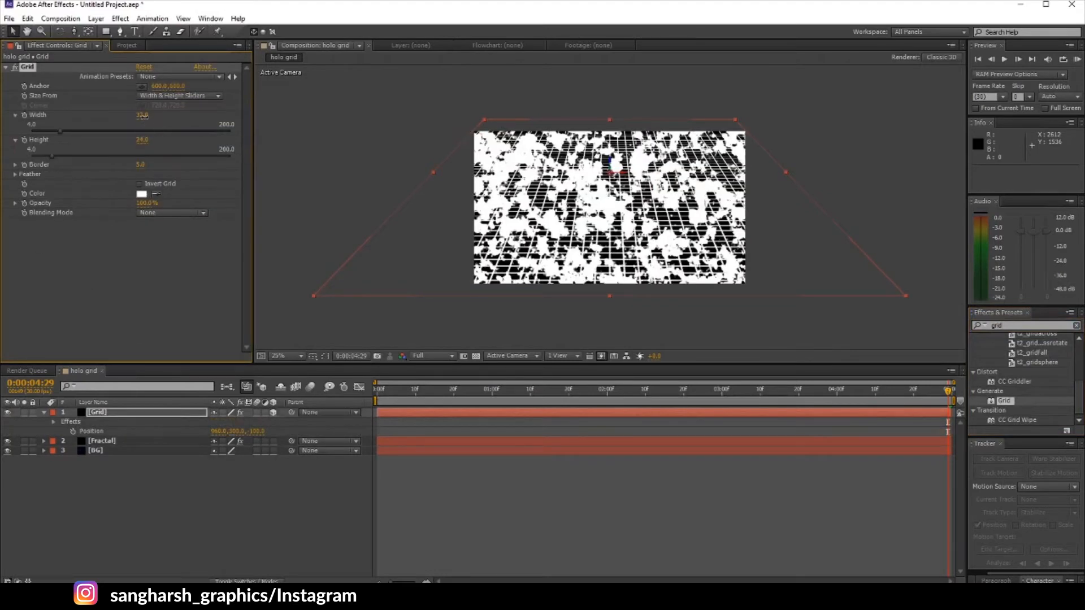
{"action": "left_click", "coordinate": [142, 116]}
{"action": "left_click", "coordinate": [148, 140]}
{"action": "type", "text": "7"}
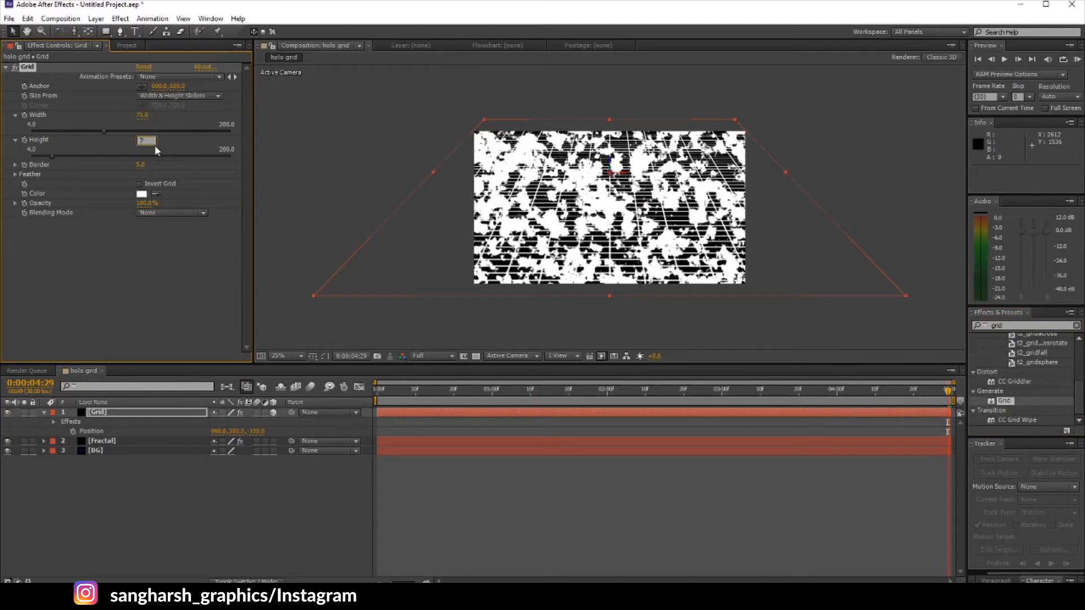
{"action": "type", "text": "5"}
{"action": "left_click", "coordinate": [139, 166]}
{"action": "type", "text": "1"}
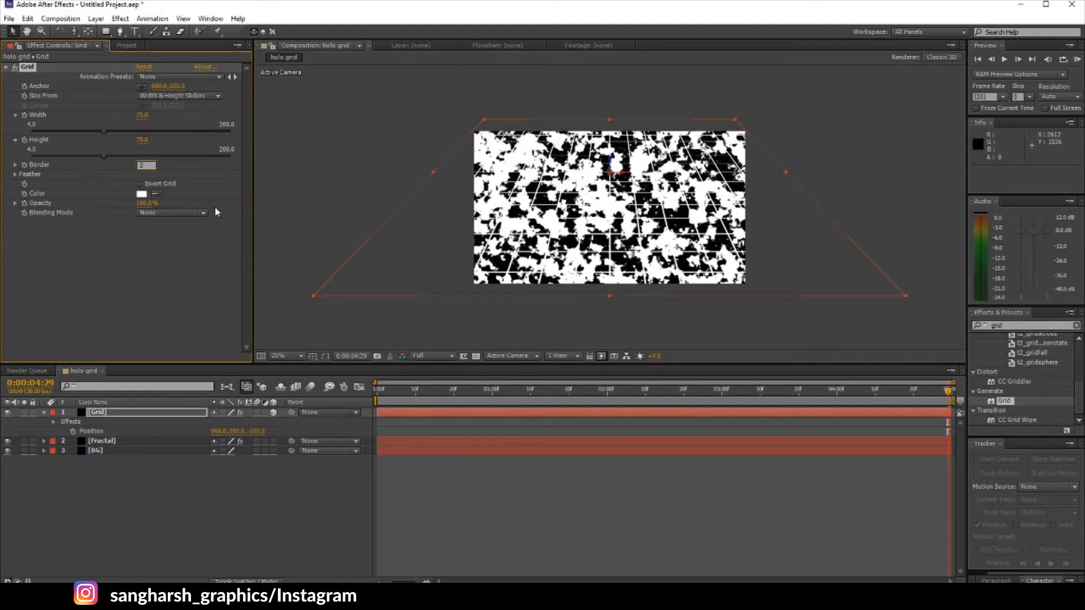
{"action": "left_click", "coordinate": [121, 236]}
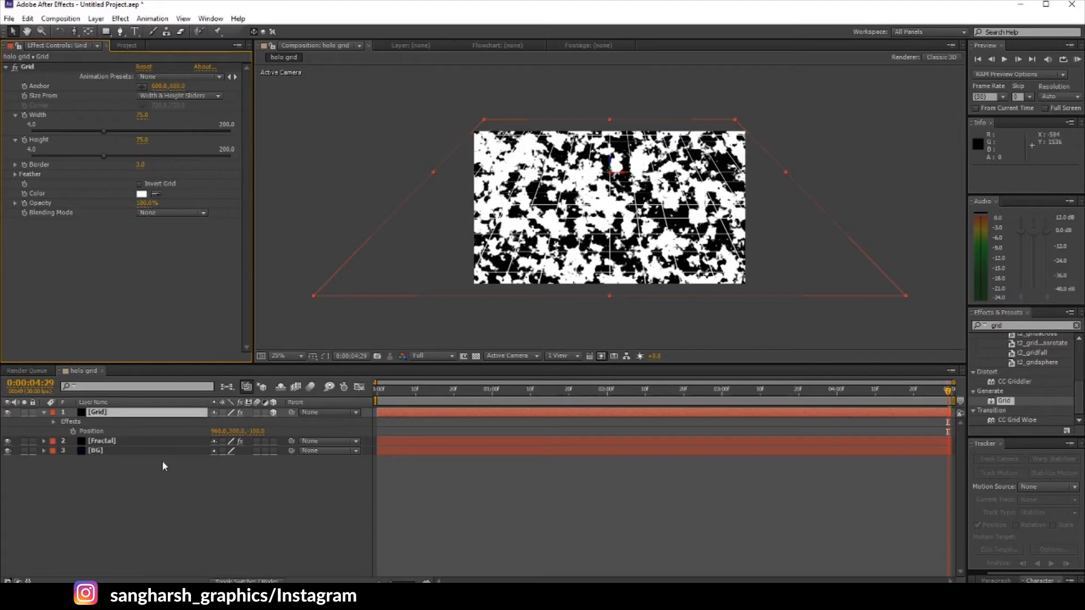
Find the Turbulent Displace effect and apply it to the Grid layer
{"action": "key", "text": "ctrl+5"}
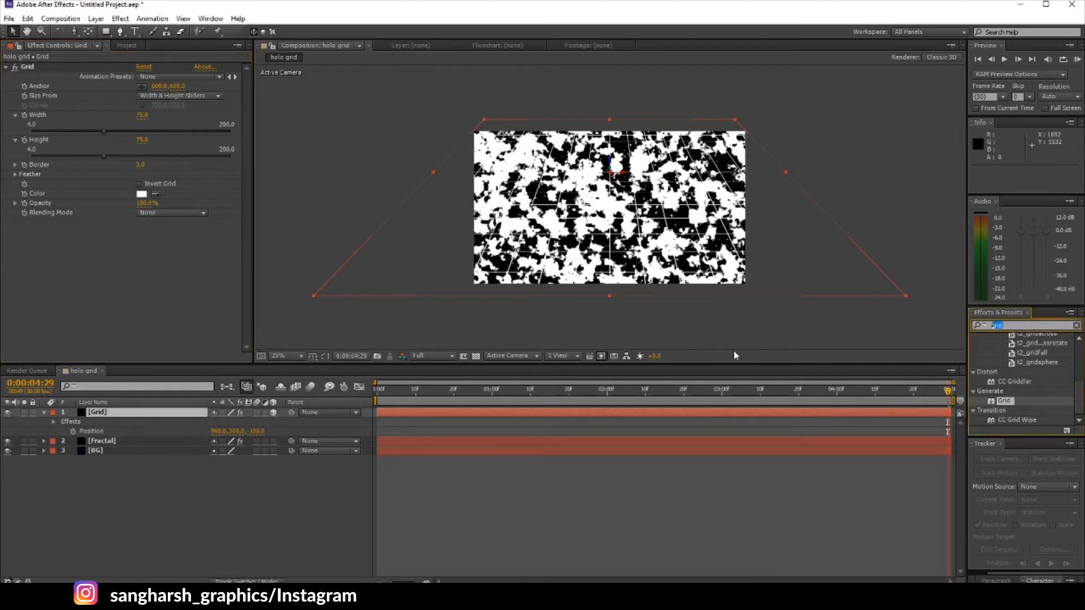
{"action": "type", "text": "turb"}
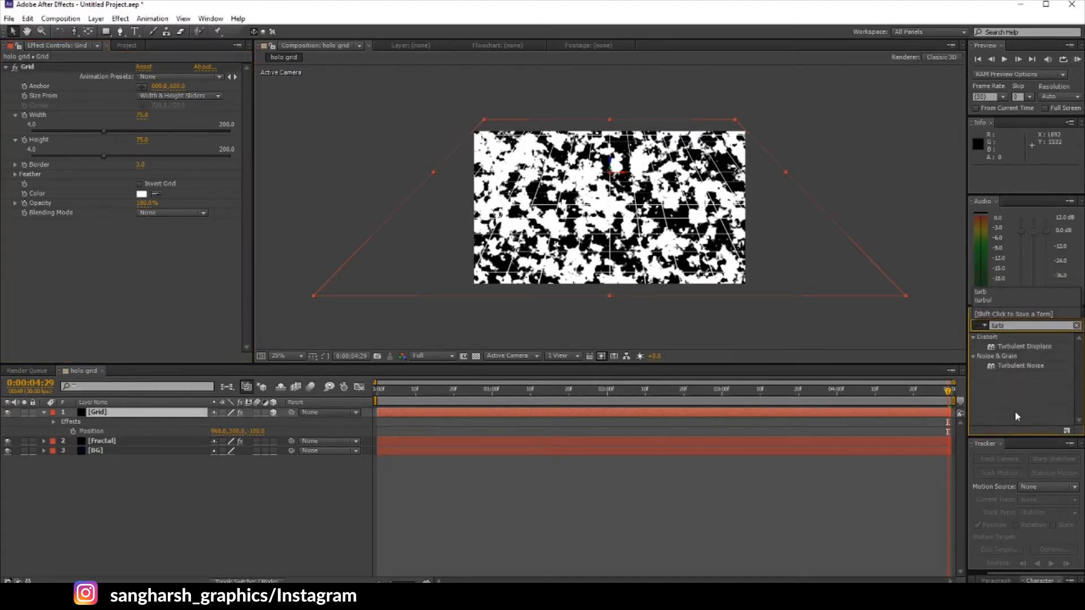
{"action": "left_click_drag", "start_coordinate": [1029, 347], "coordinate": [85, 314]}
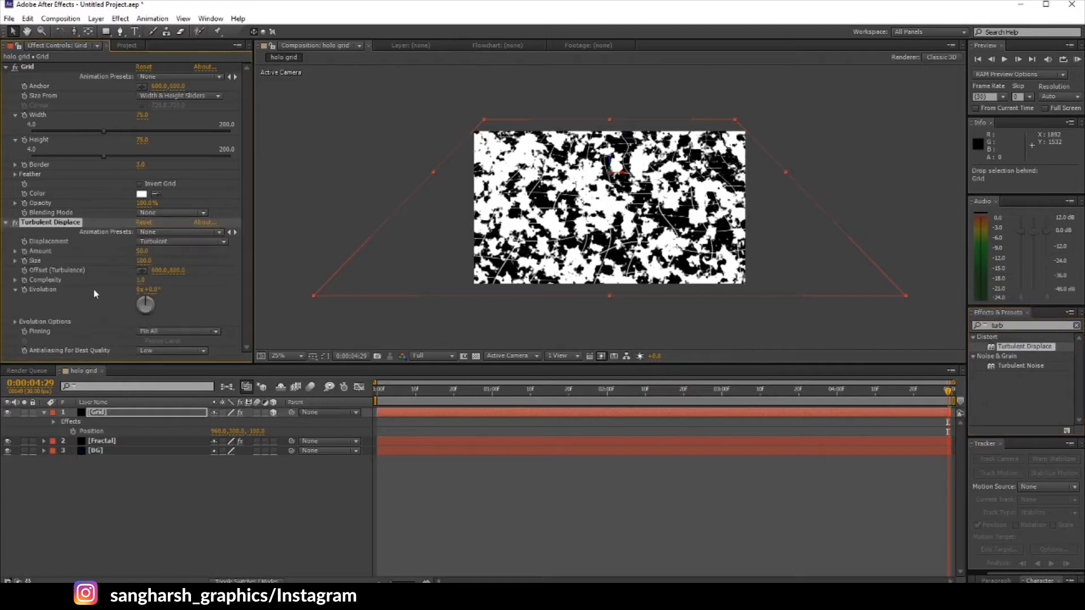
Set Turbulent Displace's Amount to 9 and Size to 1000, and collapse both of the Grid layer's effects
{"action": "left_click", "coordinate": [142, 251]}
{"action": "type", "text": "9"}
{"action": "key", "text": "Tab"}
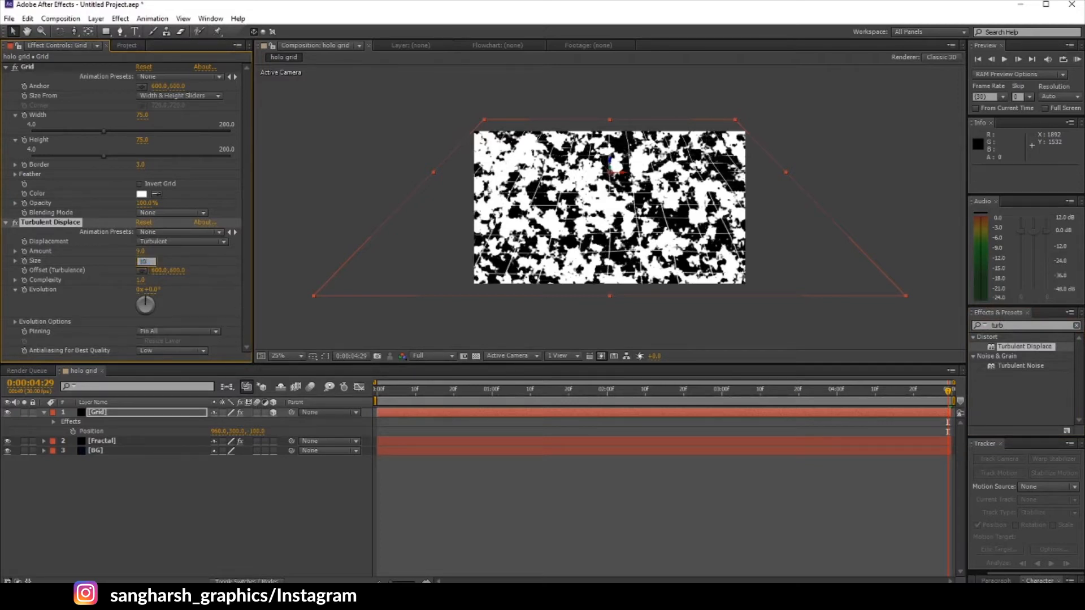
{"action": "type", "text": "1000"}
{"action": "key", "text": "Return"}
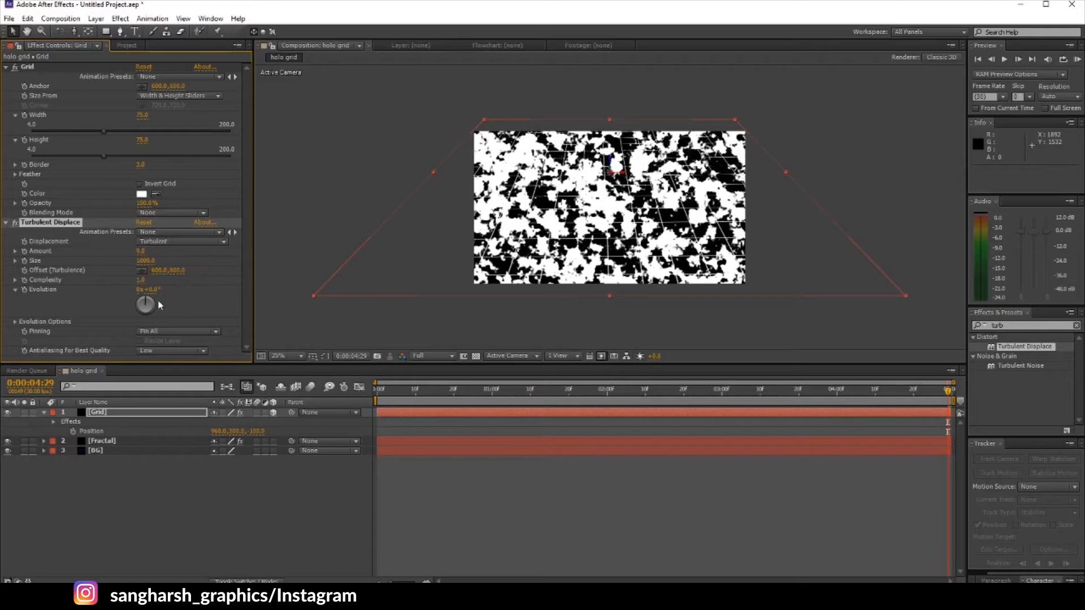
{"action": "left_click", "coordinate": [6, 222]}
{"action": "left_click", "coordinate": [6, 68]}
{"action": "left_click", "coordinate": [173, 492]}
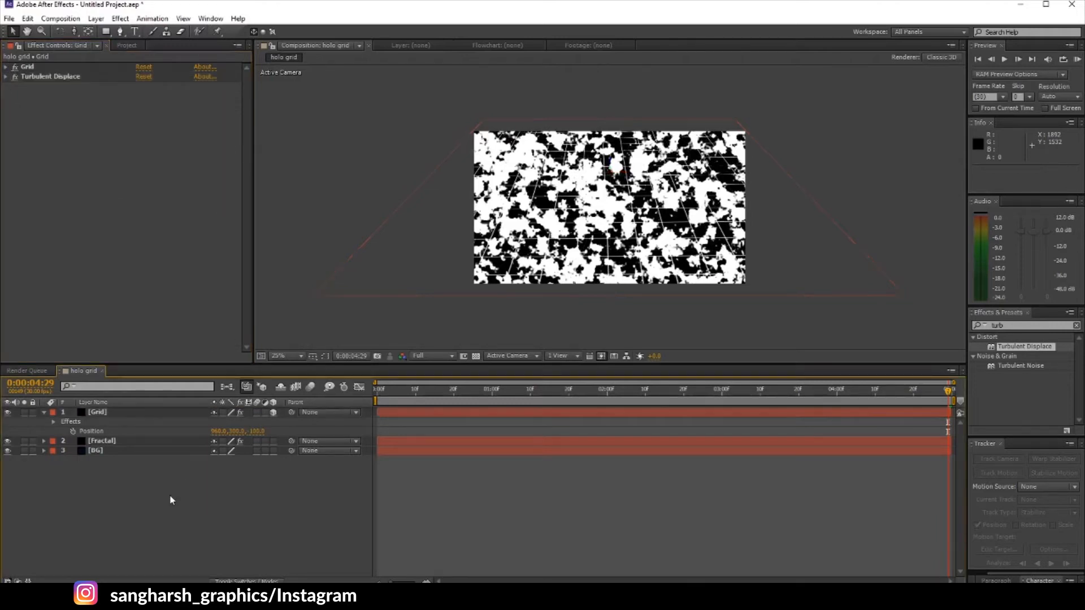
Set the Fractal layer's track matte to Alpha Matte "[Grid]" and preview the animation through the timeline
{"action": "left_click", "coordinate": [151, 443]}
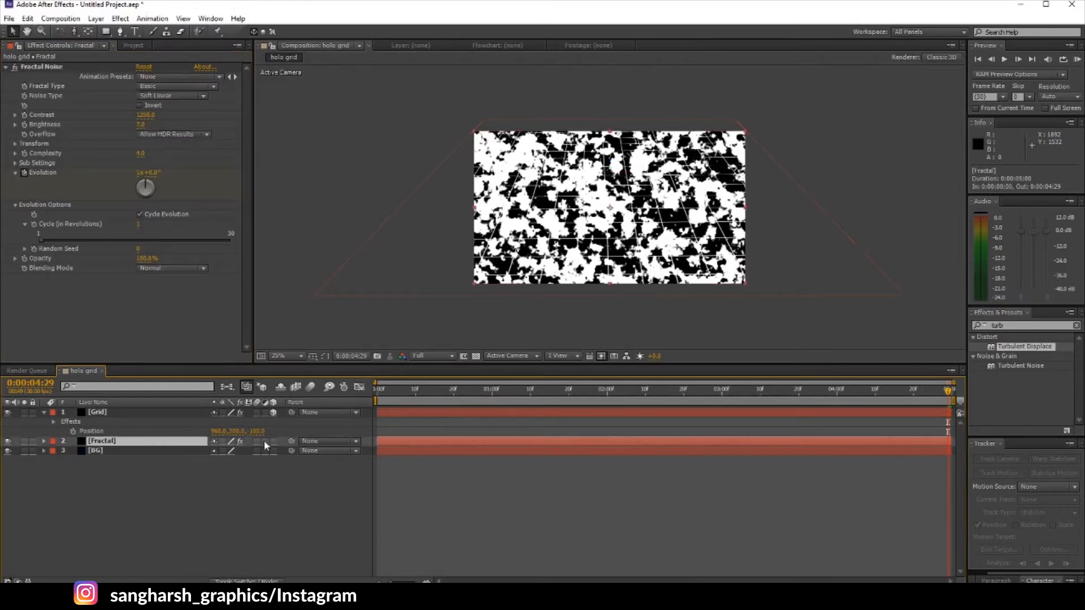
{"action": "left_click", "coordinate": [278, 580]}
{"action": "left_click", "coordinate": [292, 442]}
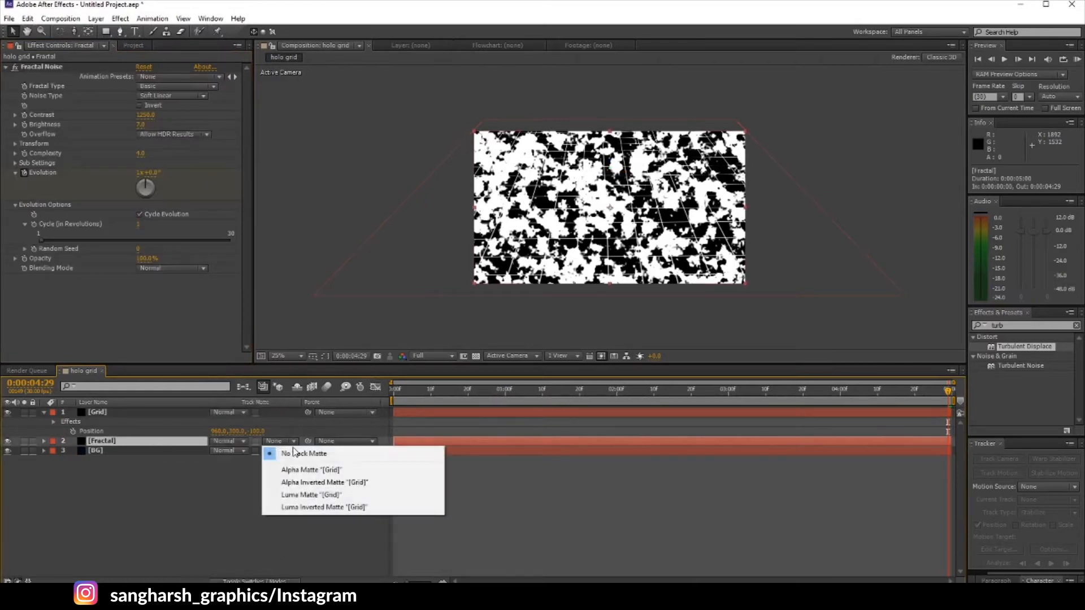
{"action": "left_click", "coordinate": [324, 473]}
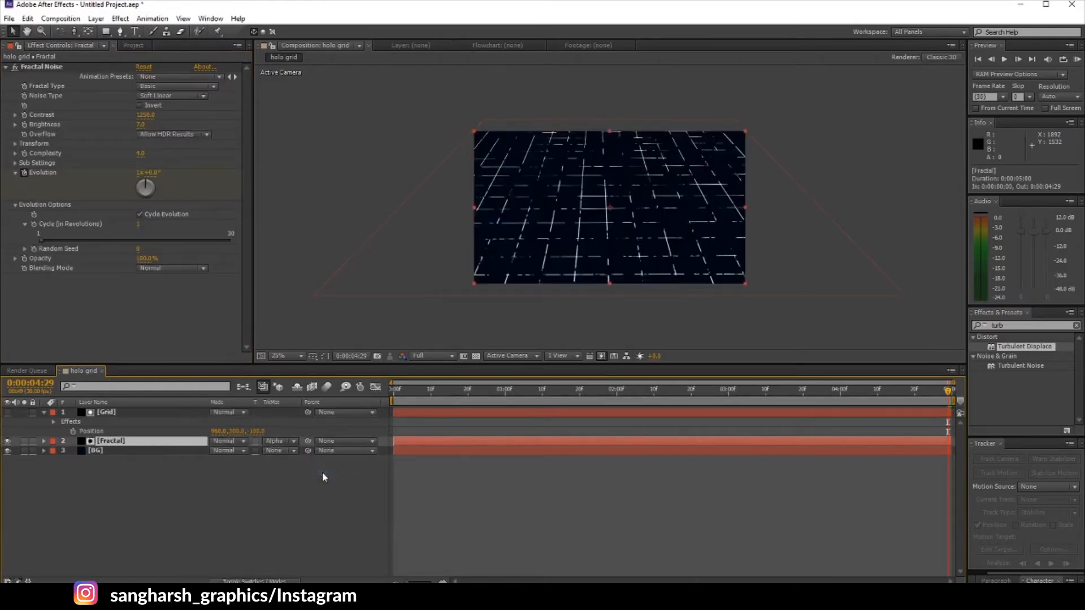
{"action": "left_click", "coordinate": [423, 400]}
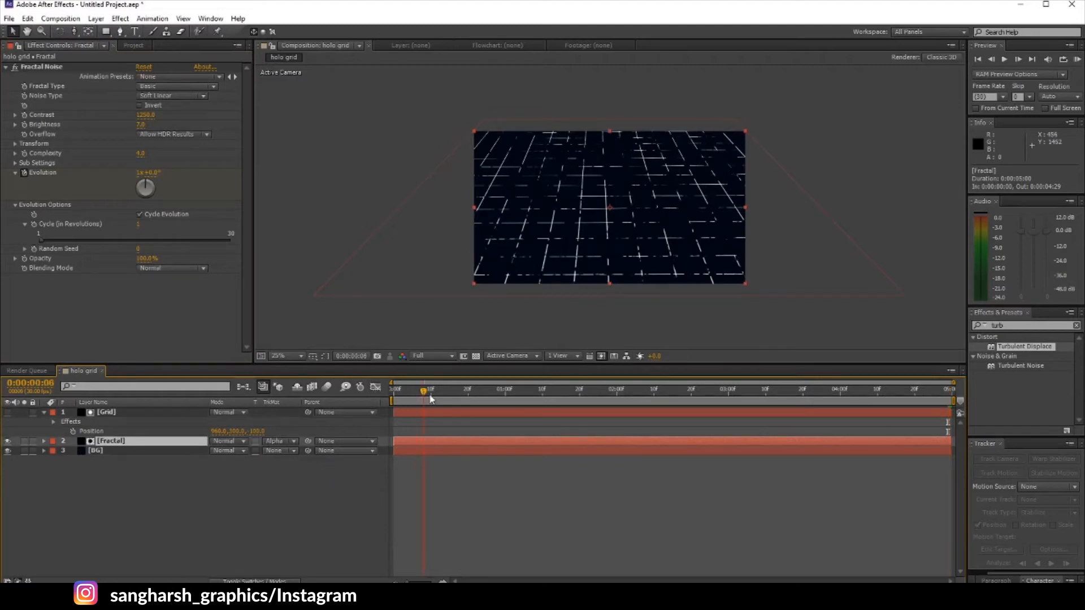
{"action": "left_click_drag", "start_coordinate": [502, 399], "coordinate": [924, 394]}
{"action": "scroll", "coordinate": [578, 232], "scroll_direction": "up", "scroll_amount": 2}
{"action": "scroll", "coordinate": [577, 234], "scroll_direction": "down", "scroll_amount": 2}
Add an adjustment layer above the Grid layer and rename it blur
{"action": "right_click", "coordinate": [195, 476]}
{"action": "mouse_move", "coordinate": [279, 398]}
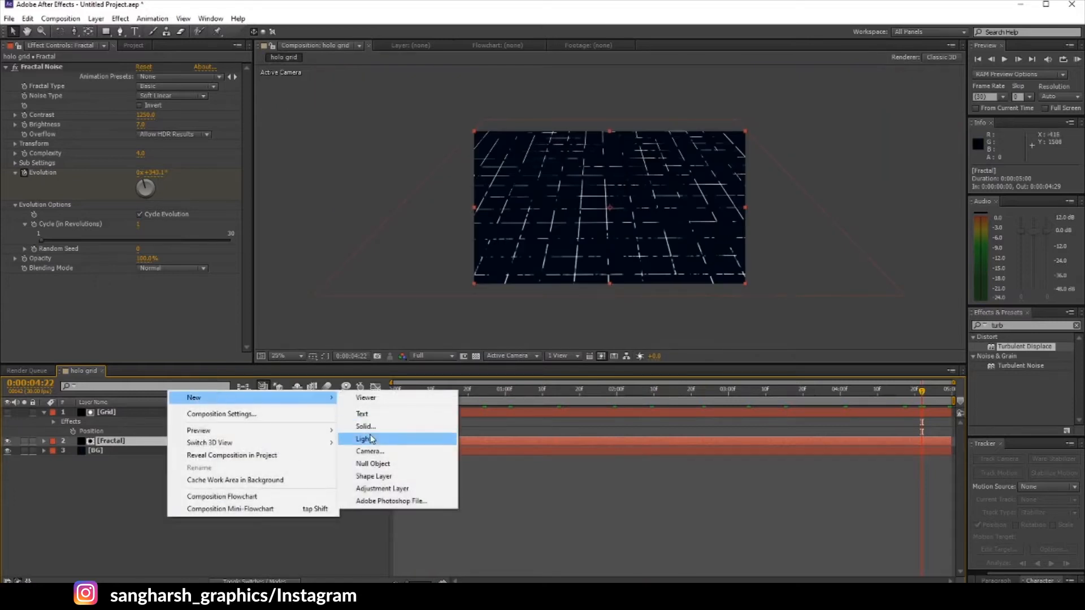
{"action": "left_click", "coordinate": [378, 489]}
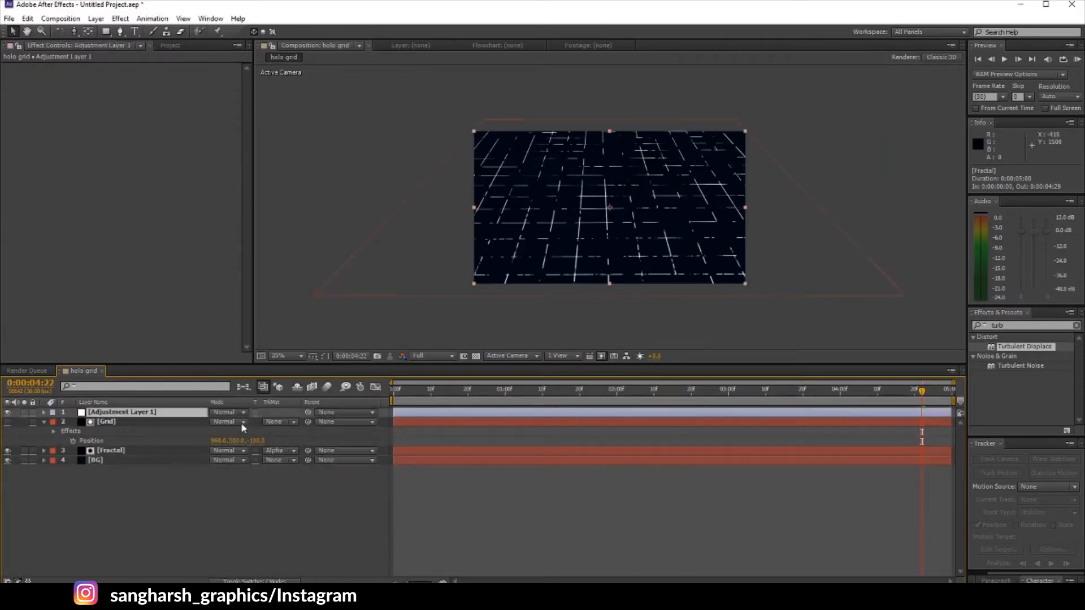
{"action": "right_click", "coordinate": [150, 415]}
{"action": "left_click", "coordinate": [181, 578]}
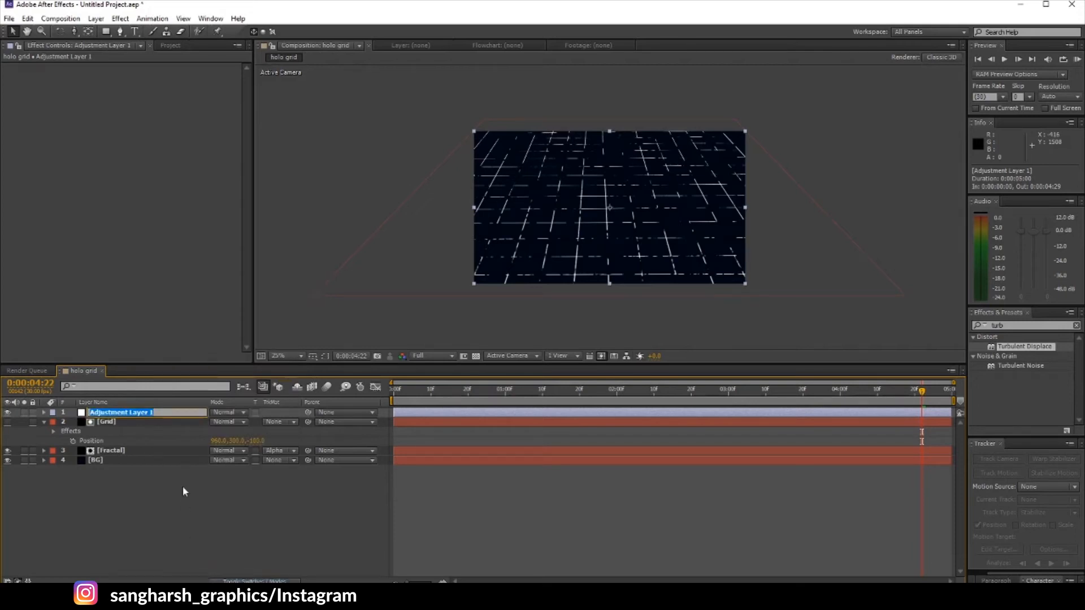
{"action": "type", "text": "blur"}
{"action": "key", "text": "Return"}
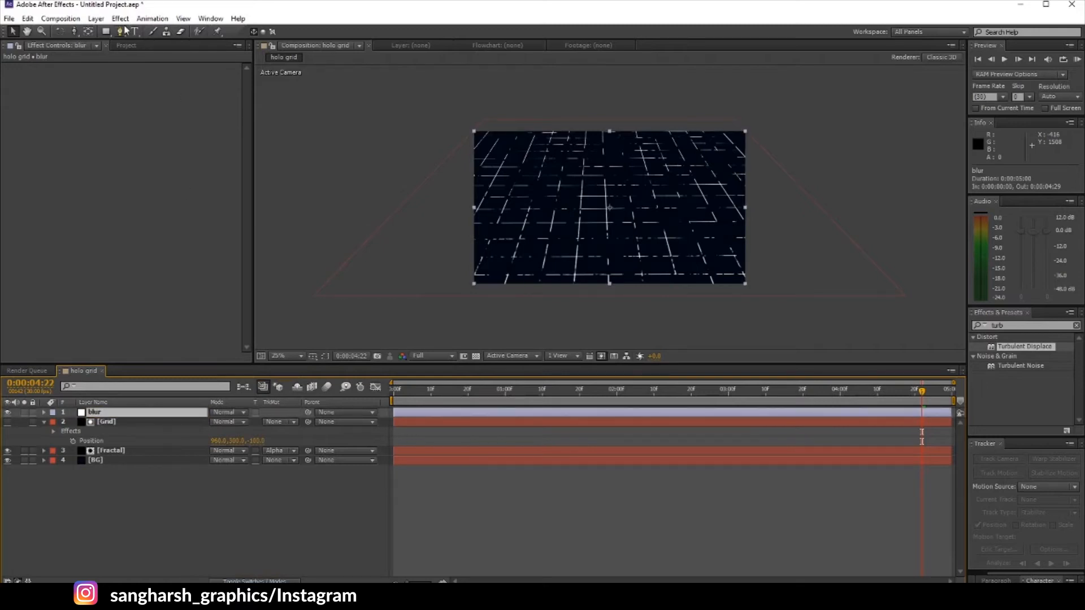
Apply Directional Blur to the blur adjustment layer and set its Direction to 60°
{"action": "left_click", "coordinate": [121, 18]}
{"action": "mouse_move", "coordinate": [173, 102]}
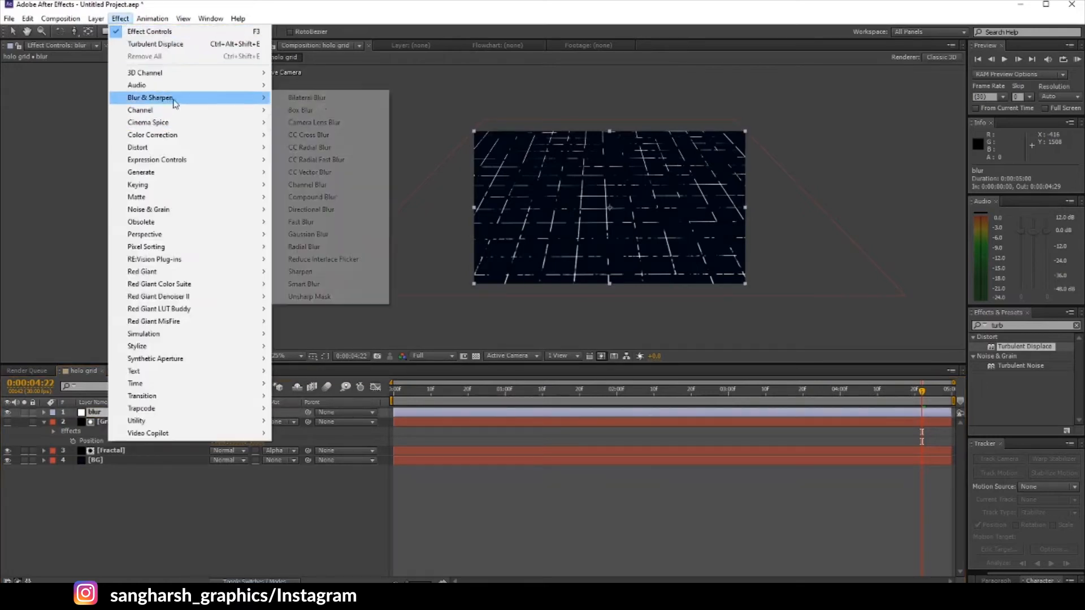
{"action": "left_click", "coordinate": [311, 210]}
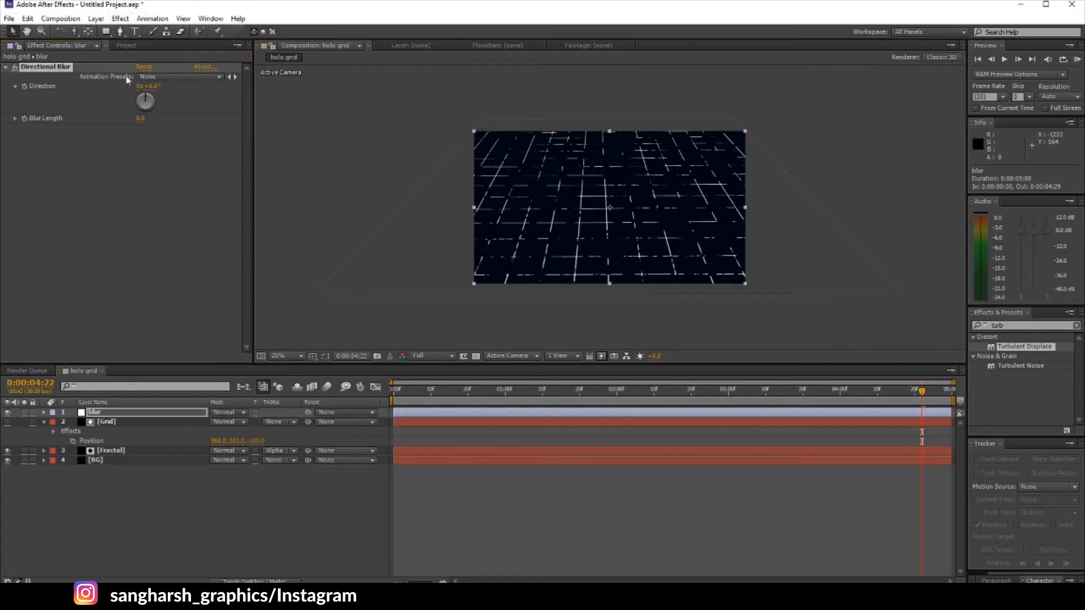
{"action": "left_click", "coordinate": [150, 87]}
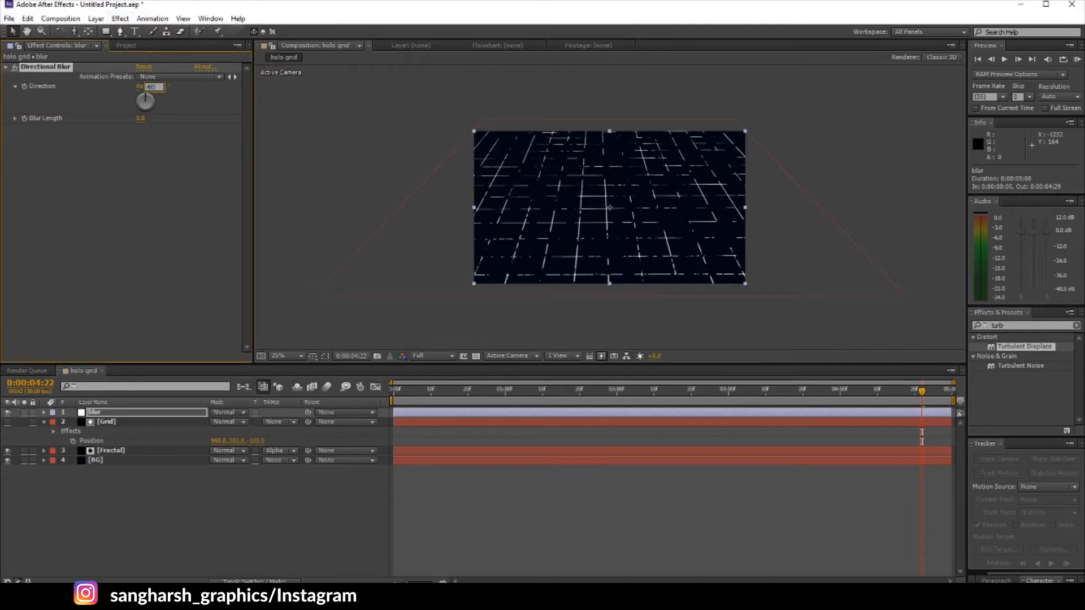
{"action": "type", "text": "60"}
{"action": "key", "text": "Return"}
Set the Directional Blur's Blur Length to 120 and the blur layer's blending mode to Add
{"action": "left_click", "coordinate": [145, 119]}
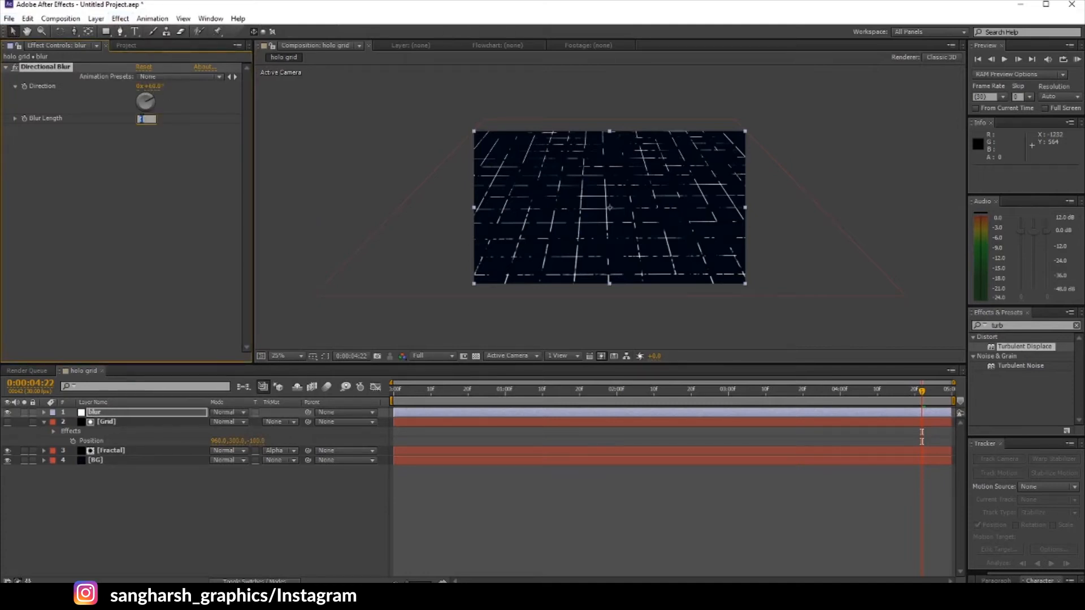
{"action": "type", "text": "120"}
{"action": "key", "text": "Return"}
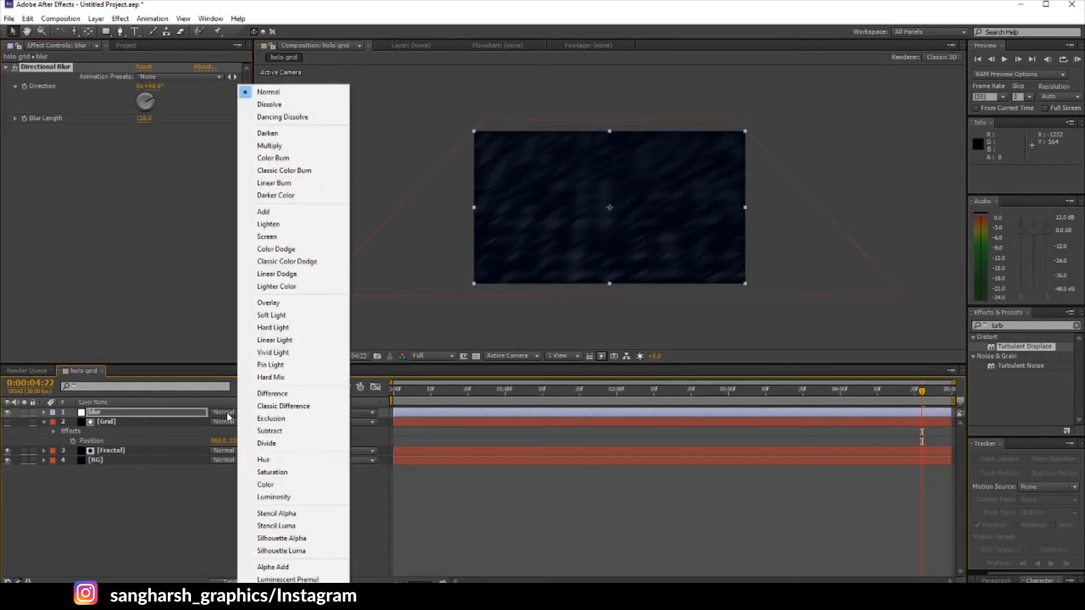
{"action": "left_click", "coordinate": [263, 212]}
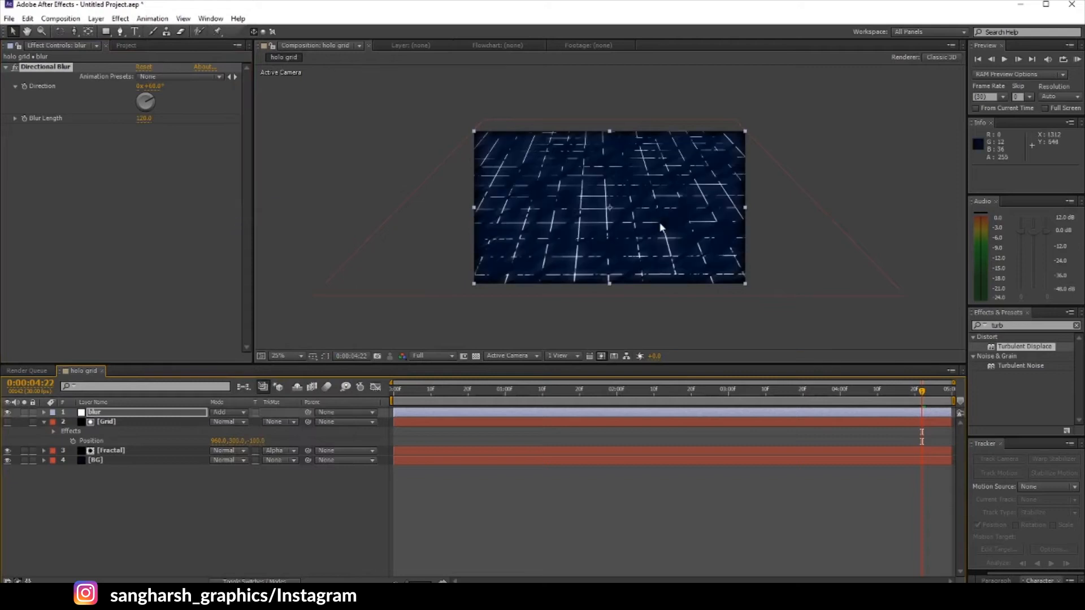
Add an adjustment layer above the blur layer and rename it glow
{"action": "right_click", "coordinate": [205, 506]}
{"action": "mouse_move", "coordinate": [336, 384]}
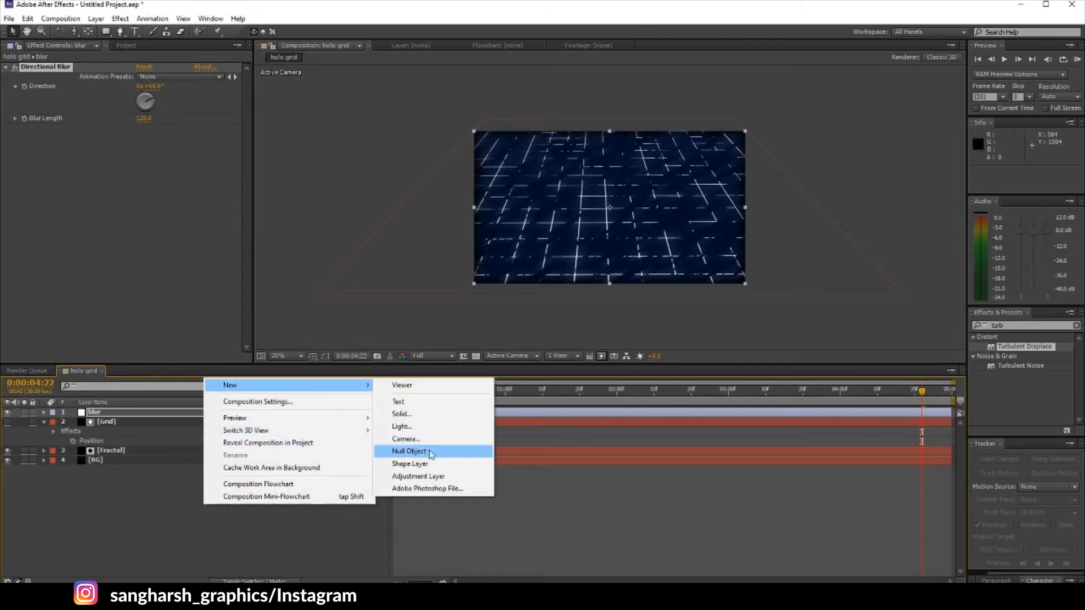
{"action": "left_click", "coordinate": [419, 477]}
{"action": "right_click", "coordinate": [130, 426]}
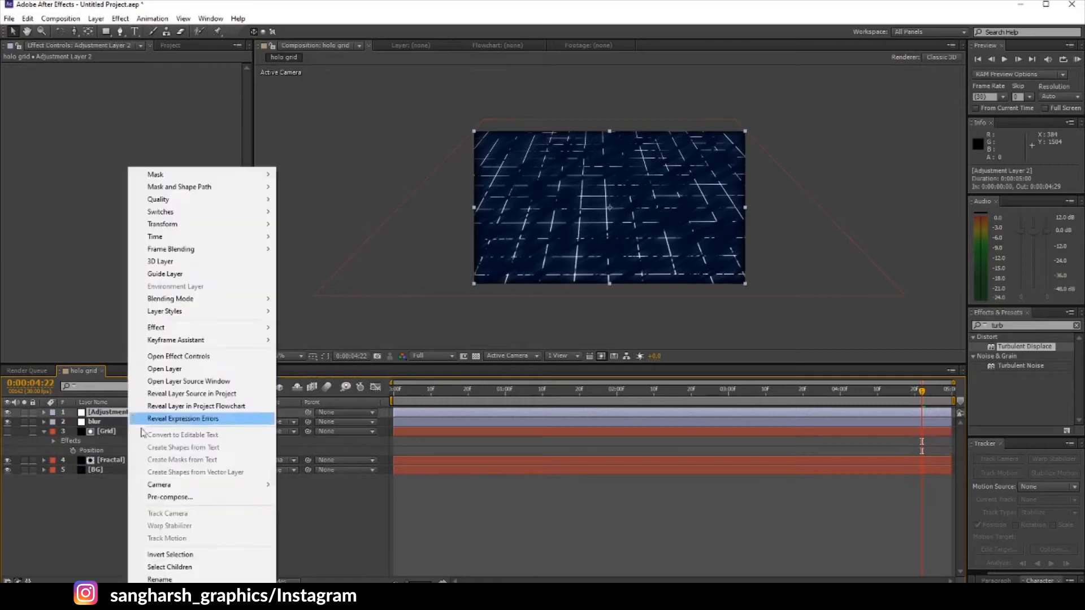
{"action": "left_click", "coordinate": [166, 578]}
{"action": "type", "text": "gl"}
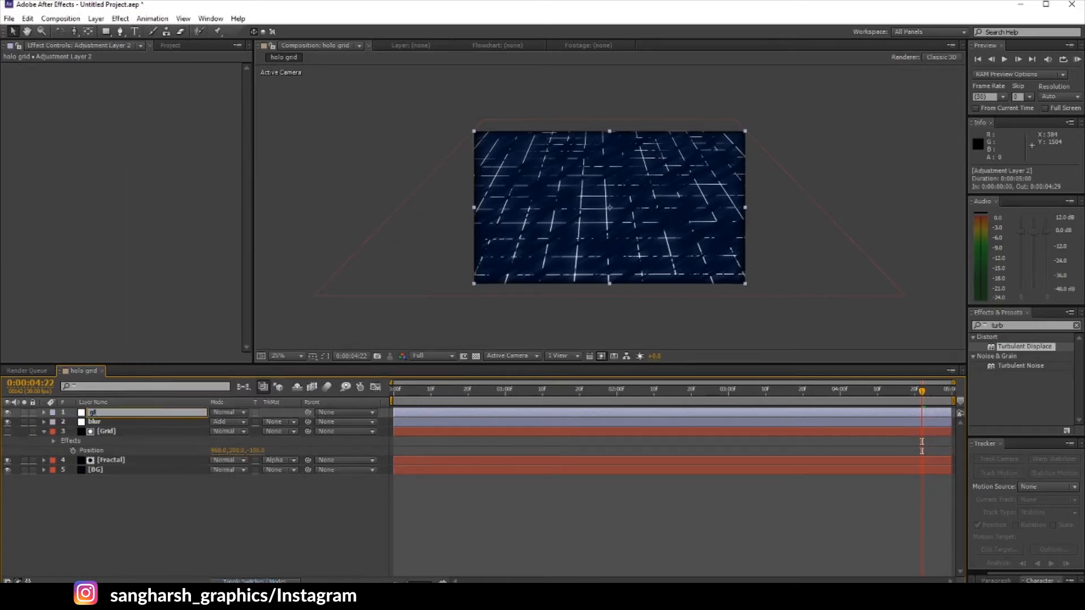
{"action": "type", "text": "ow"}
{"action": "key", "text": "Return"}
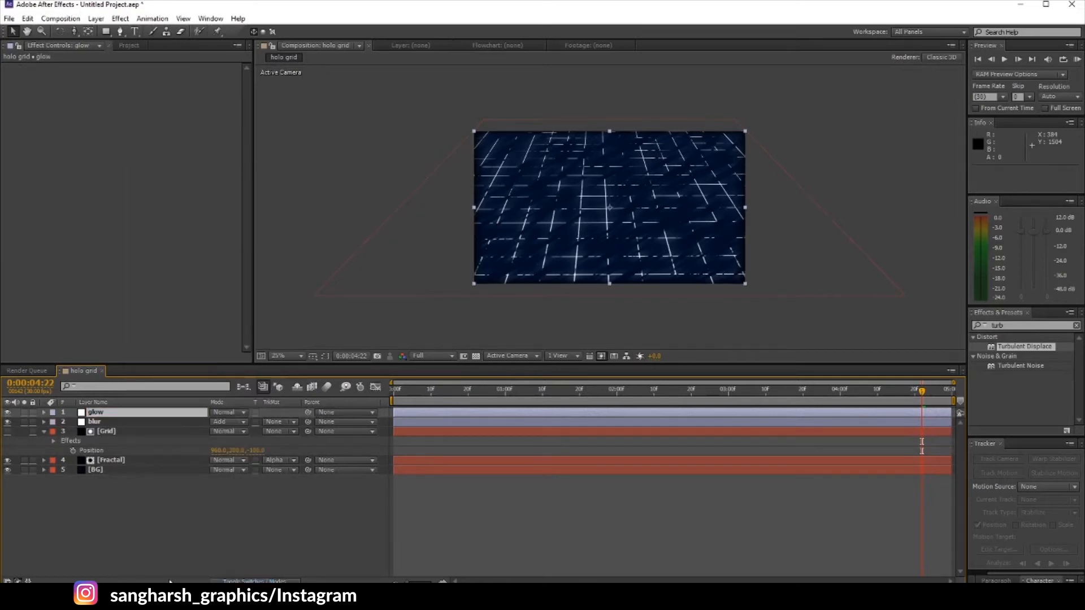
Find the Stylize Glow effect and apply it to the glow adjustment layer
{"action": "left_click", "coordinate": [1012, 326]}
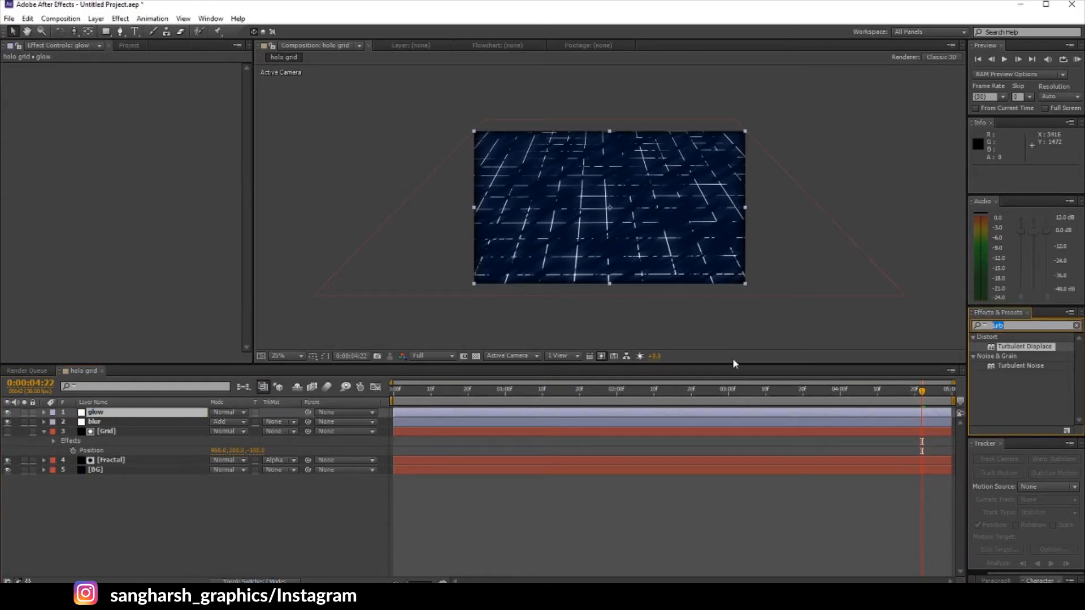
{"action": "type", "text": "glow"}
{"action": "scroll", "coordinate": [1027, 385], "scroll_direction": "down", "scroll_amount": 5}
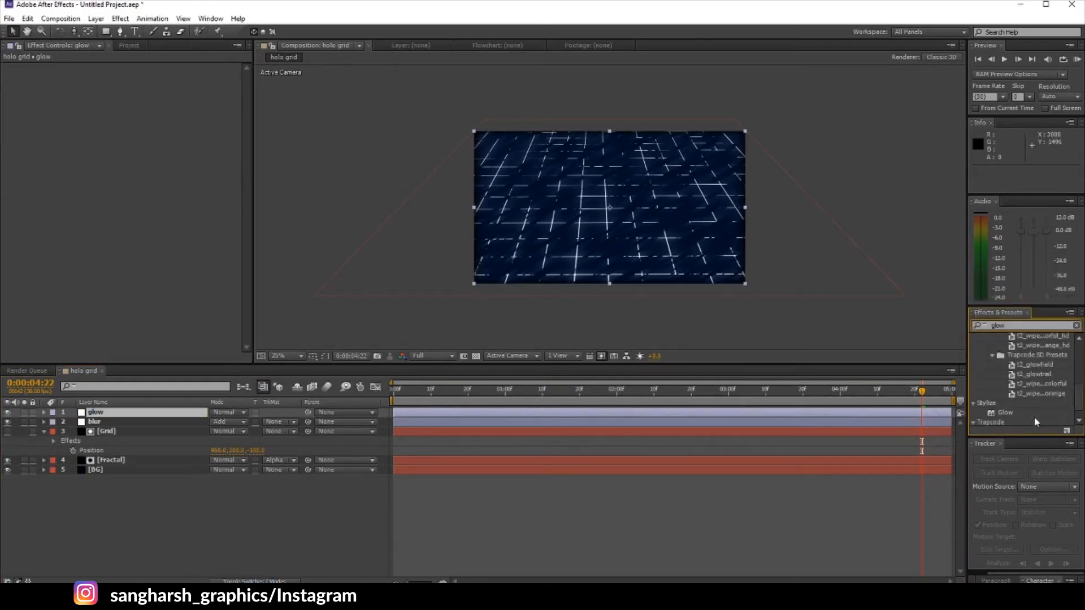
{"action": "left_click", "coordinate": [1028, 399]}
{"action": "left_click_drag", "start_coordinate": [1005, 400], "coordinate": [181, 138]}
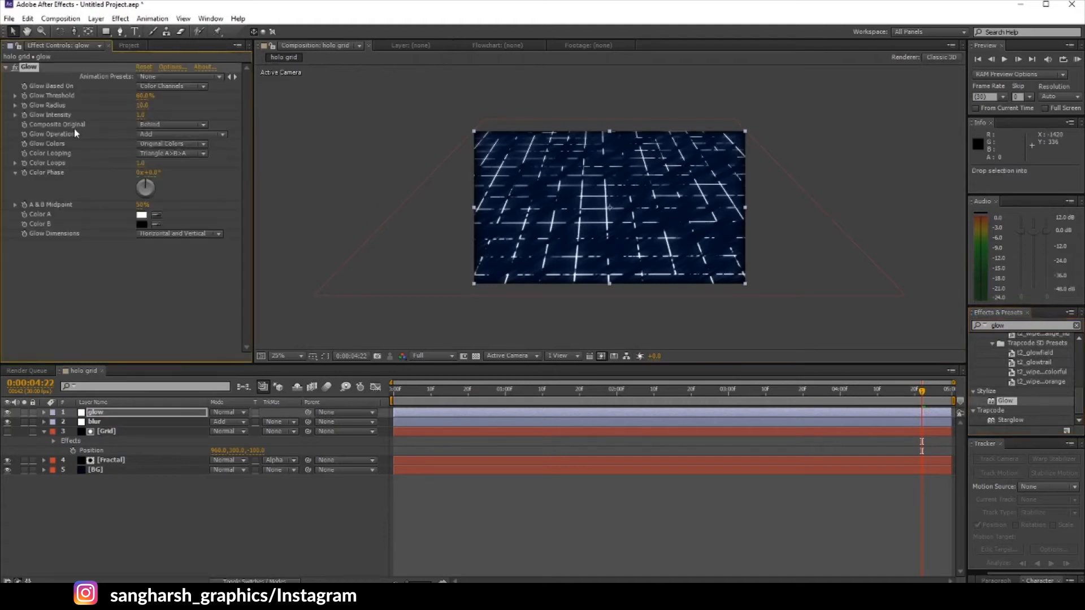
Duplicate the Glow effect on the glow layer and set the duplicate's Glow Radius to 30
{"action": "left_click", "coordinate": [7, 67]}
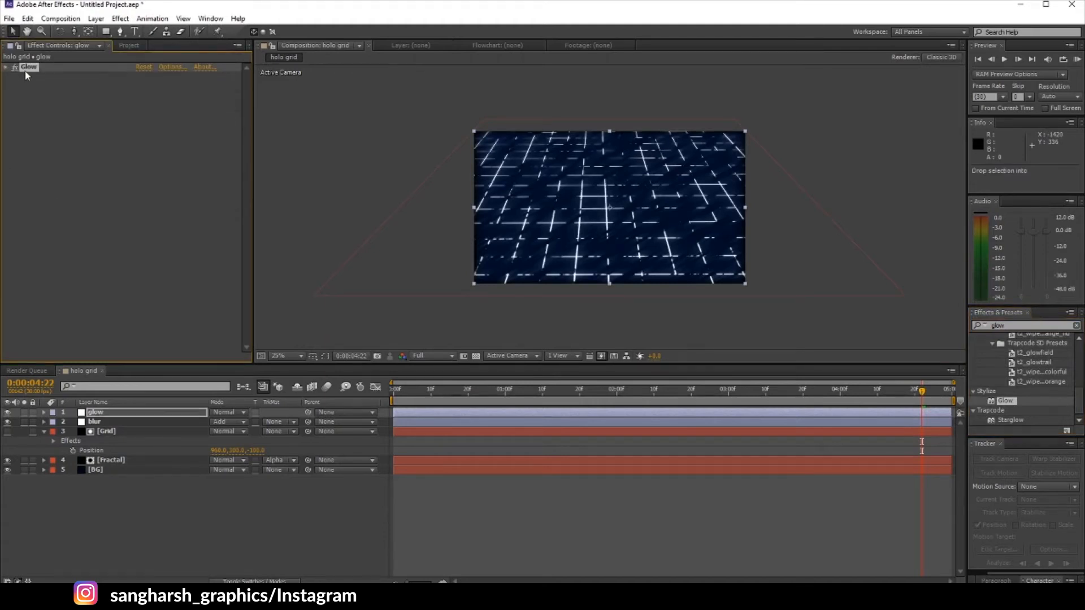
{"action": "key", "text": "ctrl+d"}
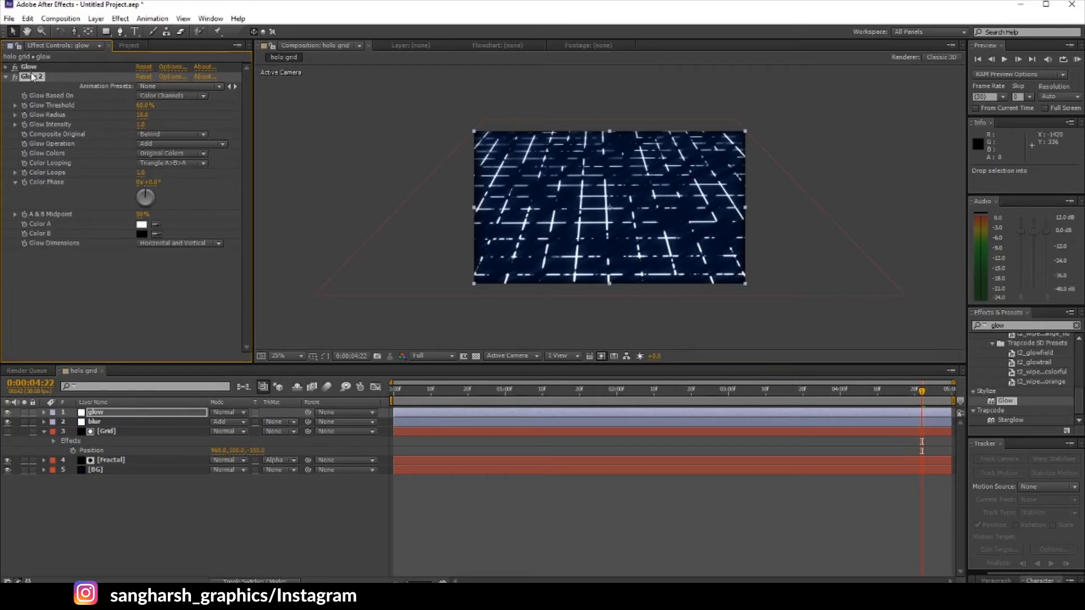
{"action": "left_click", "coordinate": [141, 116]}
{"action": "type", "text": "30"}
{"action": "key", "text": "Return"}
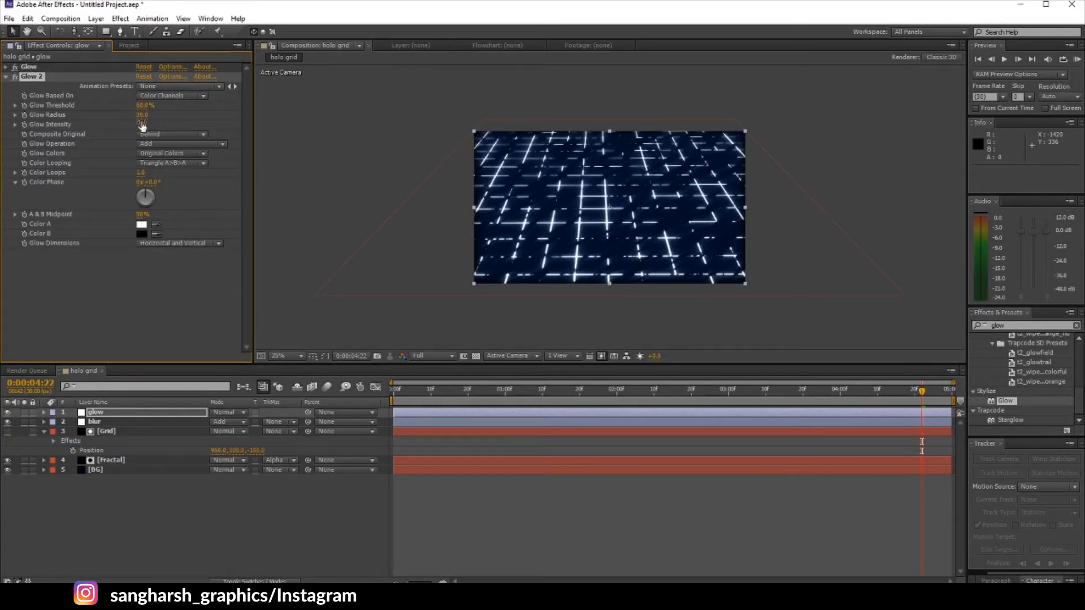
{"action": "left_click", "coordinate": [7, 77]}
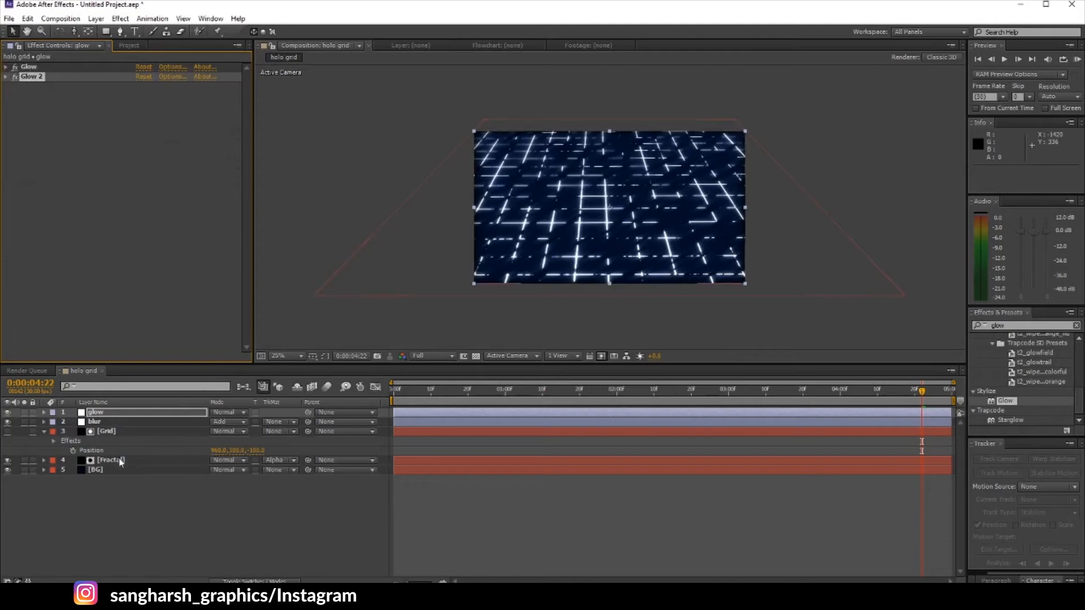
{"action": "left_click", "coordinate": [45, 432]}
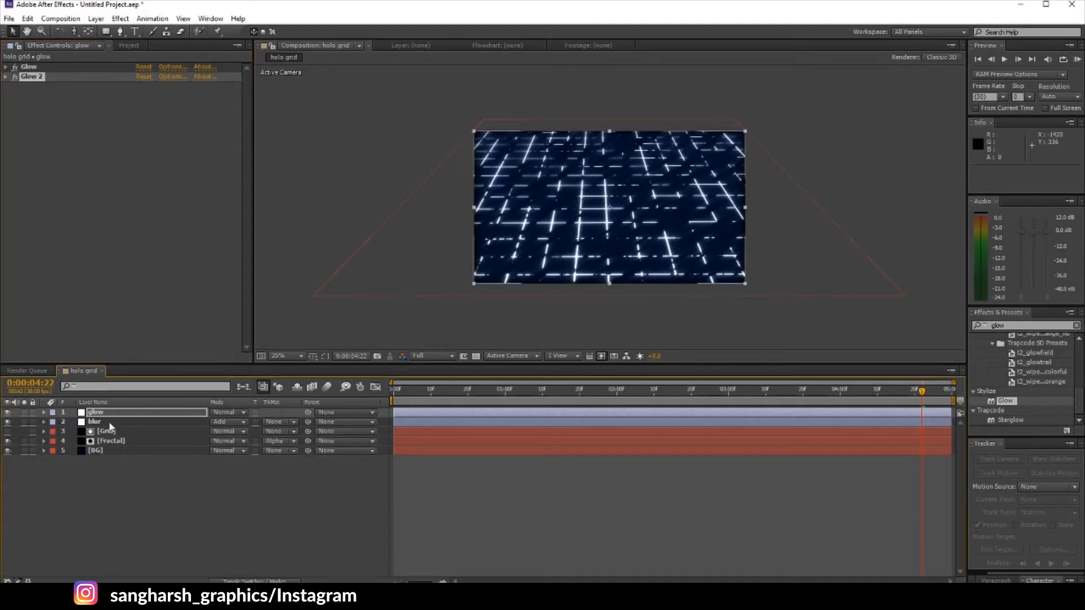
Add an adjustment layer above the glow layer and rename it color
{"action": "right_click", "coordinate": [114, 496]}
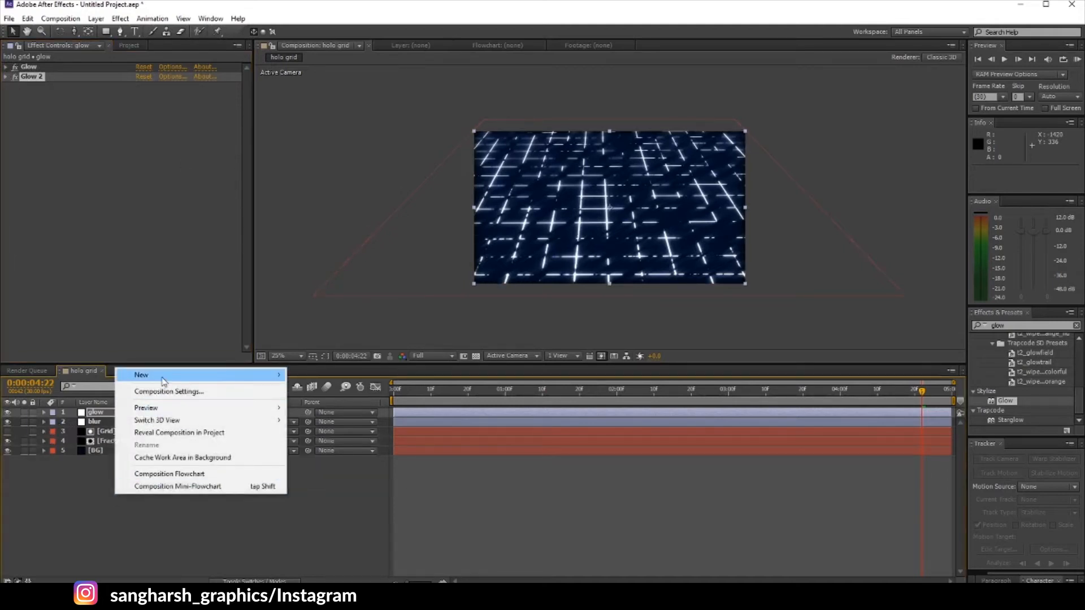
{"action": "mouse_move", "coordinate": [164, 382]}
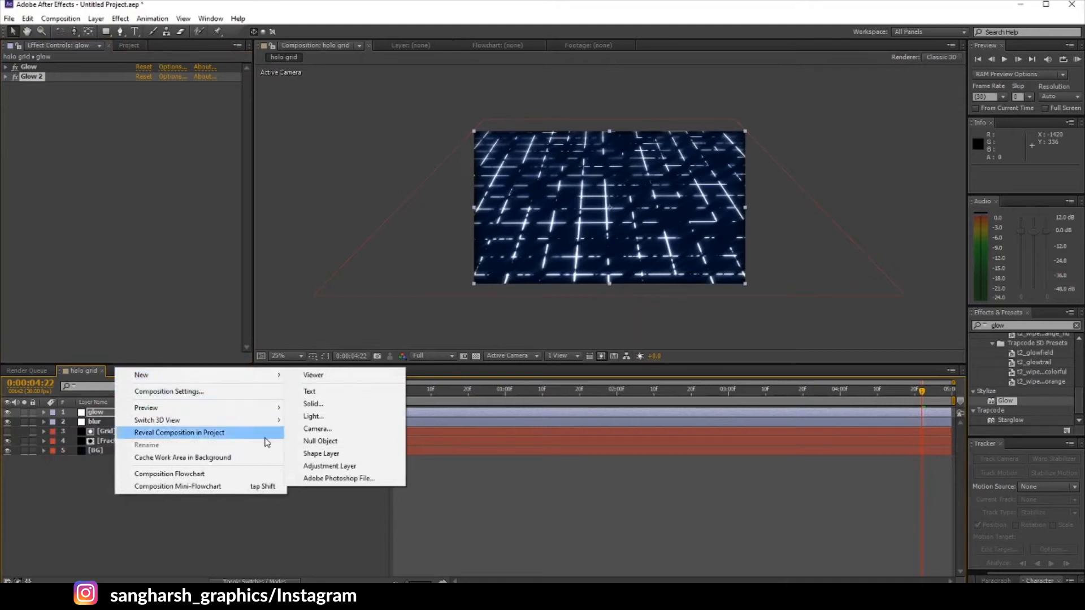
{"action": "left_click", "coordinate": [322, 469]}
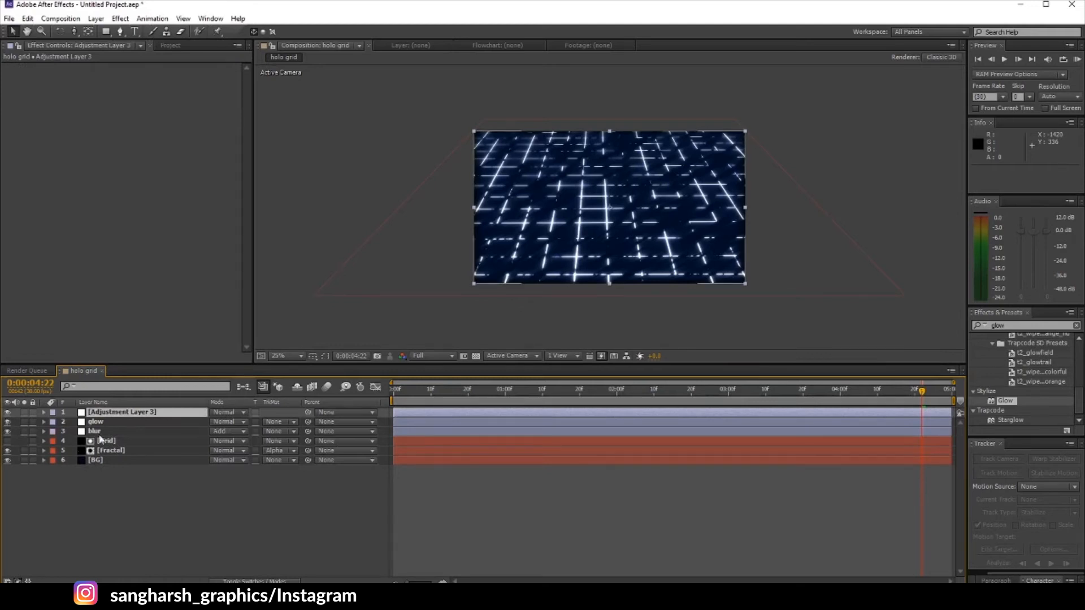
{"action": "right_click", "coordinate": [130, 412]}
{"action": "left_click", "coordinate": [168, 578]}
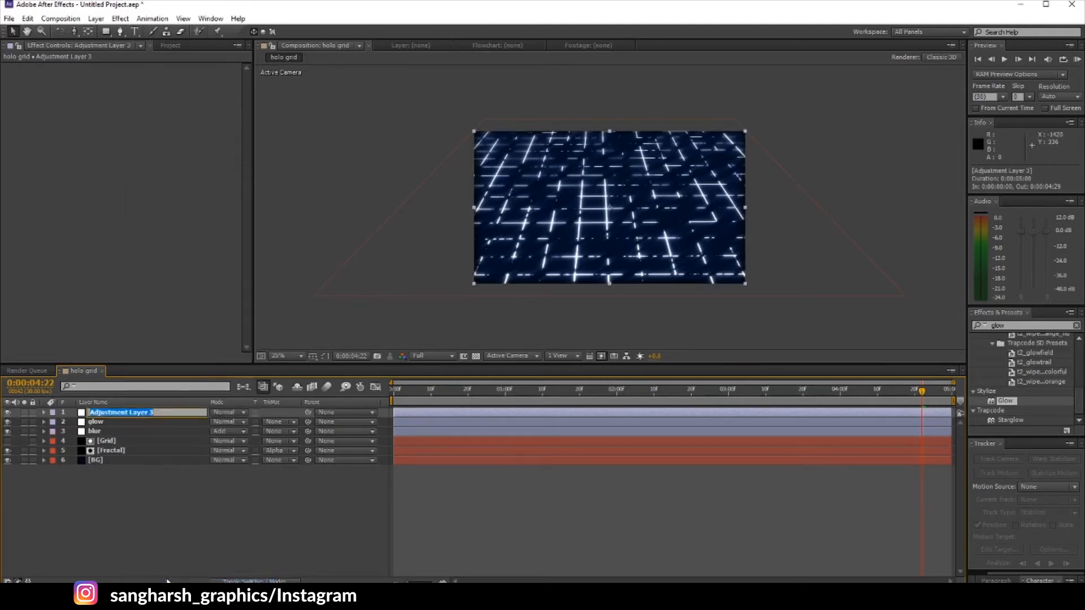
{"action": "type", "text": "cl"}
{"action": "key", "text": "Return"}
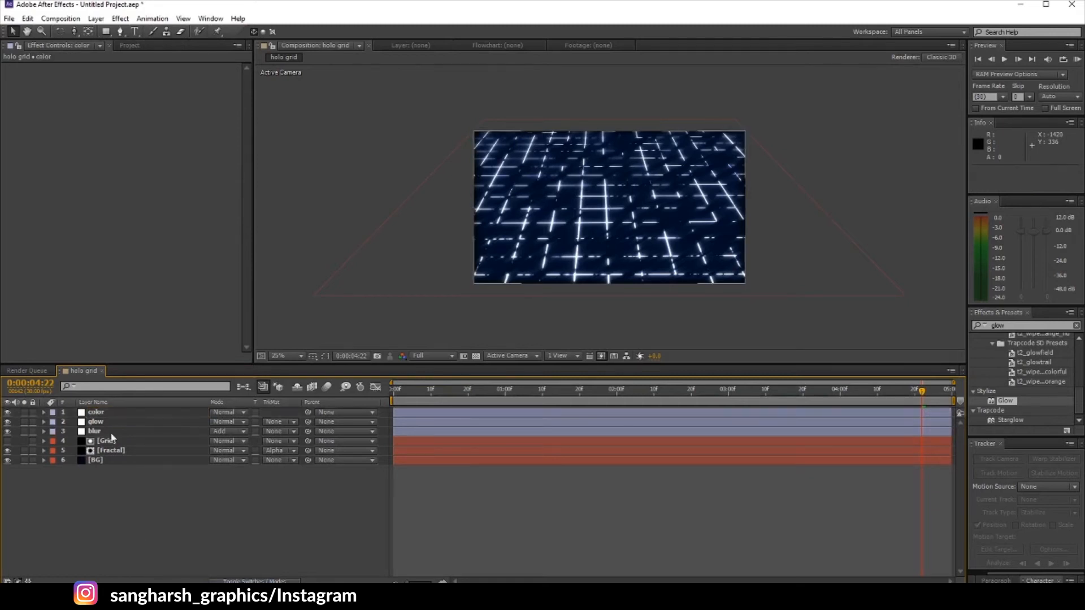
Apply Curves to the color adjustment layer and boost the Green channel by shifting its white point inward
{"action": "left_click", "coordinate": [998, 326]}
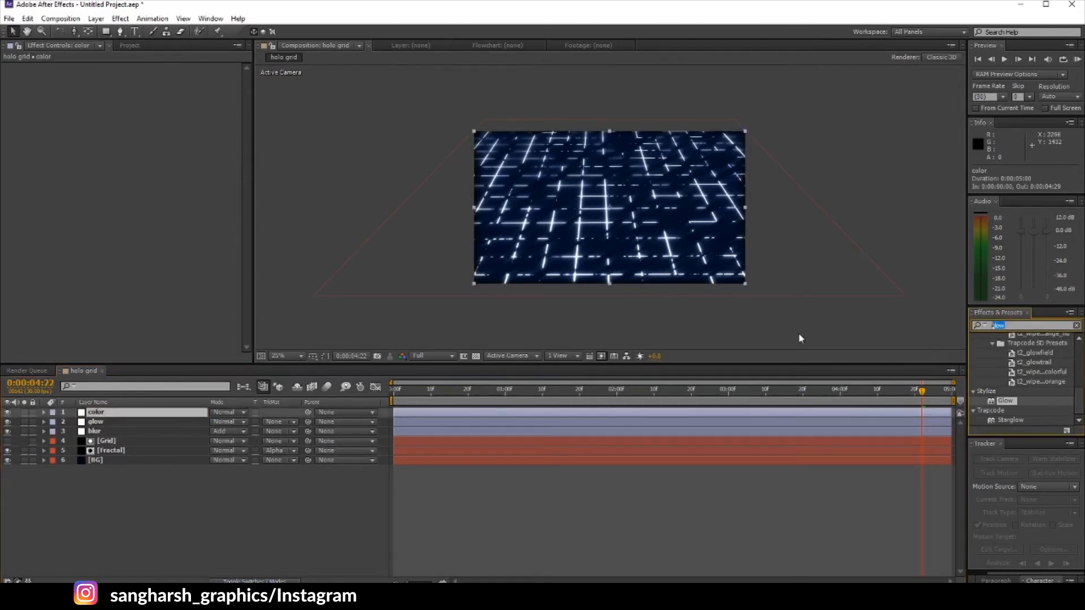
{"action": "type", "text": "curves"}
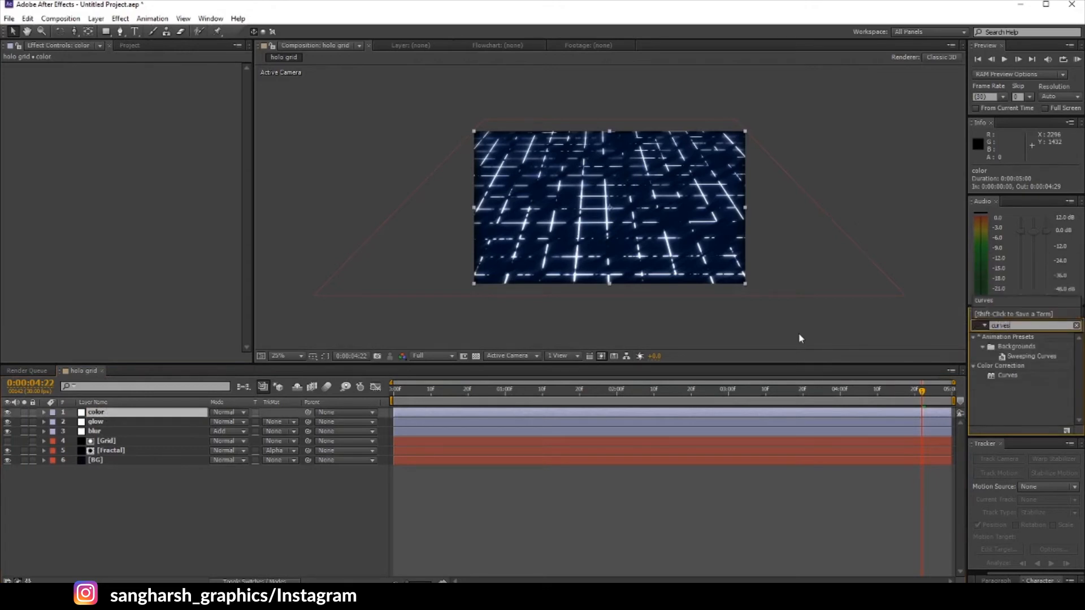
{"action": "left_click_drag", "start_coordinate": [1031, 373], "coordinate": [96, 412]}
{"action": "left_click", "coordinate": [161, 86]}
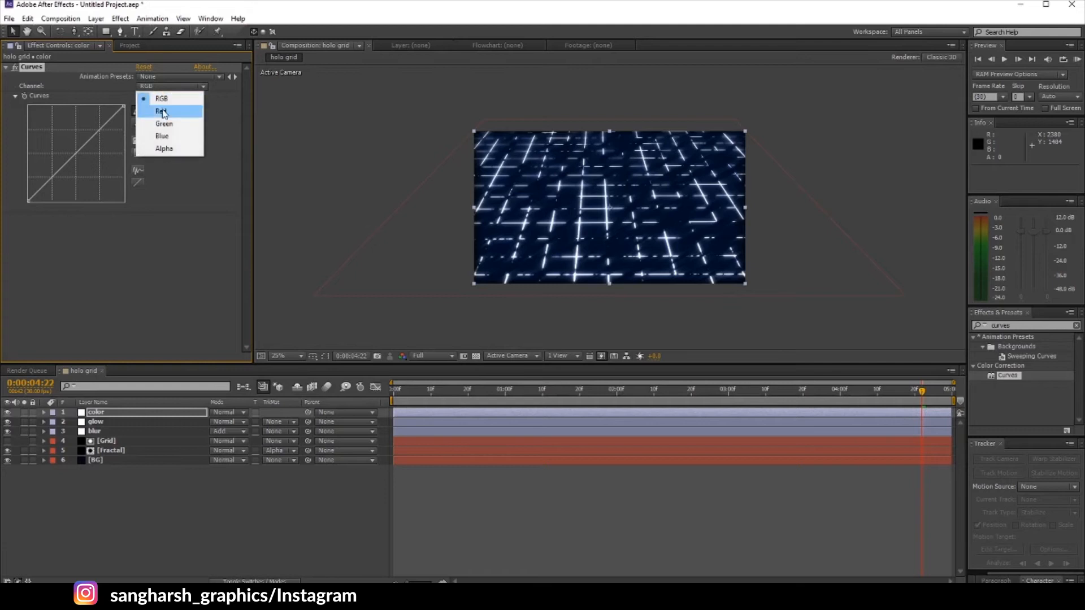
{"action": "left_click", "coordinate": [152, 104]}
{"action": "left_click", "coordinate": [161, 86]}
{"action": "left_click", "coordinate": [152, 114]}
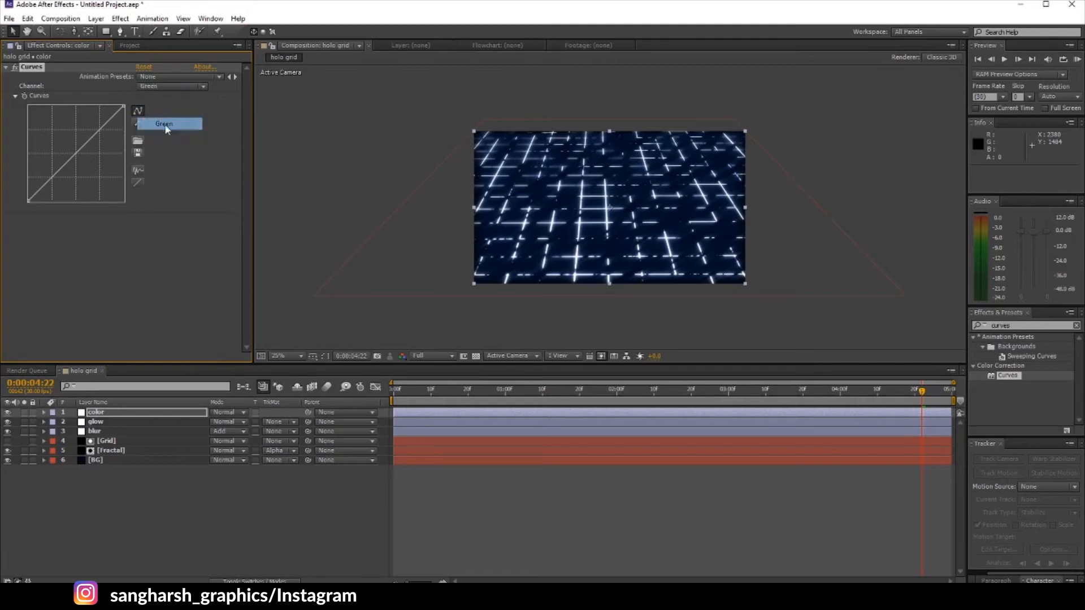
{"action": "left_click_drag", "start_coordinate": [122, 105], "coordinate": [163, 113]}
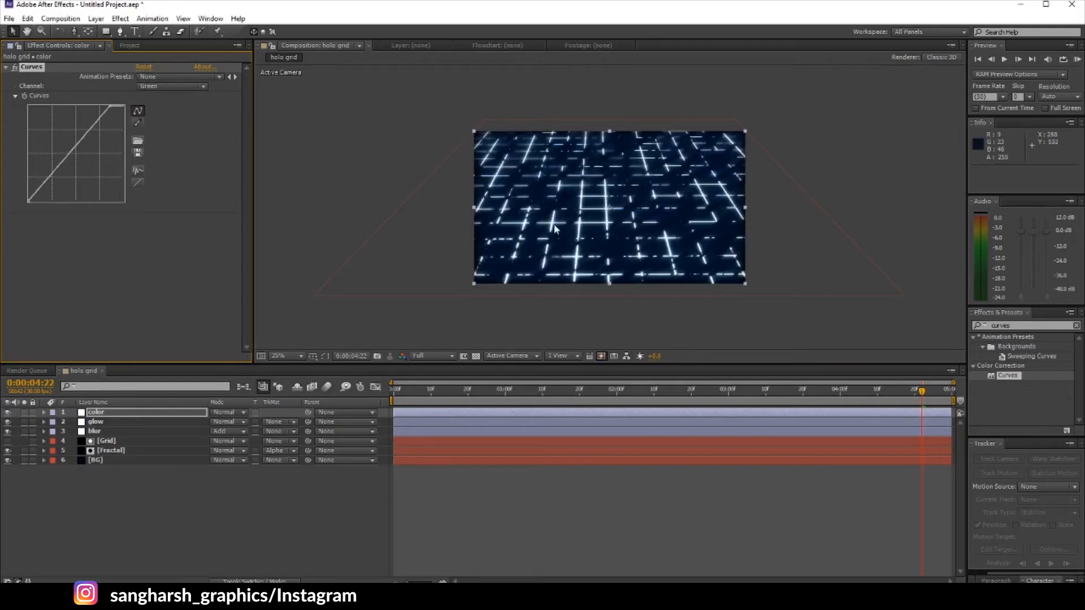
In the Curves Blue channel, lower the white point slightly and raise the black point slightly
{"action": "left_click", "coordinate": [172, 86]}
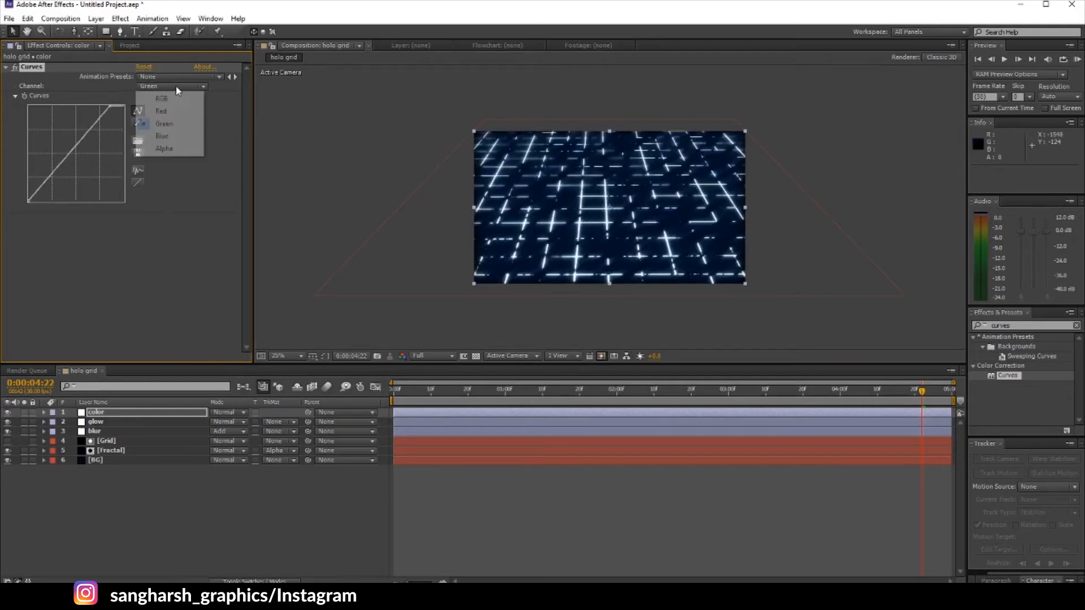
{"action": "left_click", "coordinate": [168, 135]}
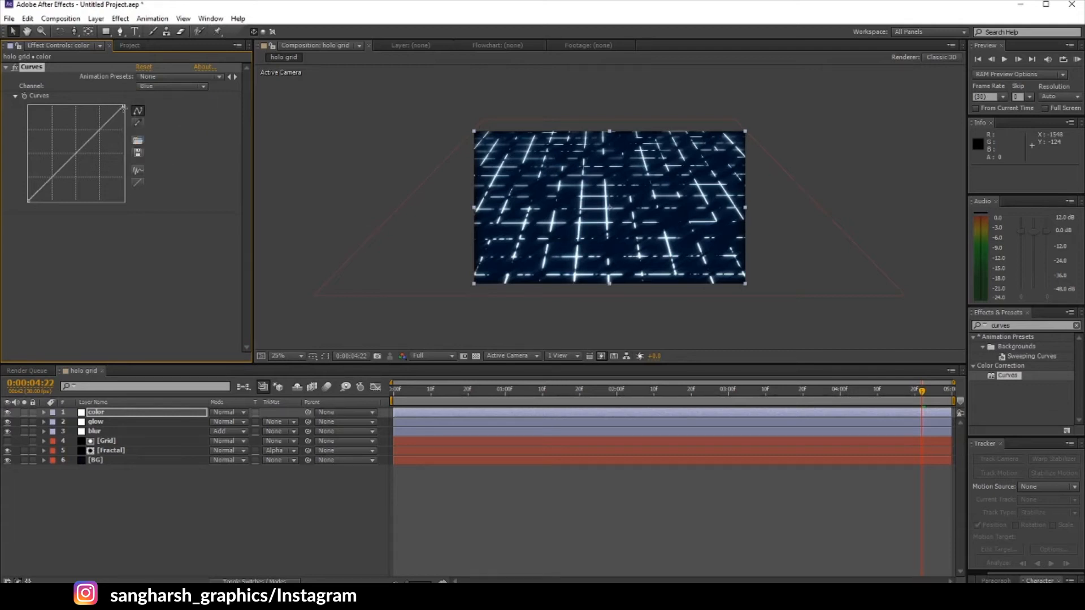
{"action": "left_click_drag", "start_coordinate": [124, 107], "coordinate": [126, 116]}
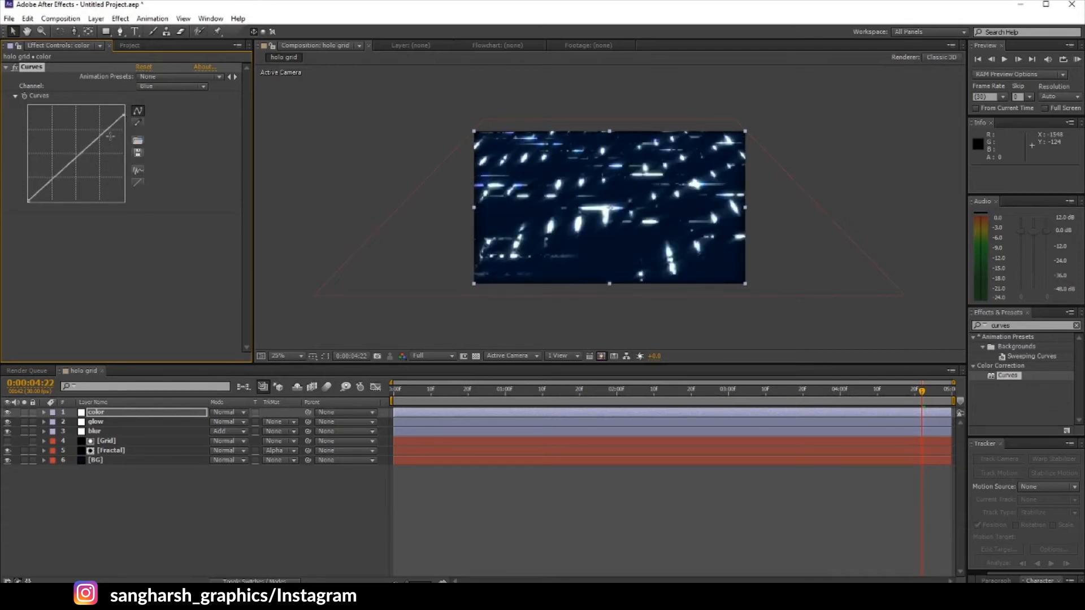
{"action": "mouse_move", "coordinate": [29, 201]}
{"action": "left_mouse_down"}
{"action": "mouse_move", "coordinate": [27, 184]}
{"action": "mouse_move", "coordinate": [28, 195]}
{"action": "left_mouse_up"}
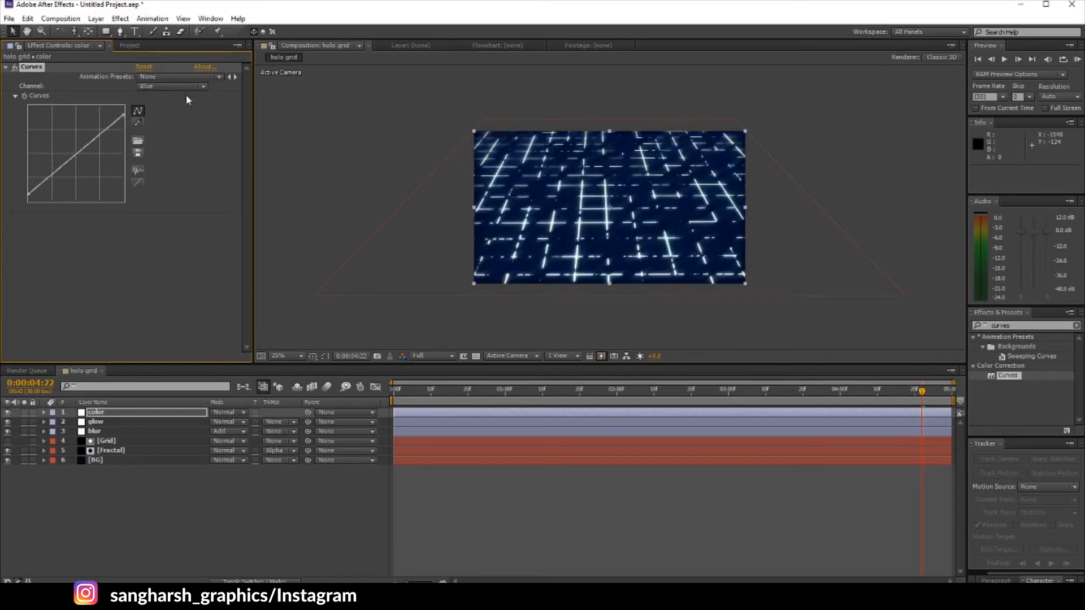
In the Curves Green channel, shift the black point slightly inward to remove green from the shadows
{"action": "left_click", "coordinate": [201, 86]}
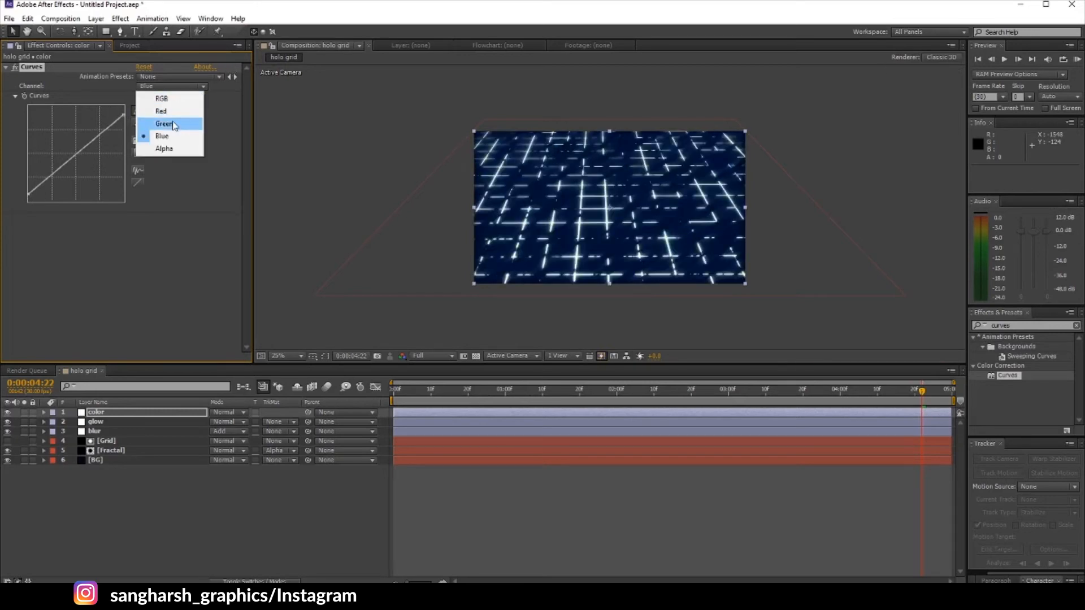
{"action": "left_click", "coordinate": [236, 123]}
{"action": "left_click_drag", "start_coordinate": [29, 203], "coordinate": [37, 202]}
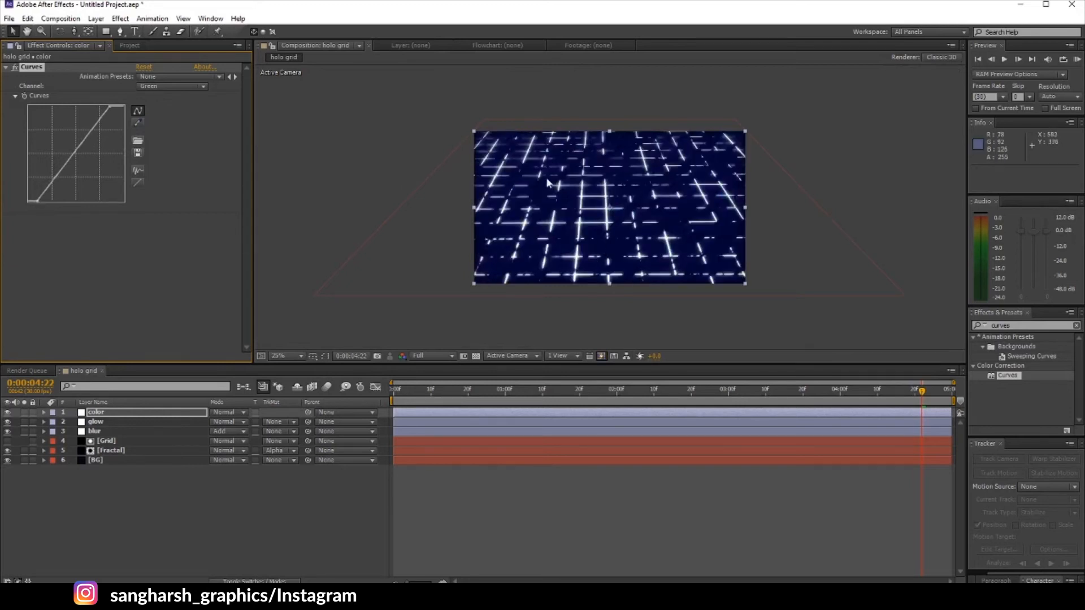
Change the BG solid's color to a darker navy blue in its solid settings
{"action": "left_click", "coordinate": [253, 498]}
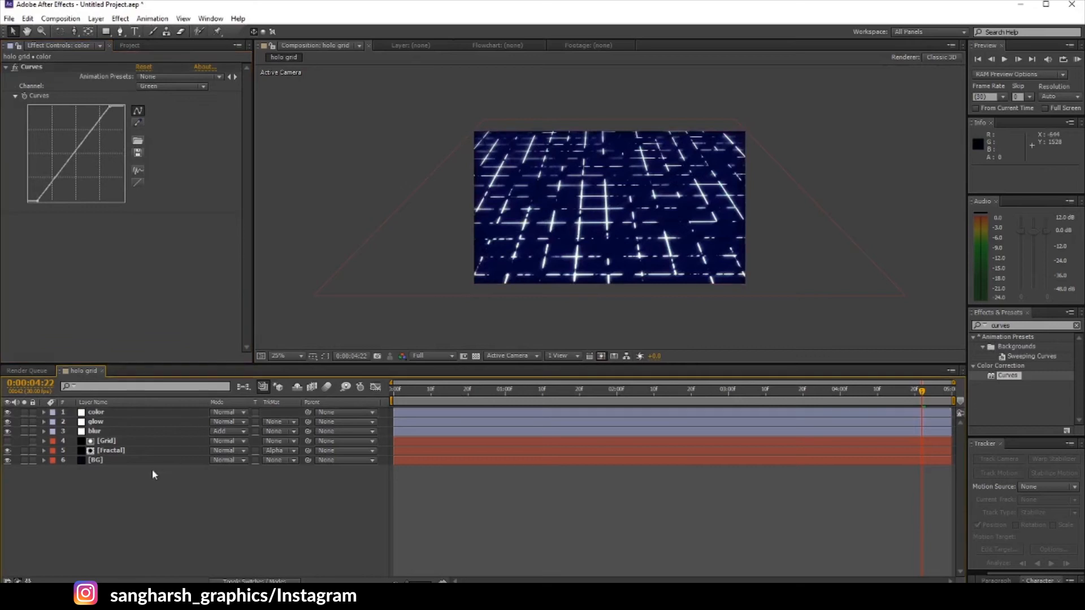
{"action": "left_click", "coordinate": [110, 460]}
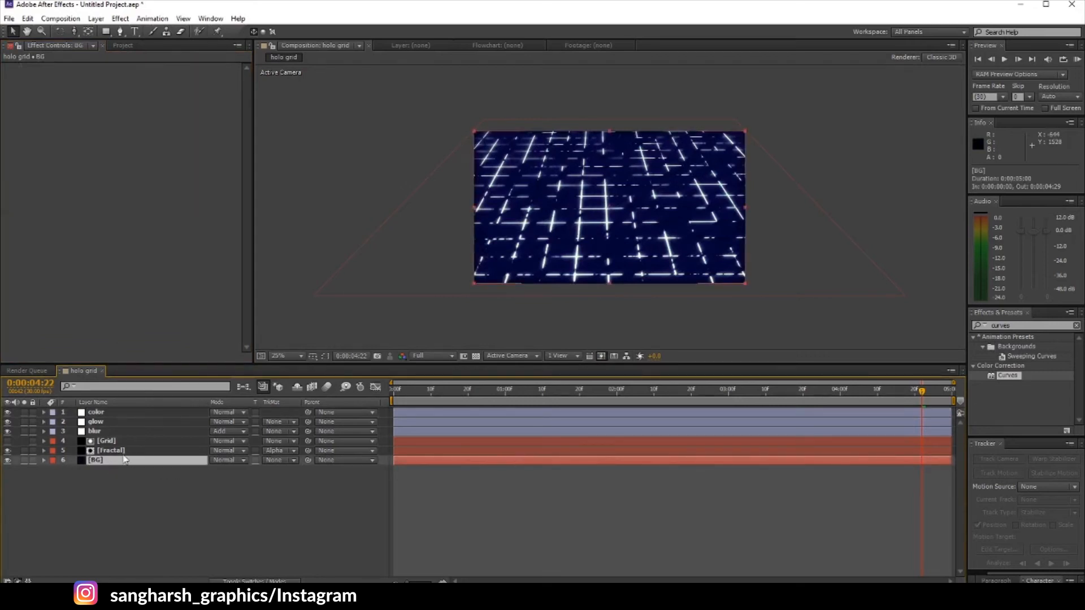
{"action": "left_click", "coordinate": [120, 18]}
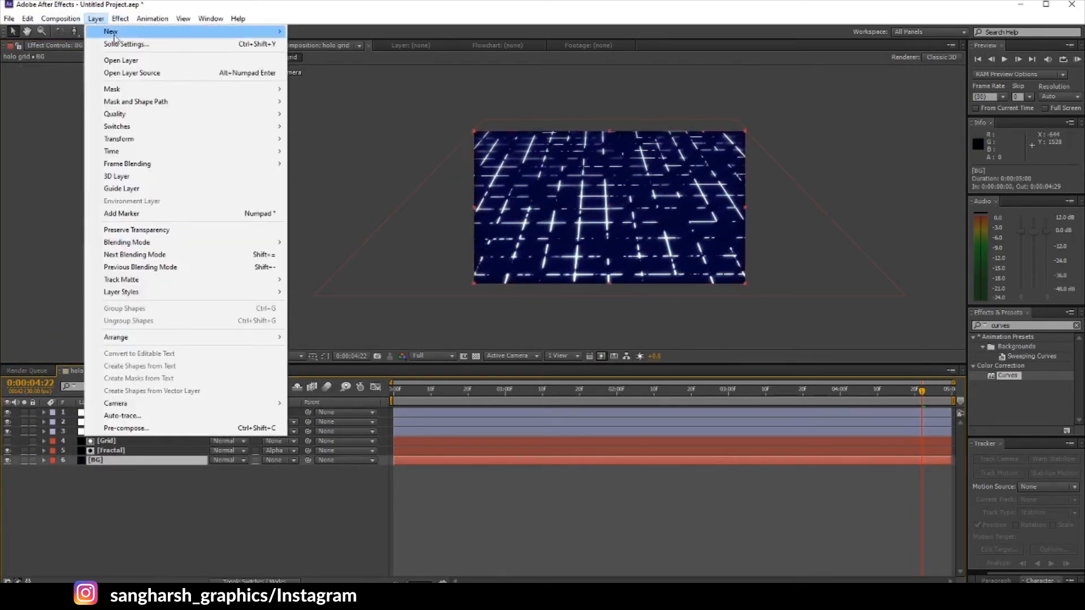
{"action": "left_click", "coordinate": [132, 41]}
{"action": "left_click", "coordinate": [317, 313]}
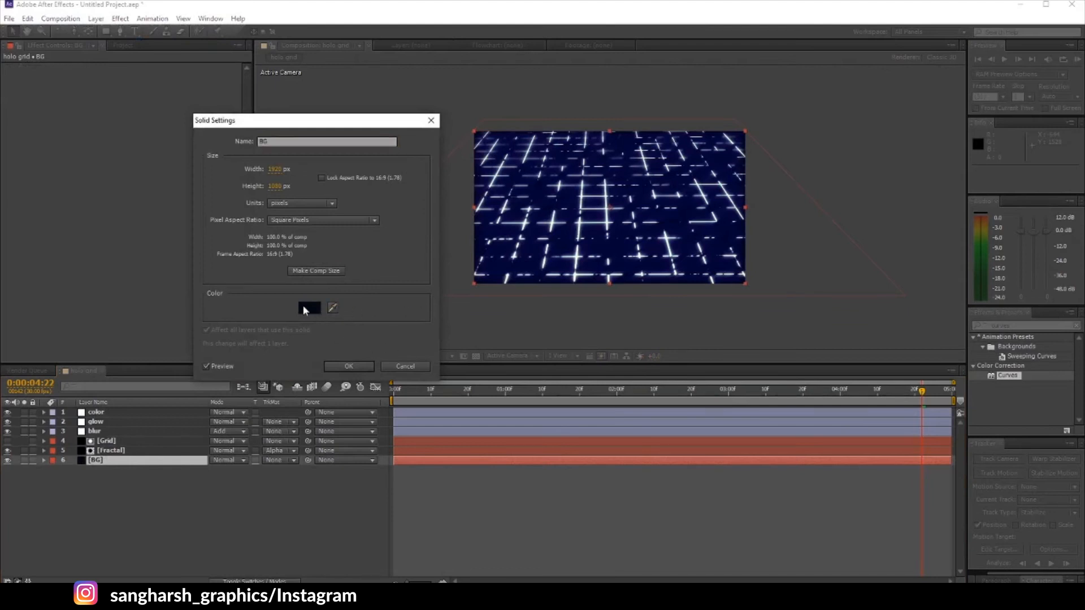
{"action": "left_click", "coordinate": [304, 309]}
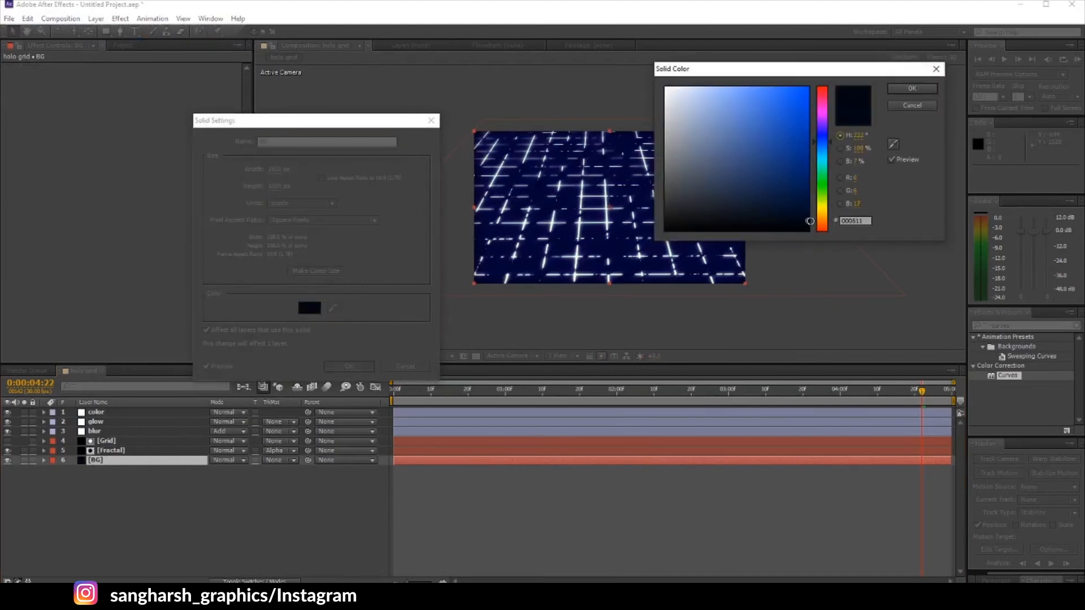
{"action": "left_click", "coordinate": [927, 88]}
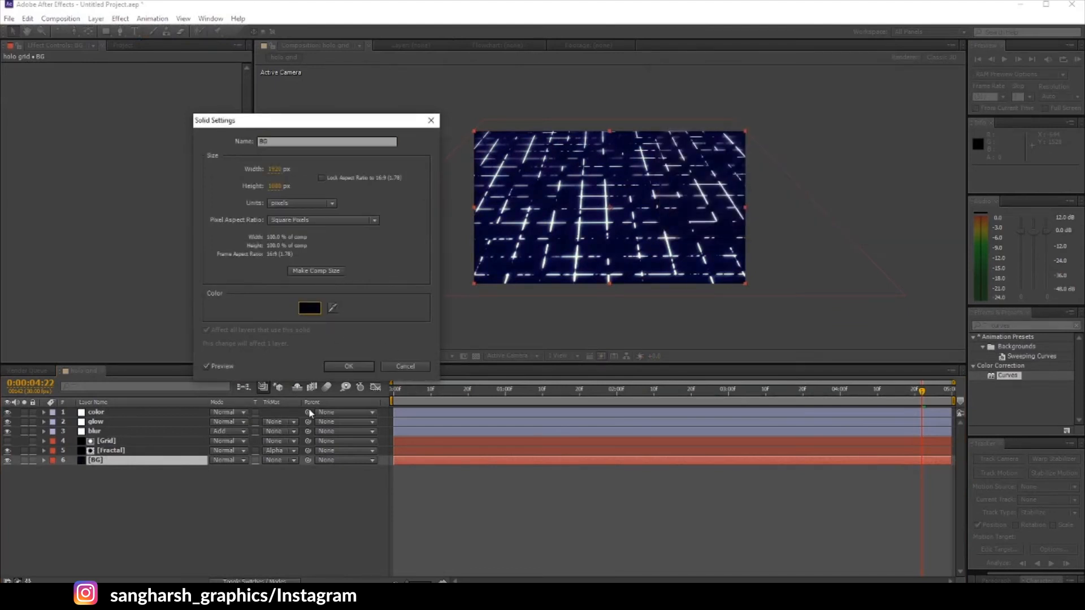
{"action": "left_click", "coordinate": [348, 367]}
{"action": "scroll", "coordinate": [563, 216], "scroll_direction": "up", "scroll_amount": 2}
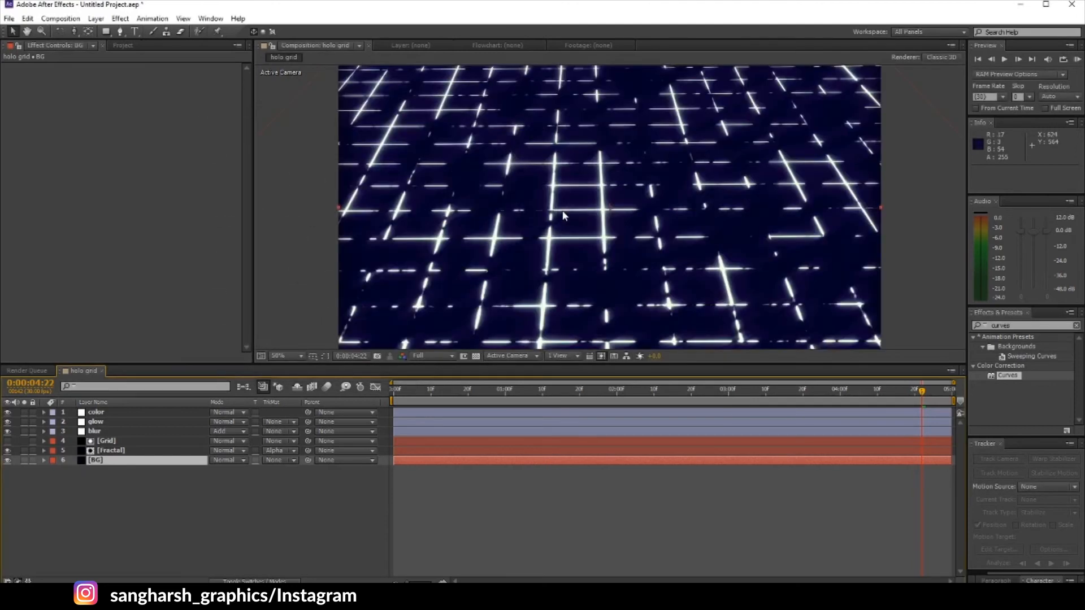
{"action": "scroll", "coordinate": [564, 216], "scroll_direction": "down", "scroll_amount": 2}
{"action": "right_click", "coordinate": [110, 498]}
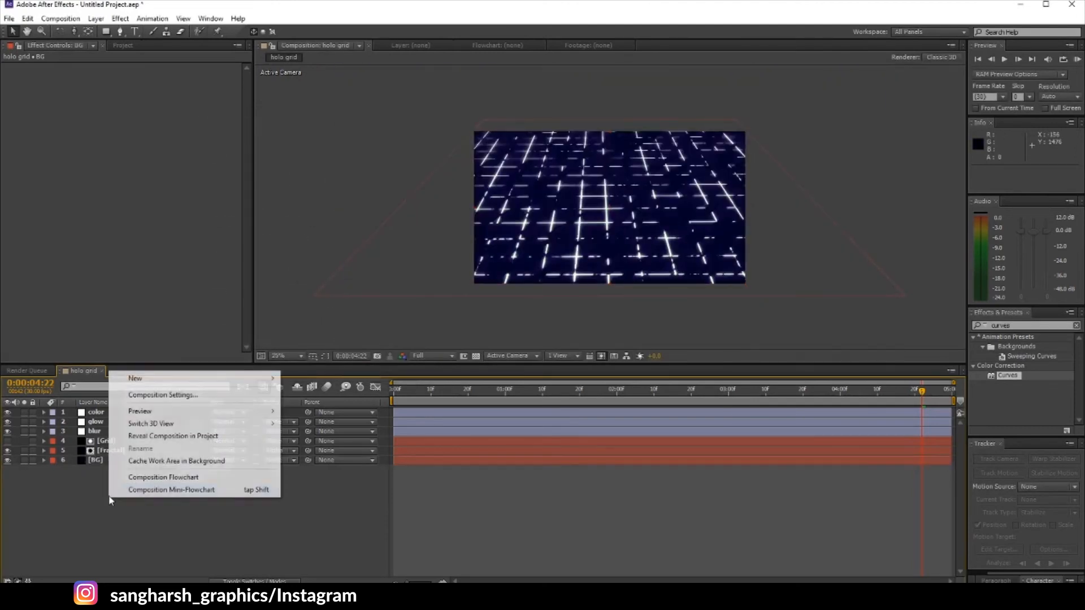
{"action": "left_click", "coordinate": [147, 372]}
{"action": "right_click", "coordinate": [97, 509]}
{"action": "mouse_move", "coordinate": [137, 384]}
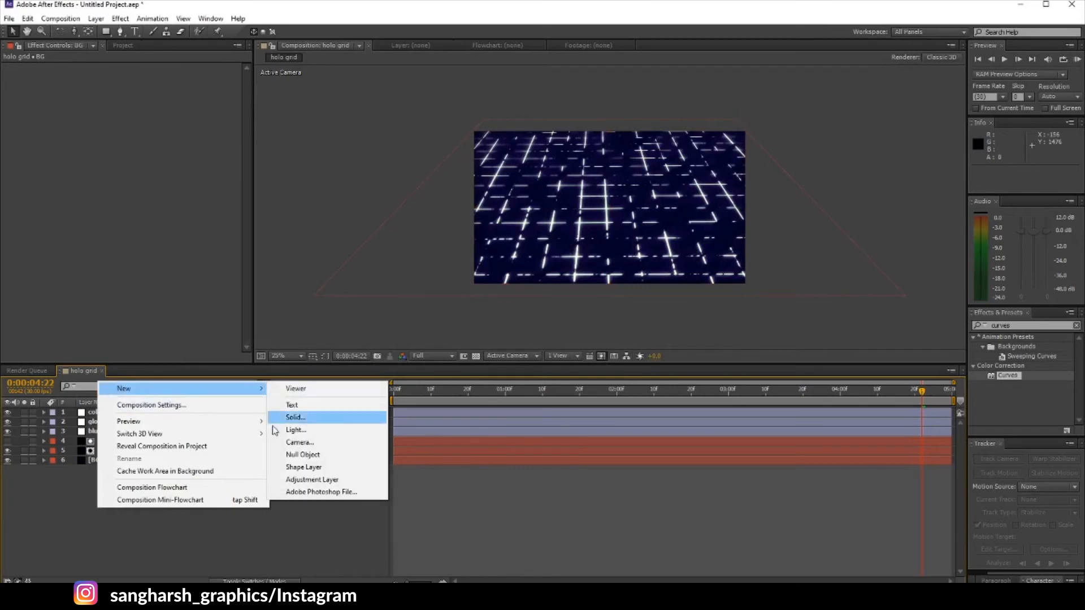
{"action": "left_click", "coordinate": [279, 418]}
{"action": "type", "text": "gradient map"}
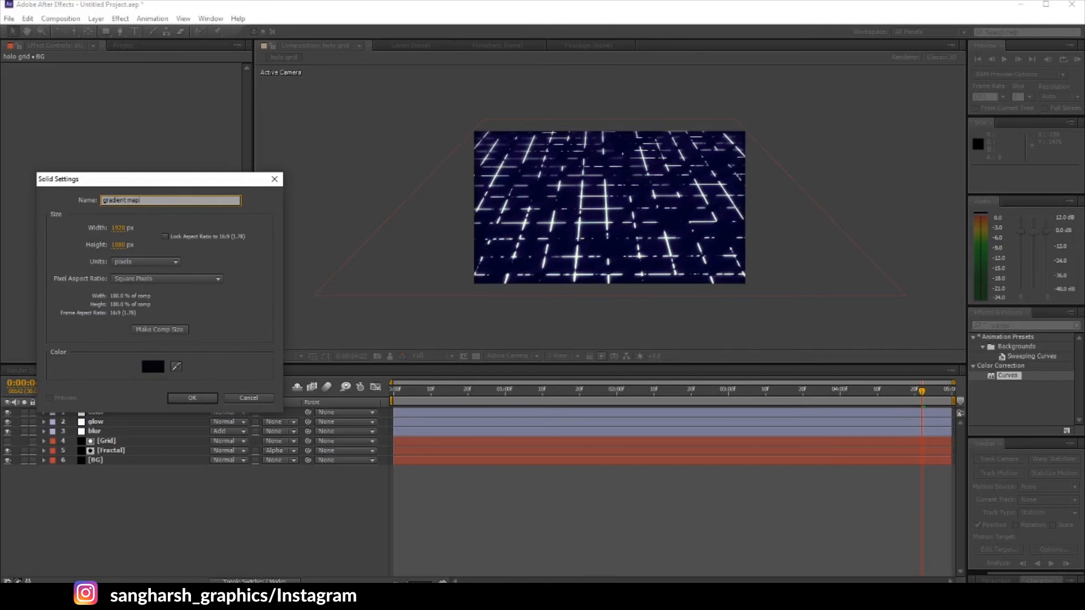
{"action": "key", "text": "Return"}
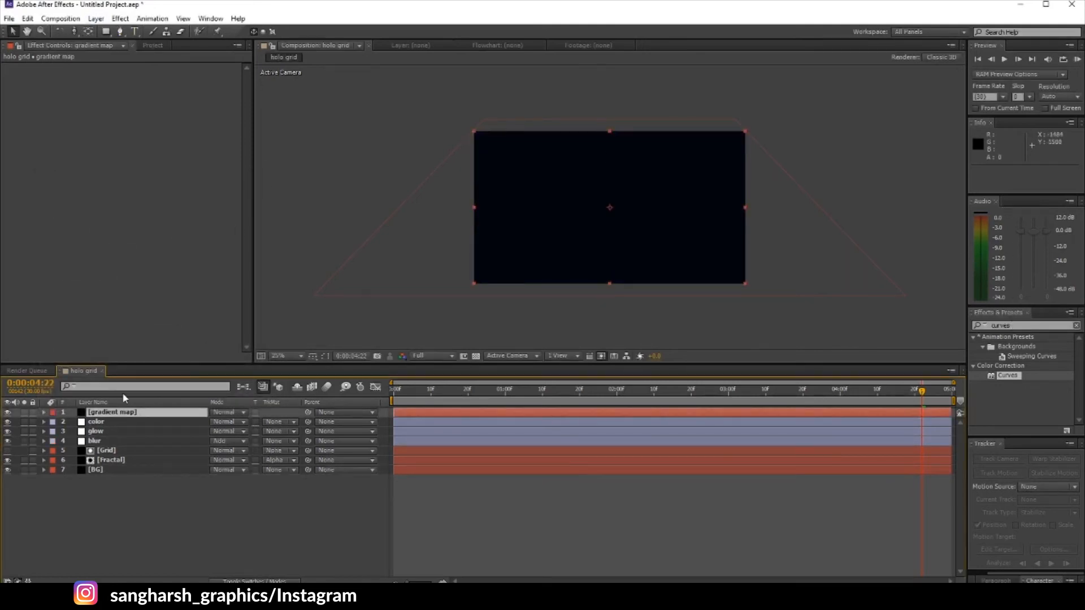
{"action": "left_click", "coordinate": [1028, 326]}
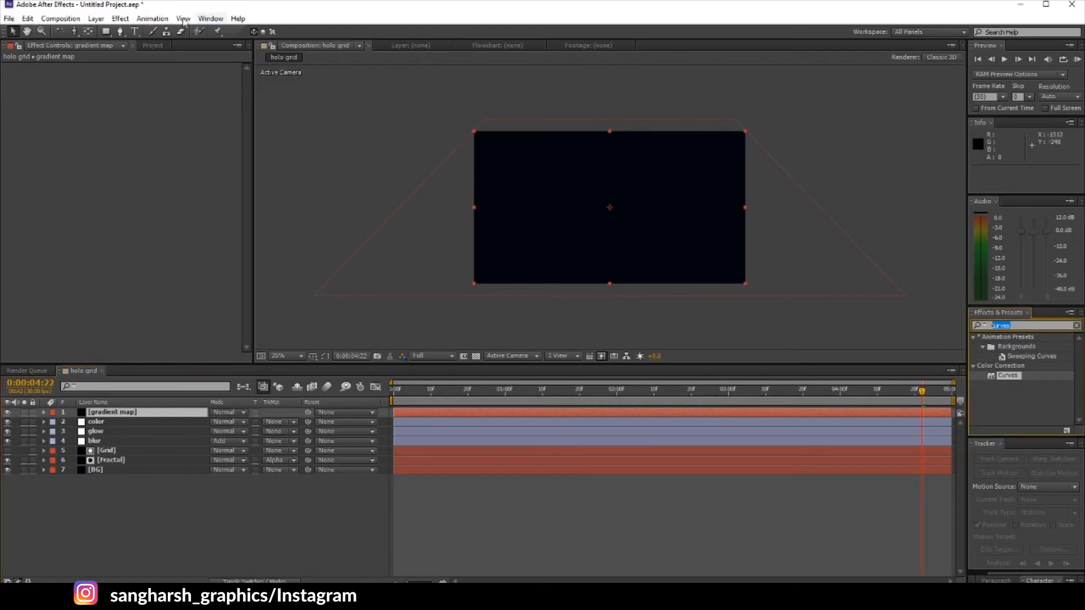
{"action": "left_click", "coordinate": [140, 414]}
{"action": "key", "text": "Delete"}
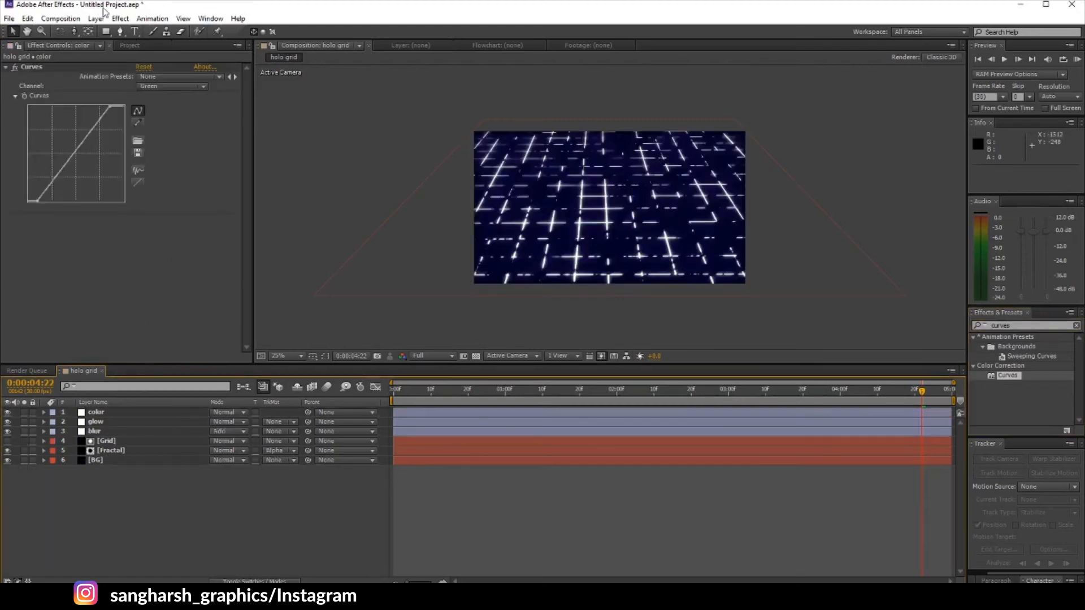
{"action": "key", "text": "q"}
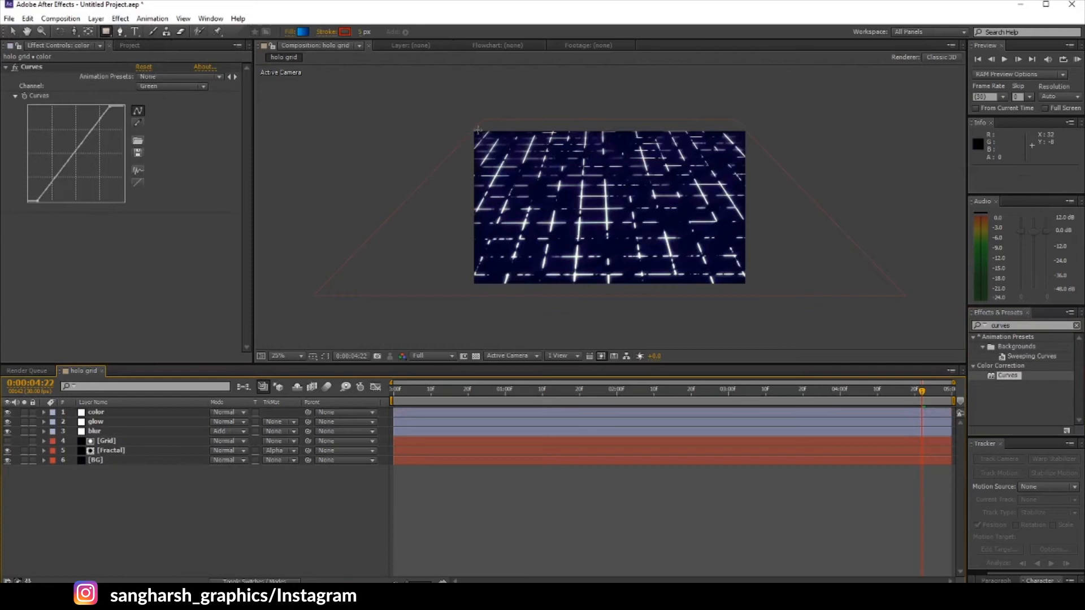
{"action": "left_click_drag", "start_coordinate": [473, 131], "coordinate": [744, 285]}
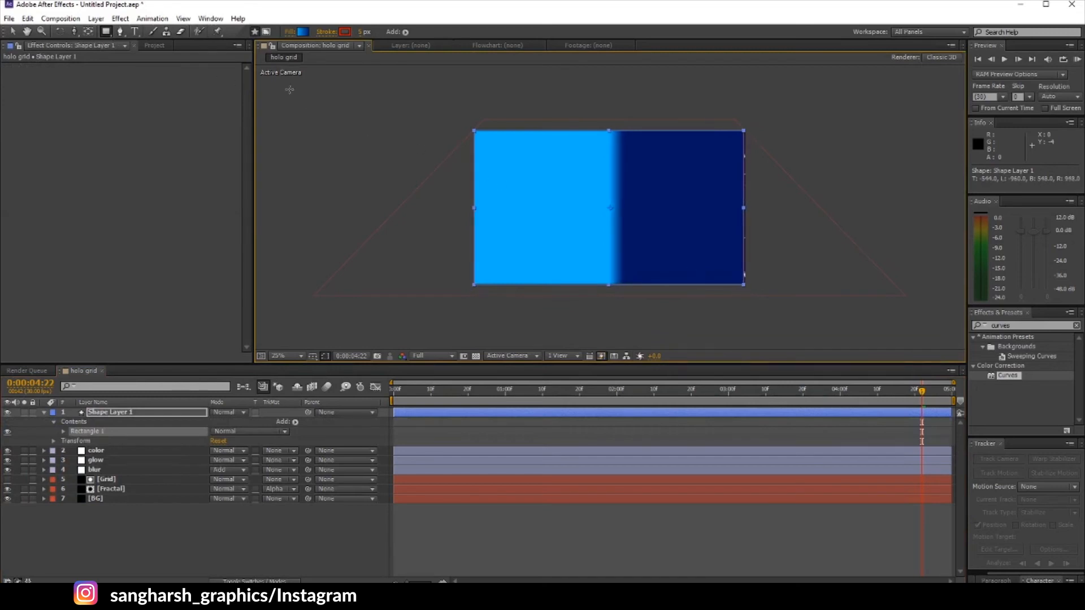
{"action": "left_click", "coordinate": [109, 413]}
{"action": "key", "text": "Delete"}
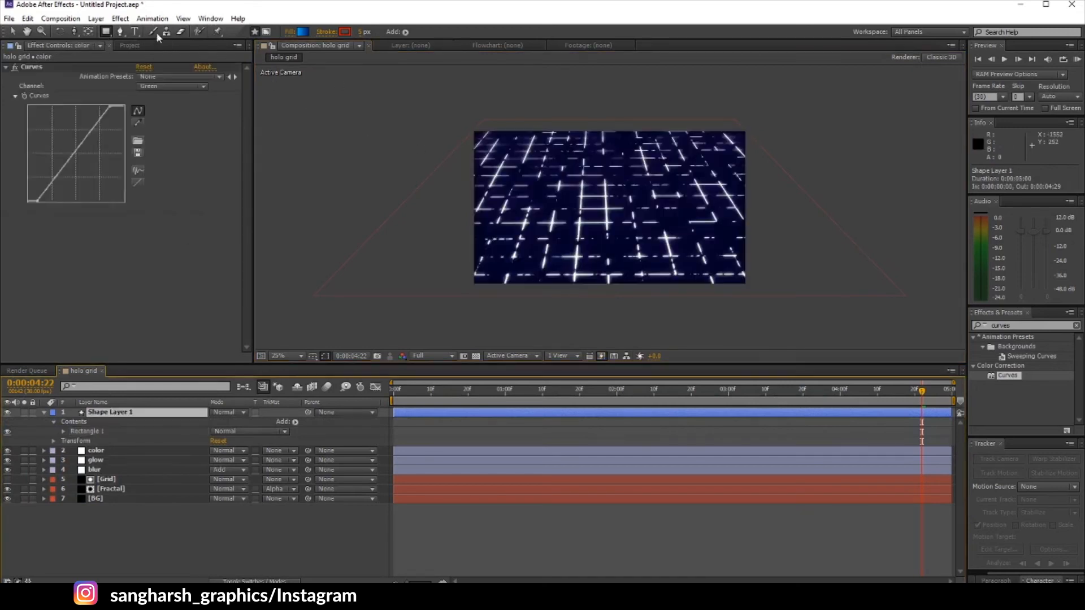
Create a composition-sized rectangle shape layer above the other layers and set its stroke to None
{"action": "double_click", "coordinate": [106, 32]}
{"action": "key", "text": "v"}
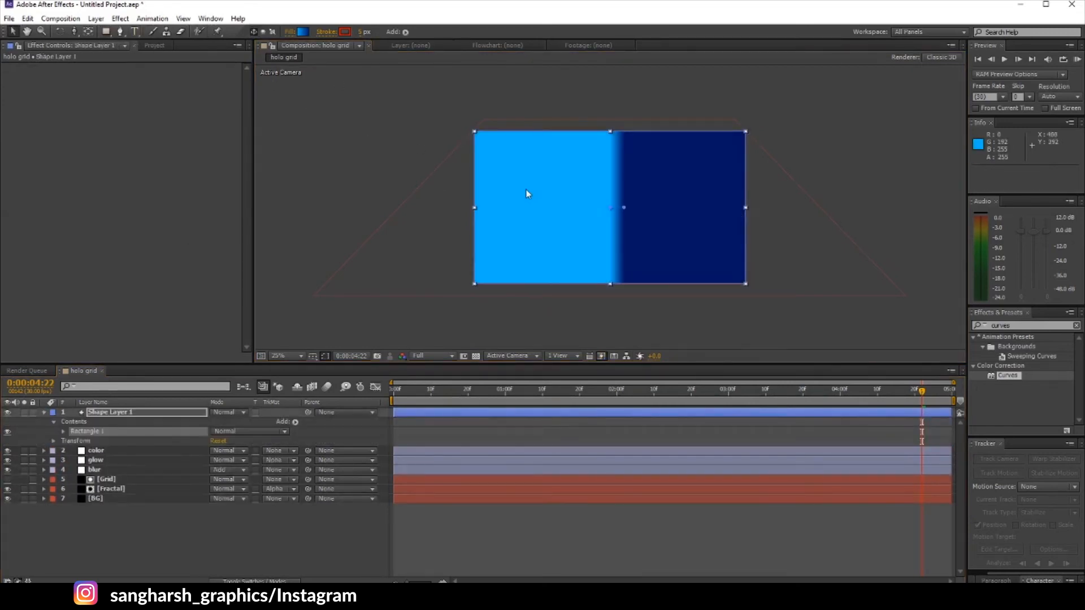
{"action": "left_click", "coordinate": [328, 32]}
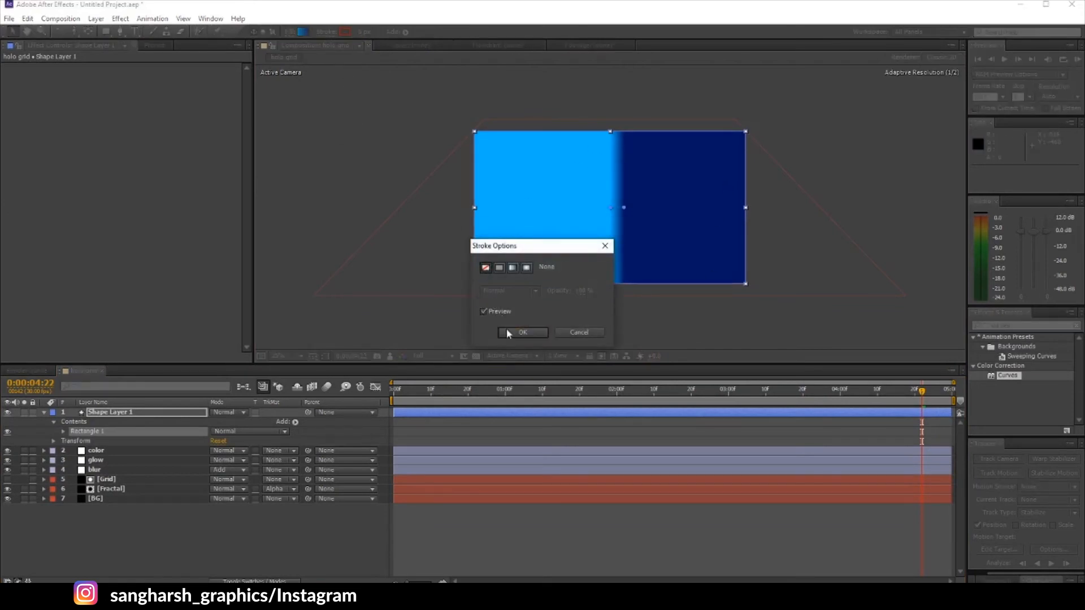
{"action": "left_click", "coordinate": [507, 329]}
Set the rectangle's linear gradient fill to start in white and add a black color stop at 50% location
{"action": "left_click", "coordinate": [302, 32]}
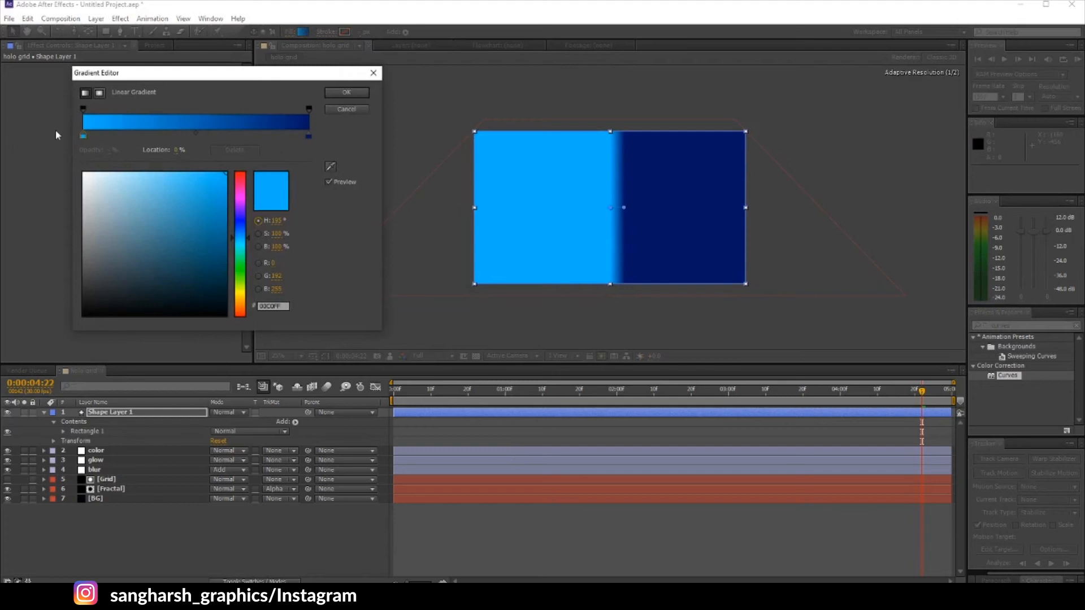
{"action": "left_click_drag", "start_coordinate": [112, 207], "coordinate": [81, 172]}
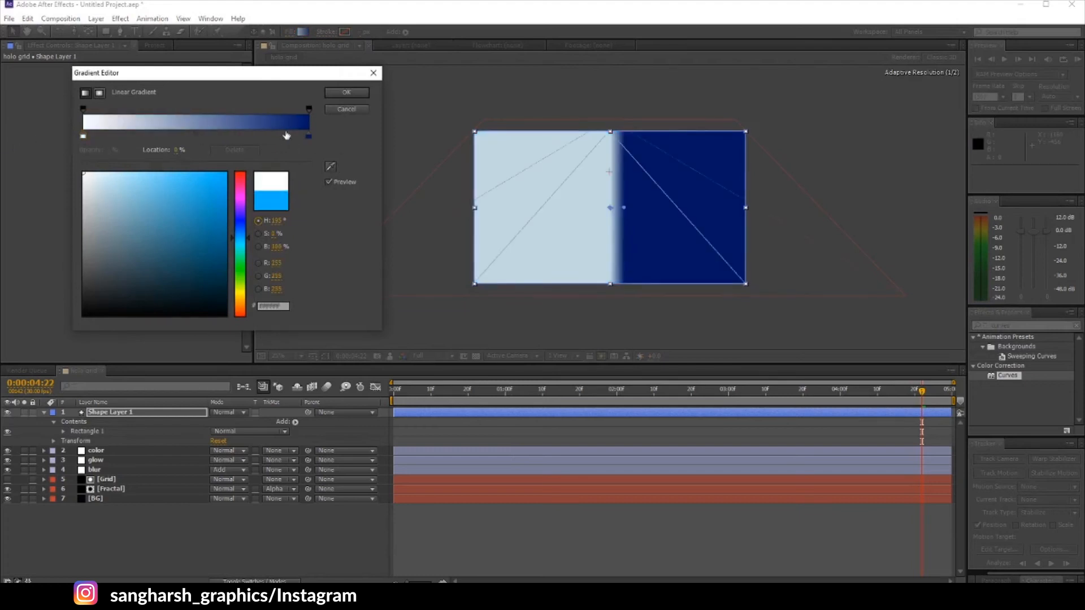
{"action": "left_click", "coordinate": [201, 136]}
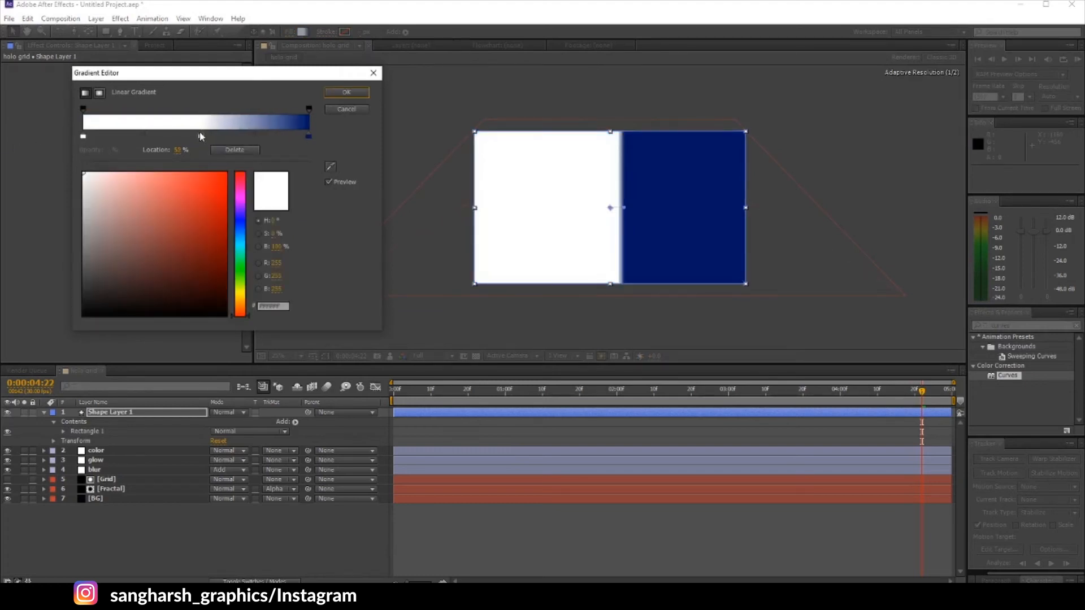
{"action": "left_click", "coordinate": [182, 154]}
{"action": "type", "text": "50"}
{"action": "key", "text": "Return"}
{"action": "left_click", "coordinate": [84, 314]}
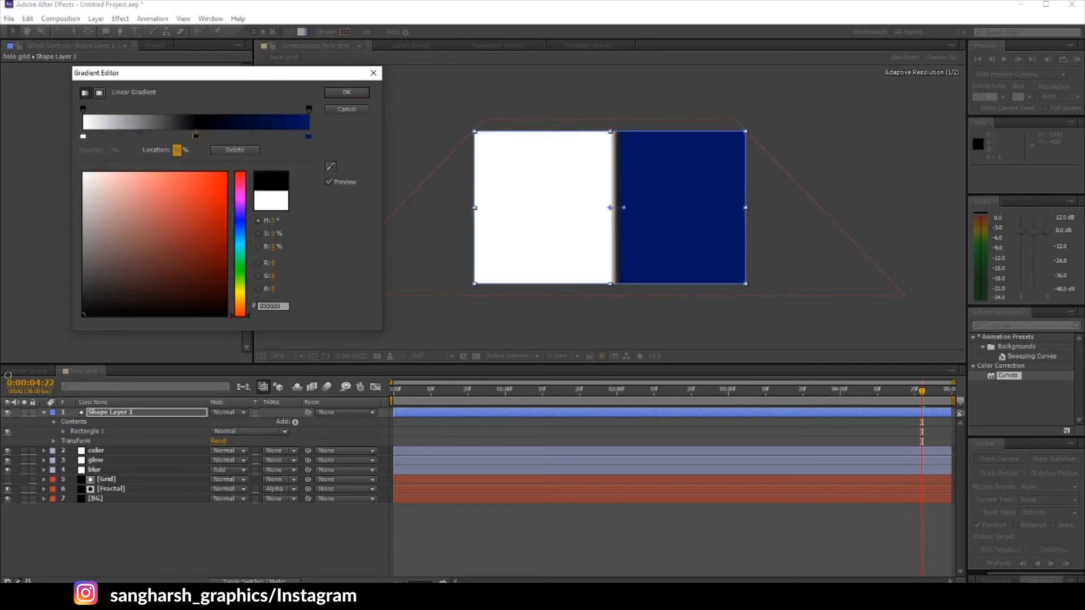
Change the gradient's end color stop to white and apply the fill
{"action": "left_click", "coordinate": [309, 137]}
{"action": "left_click", "coordinate": [126, 204]}
{"action": "left_click", "coordinate": [346, 92]}
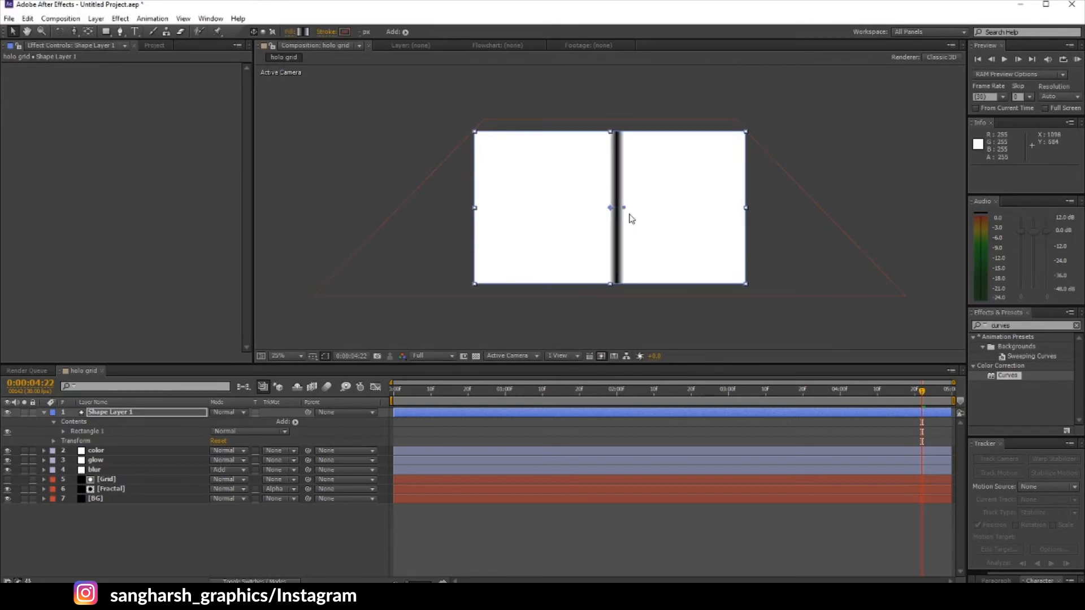
{"action": "left_click", "coordinate": [298, 32]}
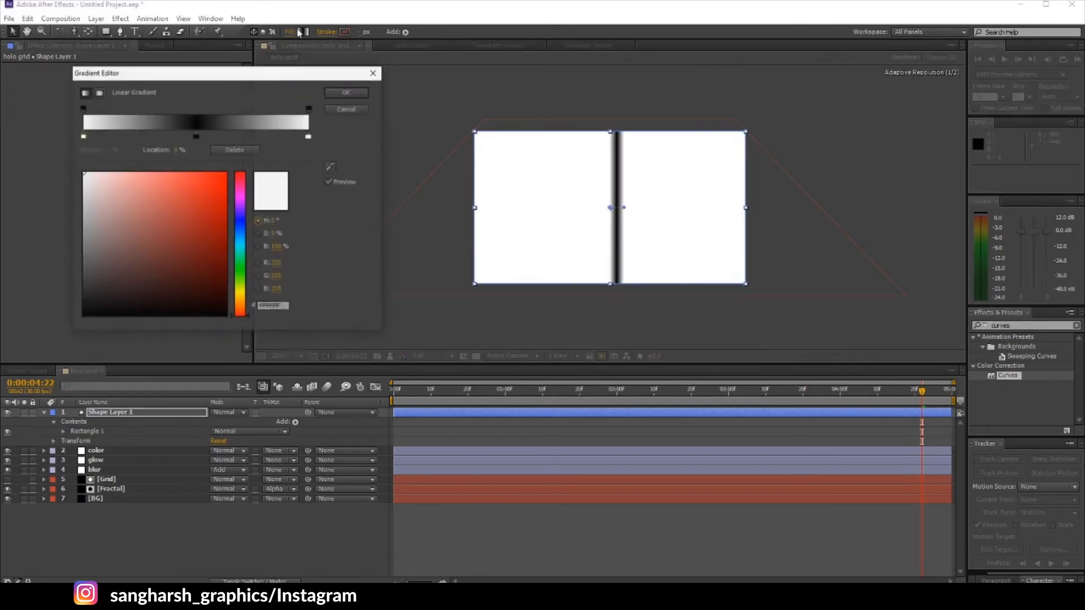
{"action": "left_click", "coordinate": [347, 92]}
Turn the gradient vertical by placing its end point at the rectangle's bottom-edge midpoint and its start point at the top-edge midpoint
{"action": "left_click_drag", "start_coordinate": [624, 208], "coordinate": [610, 286]}
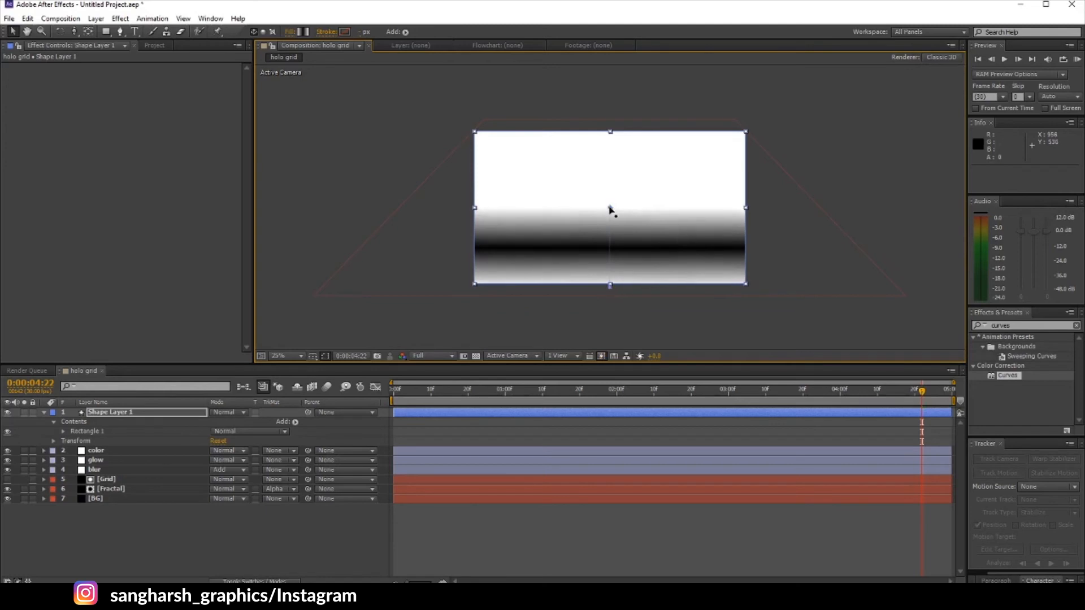
{"action": "left_click_drag", "start_coordinate": [610, 209], "coordinate": [610, 132]}
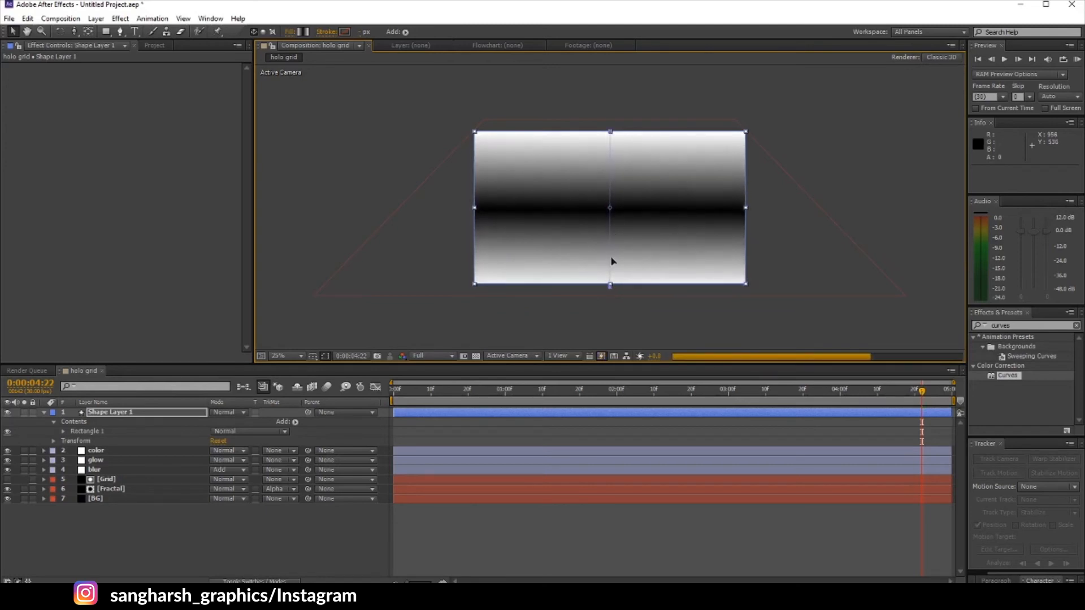
Fine-tune both gradient points so they sit exactly on the rectangle's bottom and top edges
{"action": "scroll", "coordinate": [612, 263], "scroll_direction": "up", "scroll_amount": 3}
{"action": "key", "text": "space"}
{"action": "left_click_drag", "start_coordinate": [614, 276], "coordinate": [603, 152]}
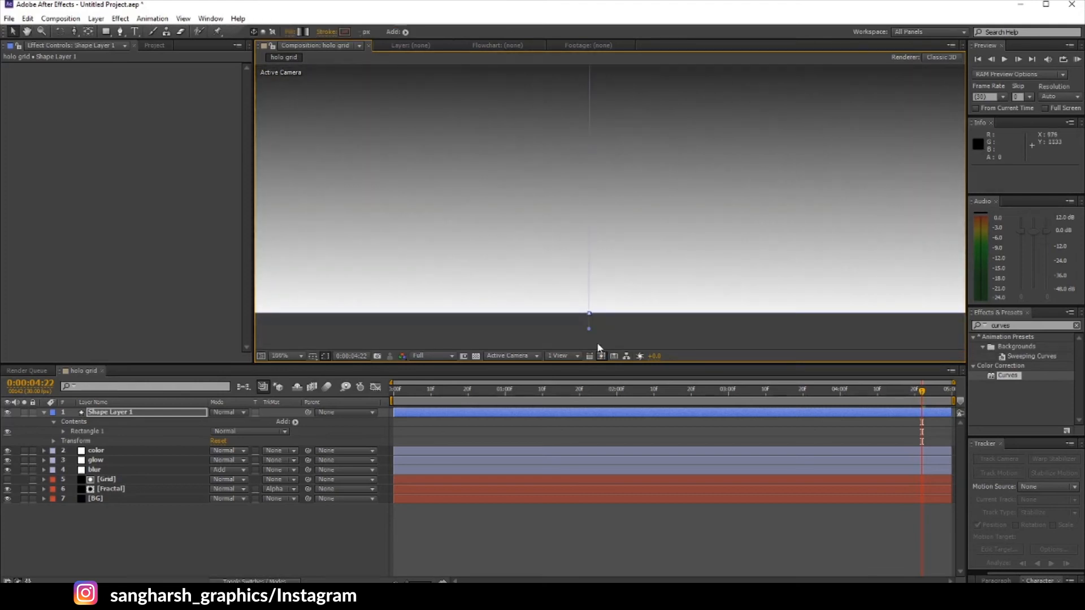
{"action": "left_click_drag", "start_coordinate": [589, 325], "coordinate": [589, 314]}
{"action": "key", "text": "space"}
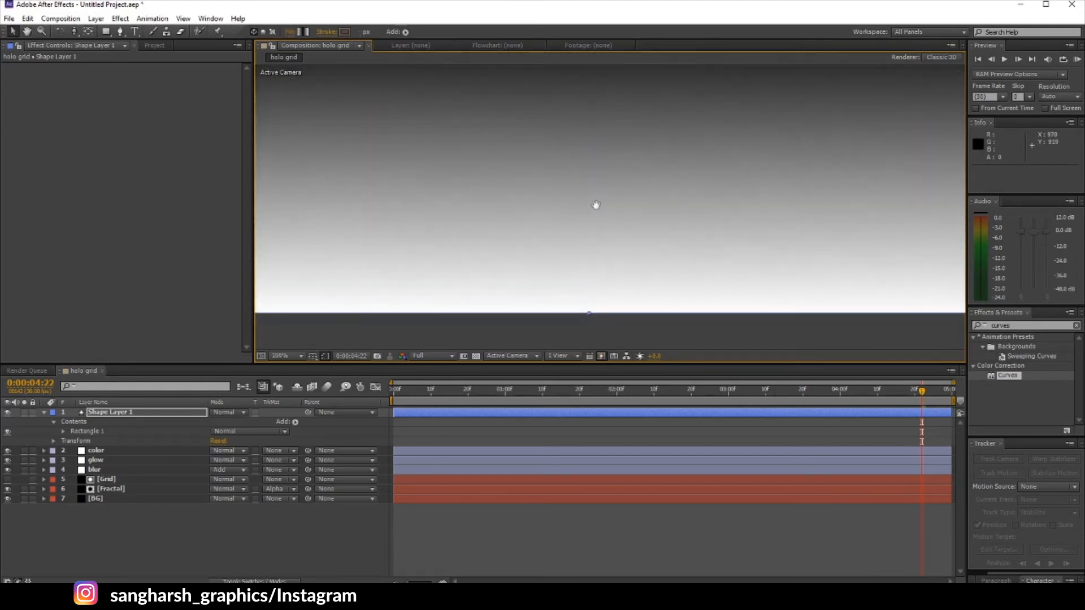
{"action": "left_click_drag", "start_coordinate": [597, 205], "coordinate": [594, 344]}
{"action": "key", "text": "space"}
{"action": "left_click_drag", "start_coordinate": [586, 123], "coordinate": [574, 320]}
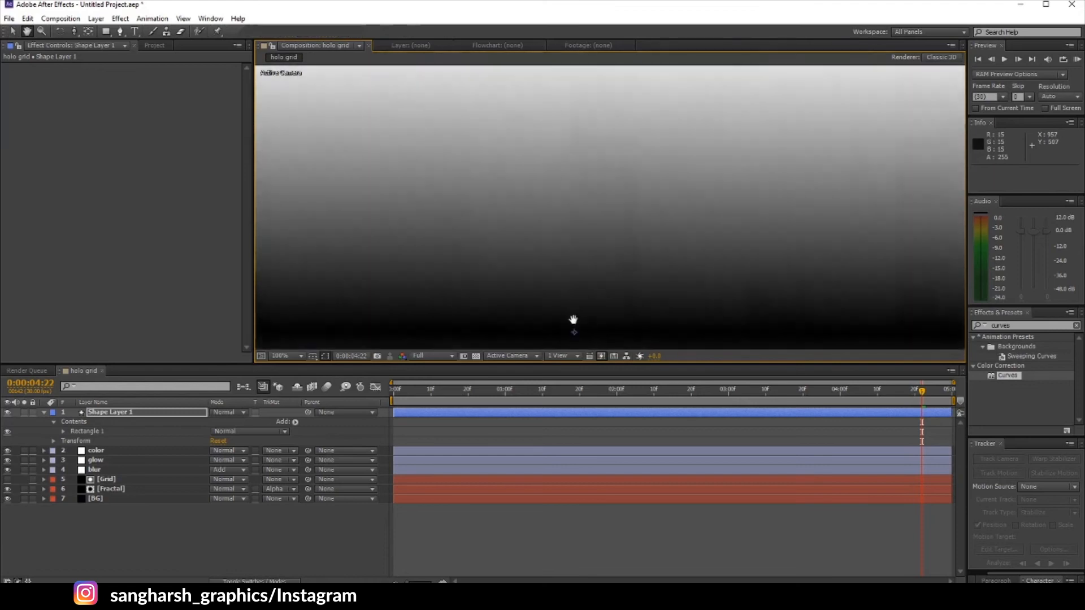
{"action": "left_click_drag", "start_coordinate": [577, 137], "coordinate": [585, 272]}
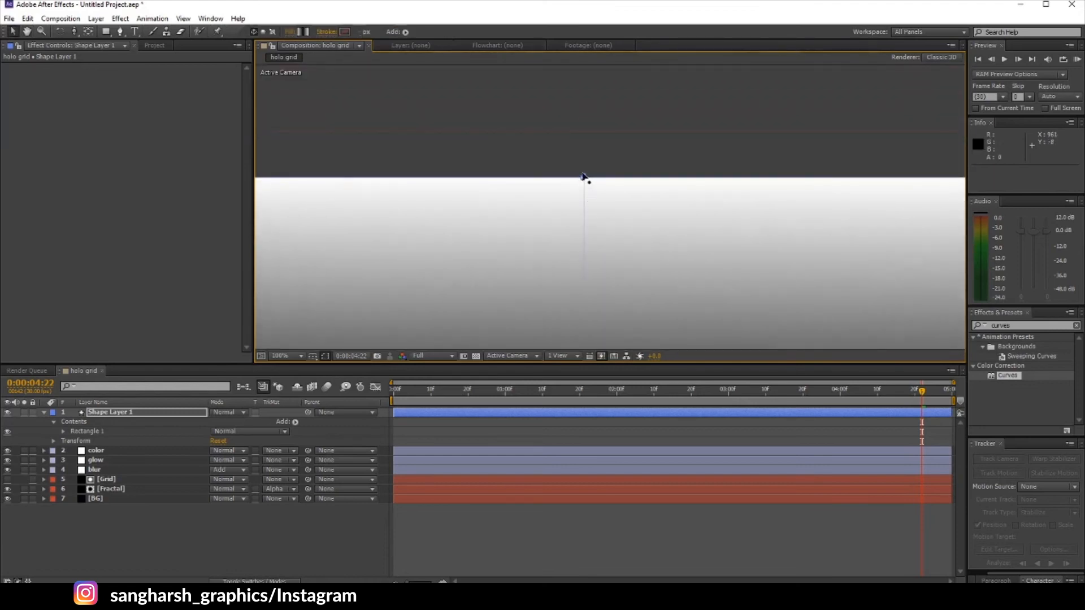
{"action": "left_click_drag", "start_coordinate": [584, 173], "coordinate": [582, 177]}
Move Shape Layer 1 beneath the BG layer, hide it and collapse its properties
{"action": "scroll", "coordinate": [592, 170], "scroll_direction": "down", "scroll_amount": 3}
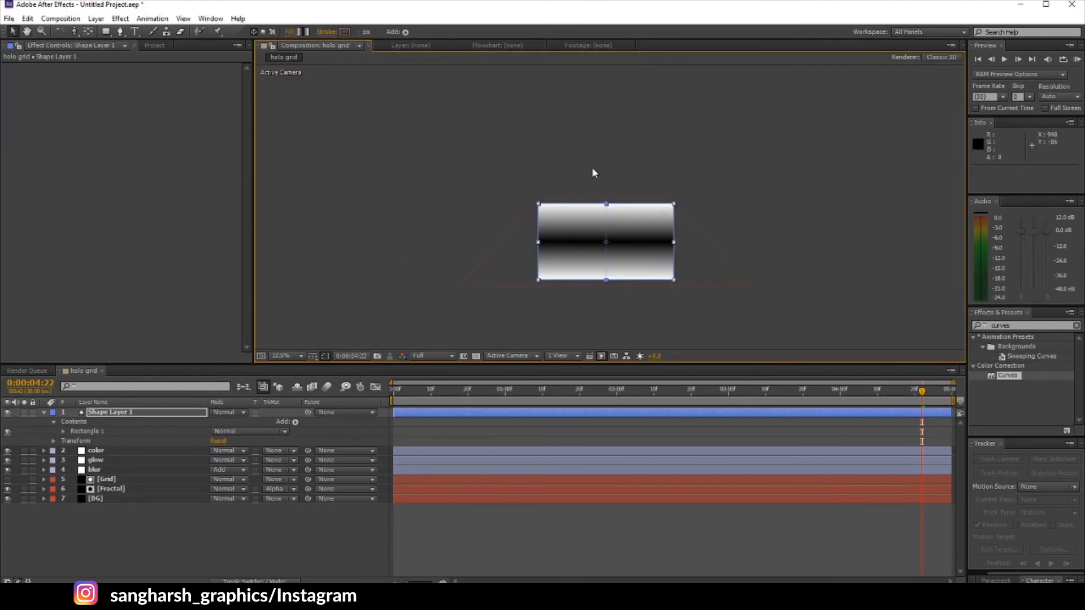
{"action": "key", "text": "space"}
{"action": "left_click_drag", "start_coordinate": [604, 226], "coordinate": [592, 194]}
{"action": "scroll", "coordinate": [594, 202], "scroll_direction": "up", "scroll_amount": 1}
{"action": "left_click_drag", "start_coordinate": [124, 411], "coordinate": [169, 546]}
{"action": "left_click", "coordinate": [8, 470]}
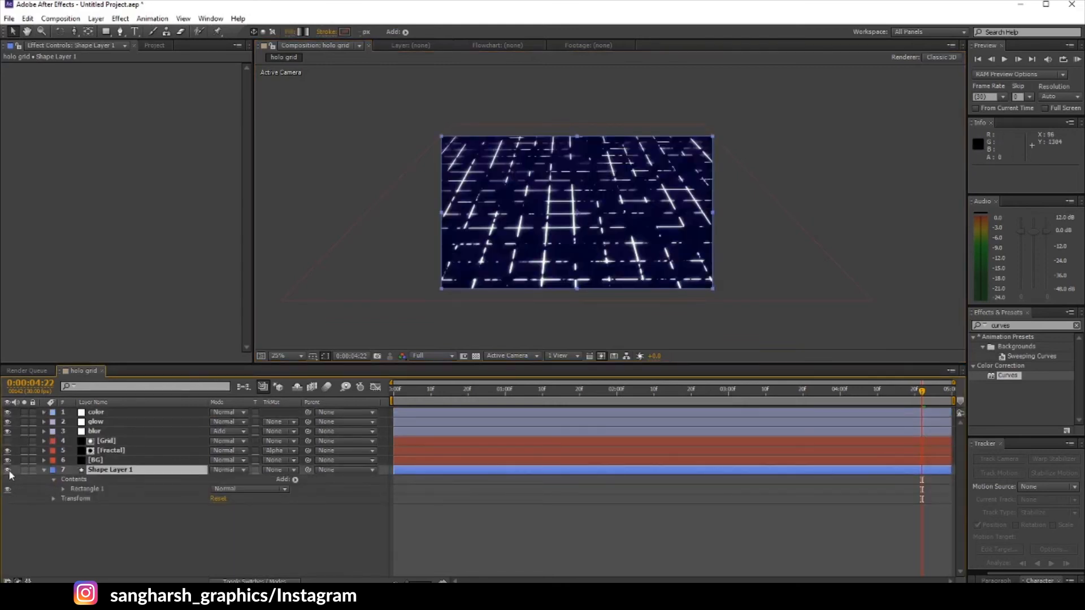
{"action": "left_click", "coordinate": [43, 470]}
Add a new adjustment layer above the color layer and rename it "lens blur"
{"action": "right_click", "coordinate": [56, 490]}
{"action": "mouse_move", "coordinate": [113, 371]}
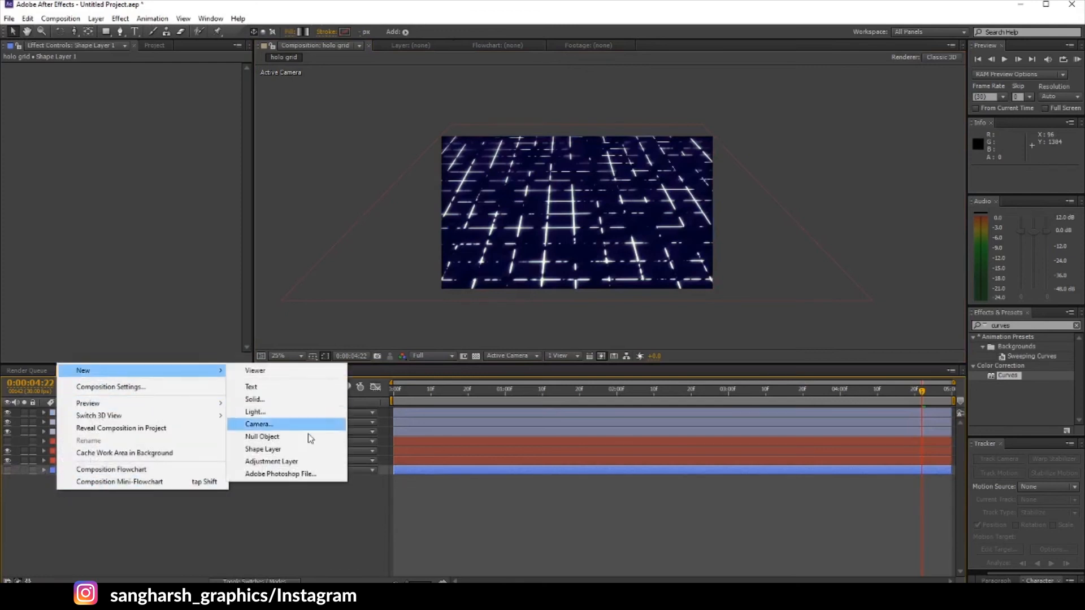
{"action": "left_click", "coordinate": [271, 461]}
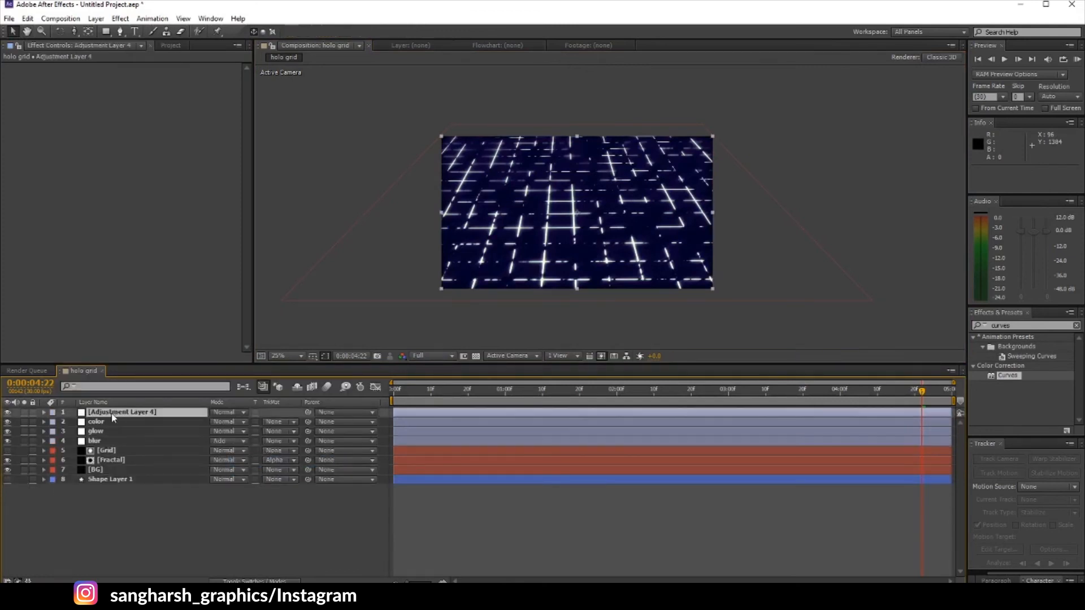
{"action": "right_click", "coordinate": [113, 417]}
{"action": "left_click", "coordinate": [155, 579]}
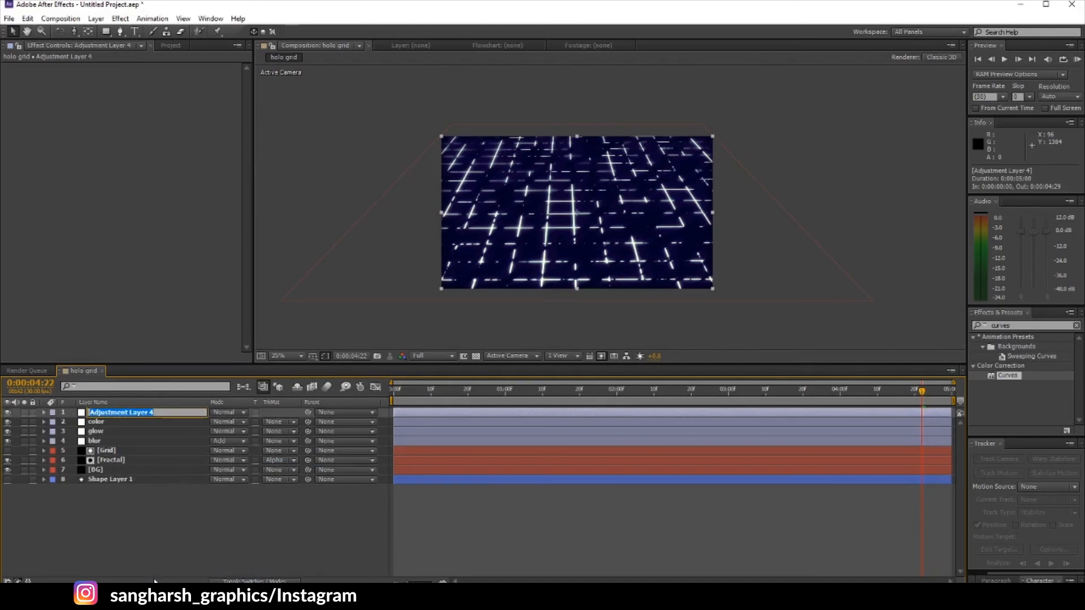
{"action": "type", "text": "lens blur"}
{"action": "key", "text": "Return"}
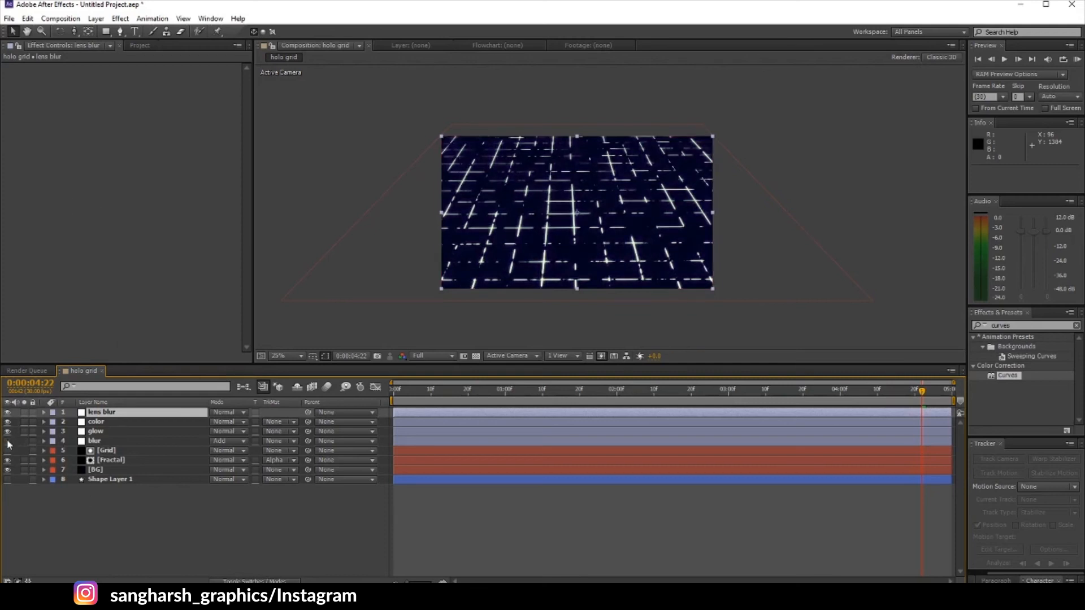
{"action": "key", "text": "period"}
{"action": "key", "text": "comma"}
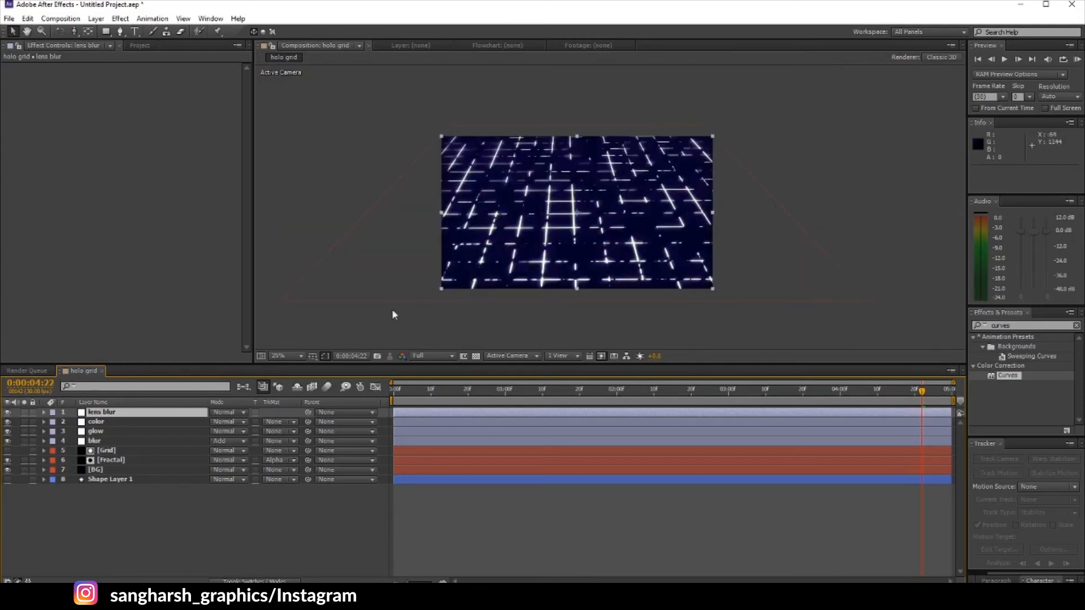
Apply Camera Lens Blur to the lens blur layer and use Shape Layer 1 as its blur map layer
{"action": "left_click", "coordinate": [120, 18]}
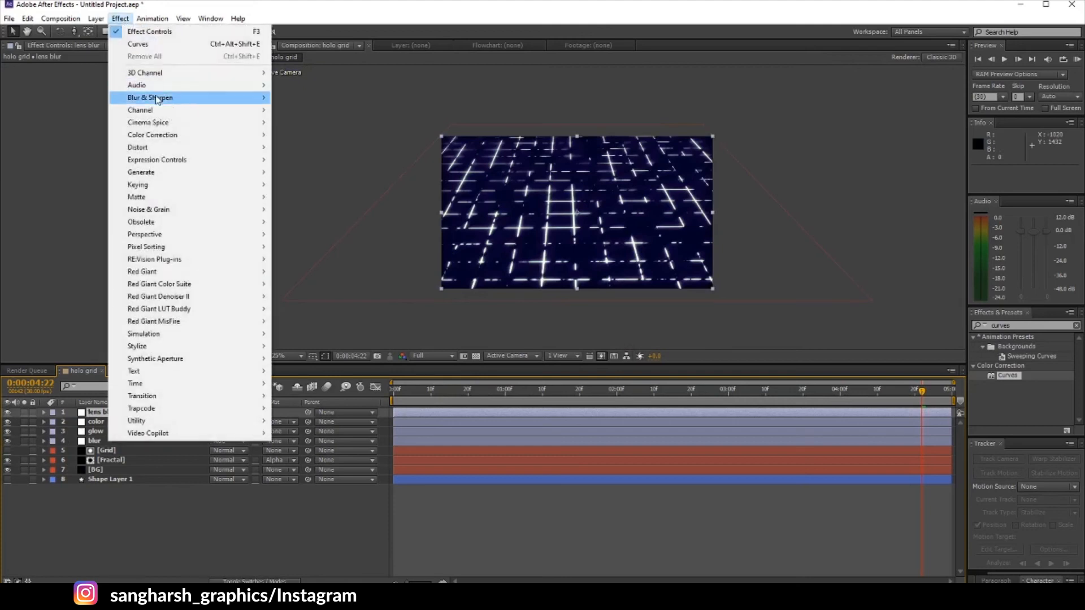
{"action": "mouse_move", "coordinate": [164, 98]}
{"action": "left_click", "coordinate": [317, 123]}
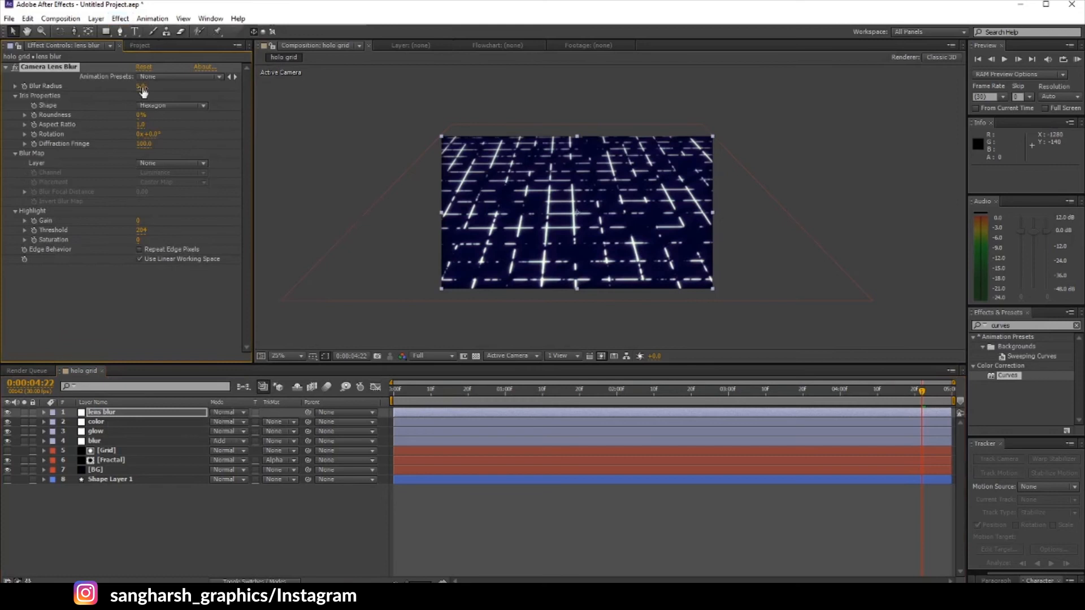
{"action": "left_click", "coordinate": [162, 105]}
{"action": "left_click", "coordinate": [229, 101]}
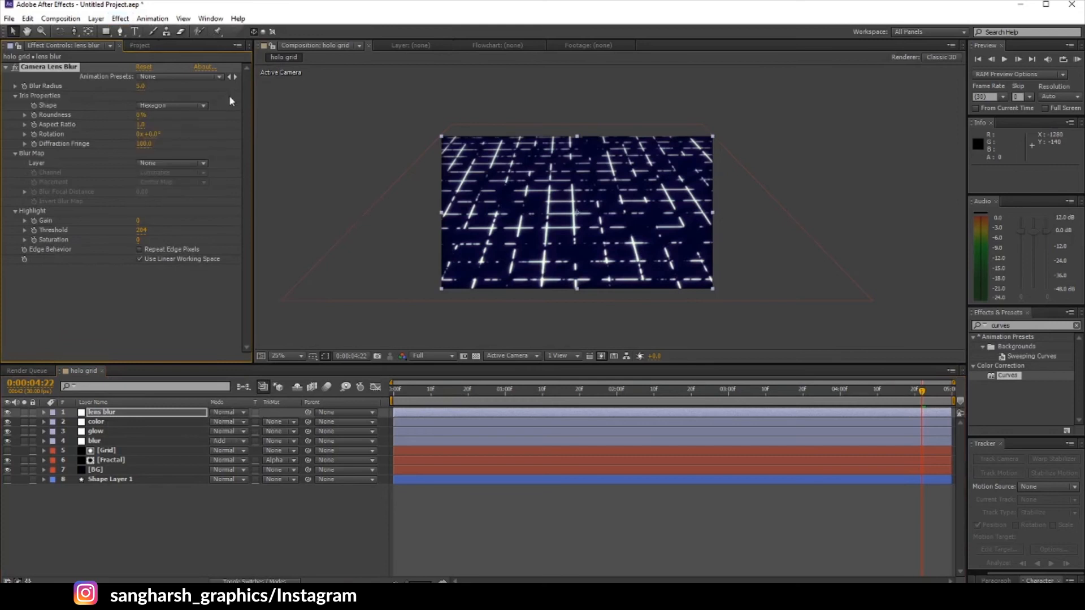
{"action": "left_click", "coordinate": [202, 164]}
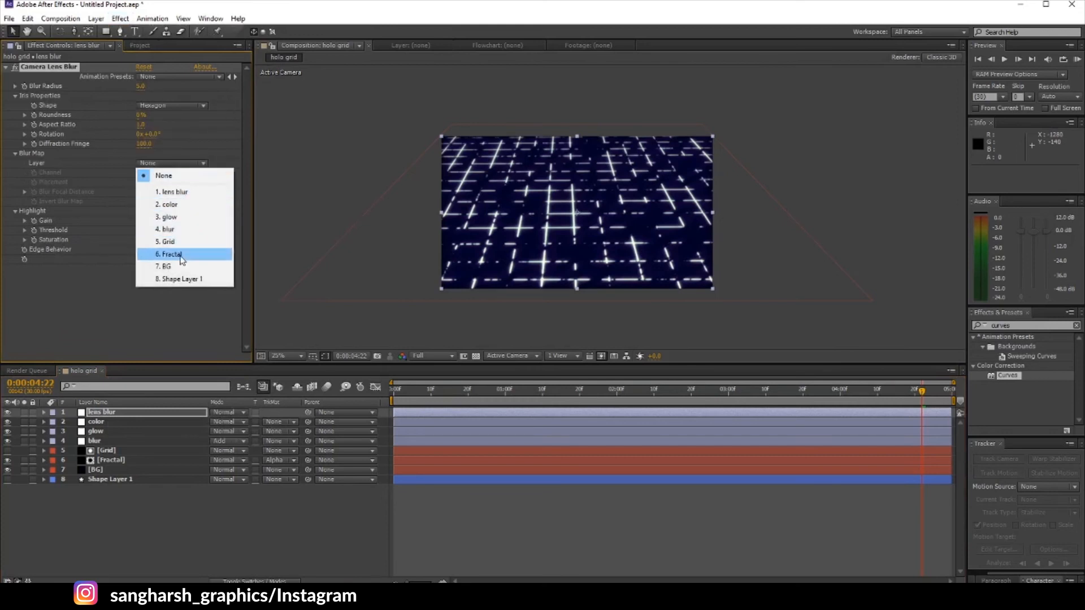
{"action": "left_click", "coordinate": [179, 279]}
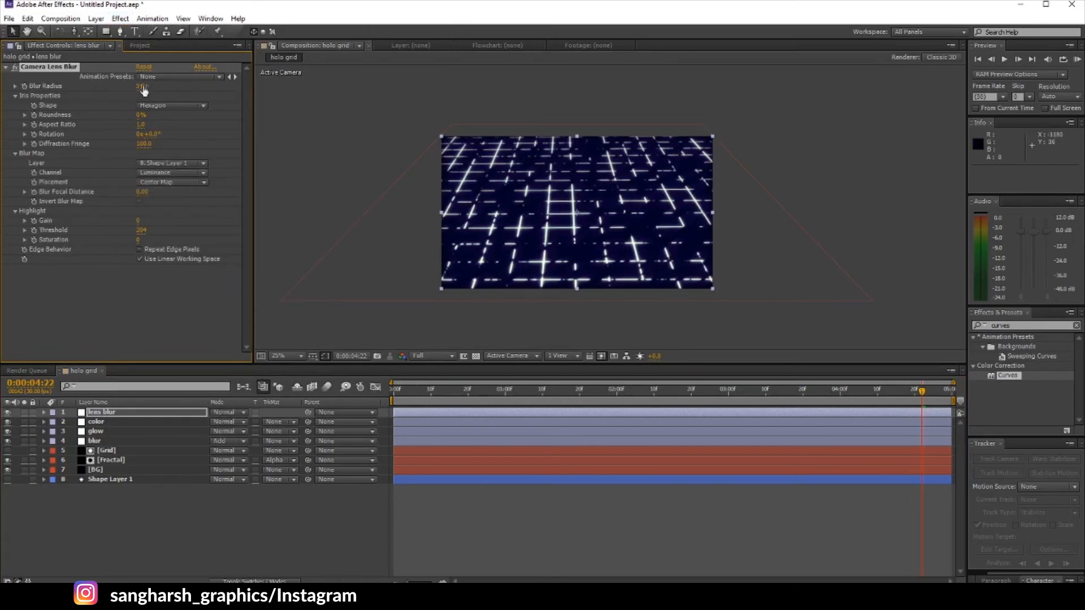
Set the Blur Radius of the lens blur layer's Camera Lens Blur to 30
{"action": "left_click_drag", "start_coordinate": [143, 91], "coordinate": [158, 88]}
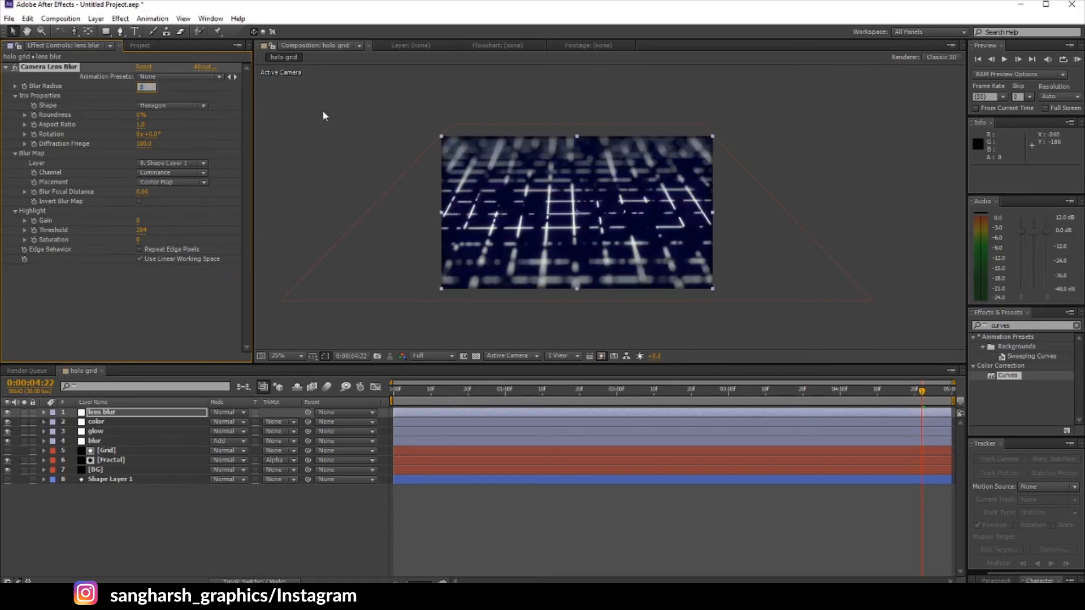
{"action": "type", "text": "0"}
{"action": "key", "text": "Return"}
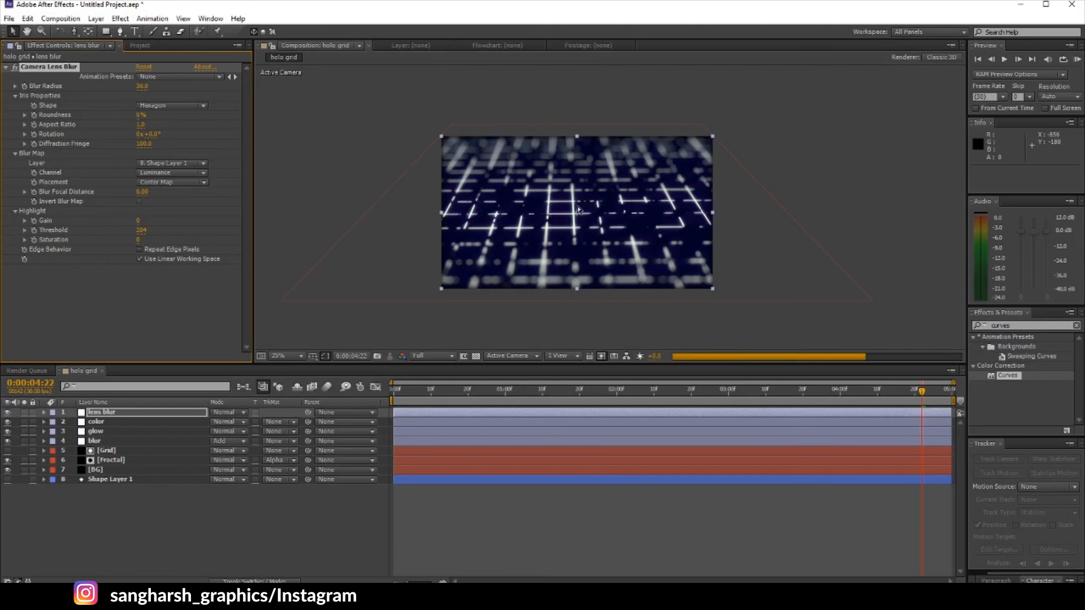
{"action": "scroll", "coordinate": [578, 210], "scroll_direction": "up", "scroll_amount": 2}
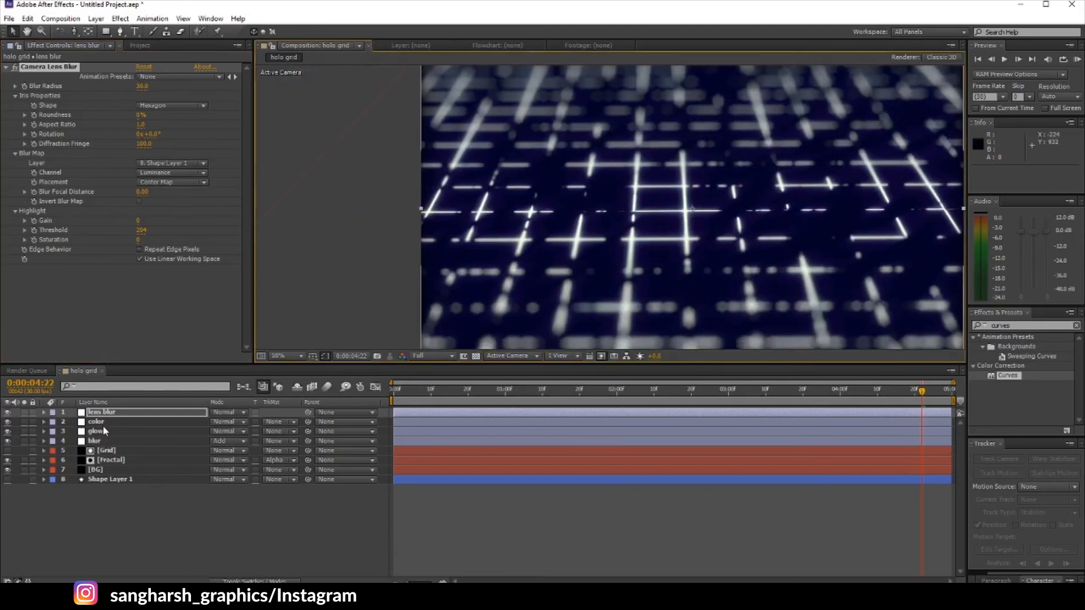
Refine the color layer's Curves: move the green highlight point slightly inward and its shadow point to the corner, and raise the blue highlight point
{"action": "left_click", "coordinate": [103, 423]}
{"action": "left_click_drag", "start_coordinate": [109, 105], "coordinate": [114, 106]}
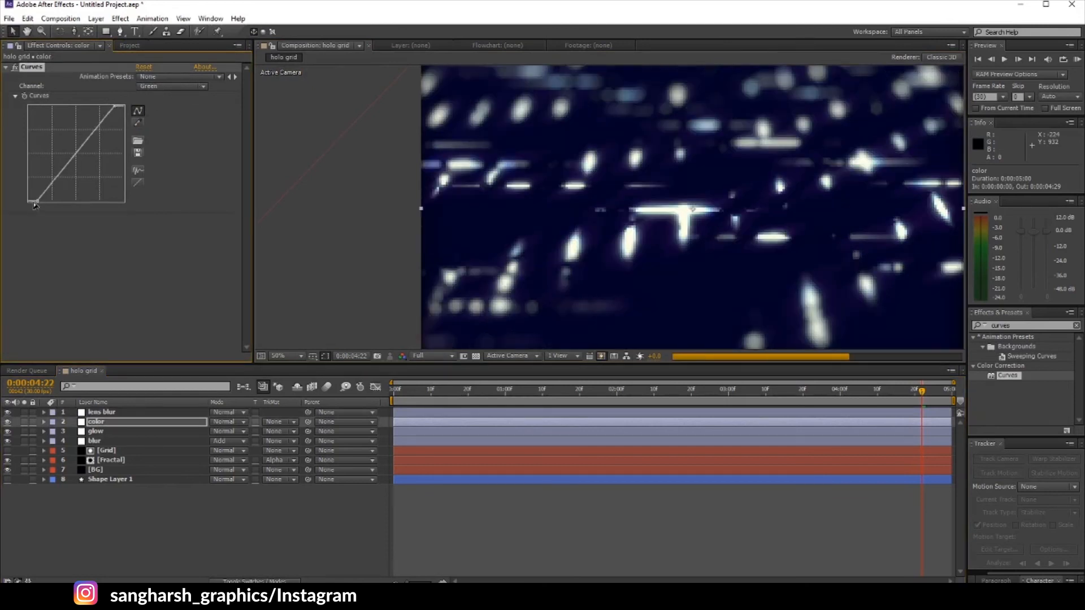
{"action": "left_click_drag", "start_coordinate": [37, 201], "coordinate": [29, 202]}
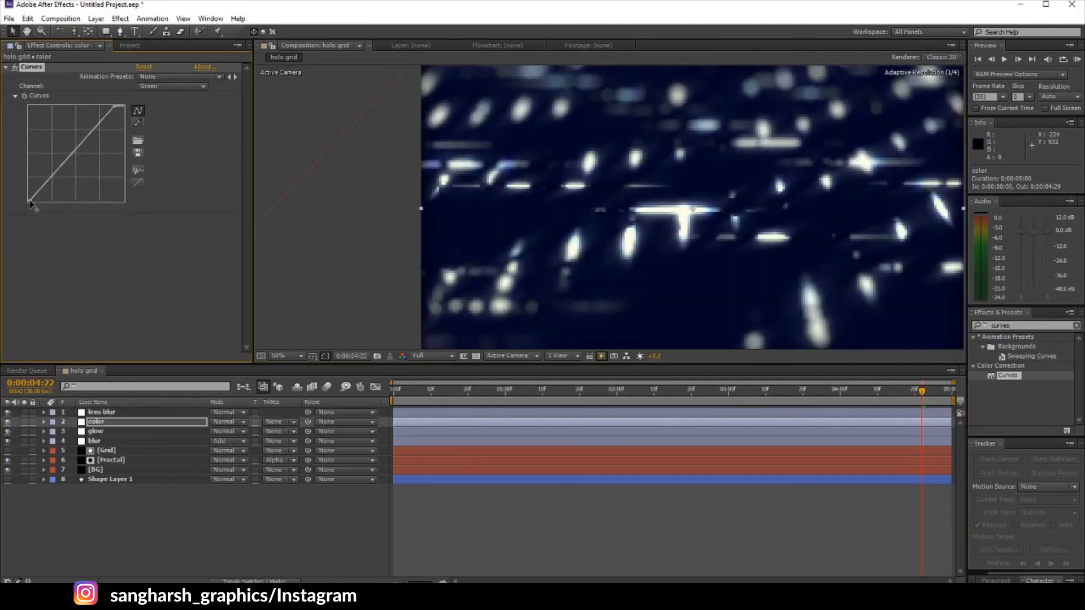
{"action": "left_click", "coordinate": [196, 86]}
{"action": "left_click", "coordinate": [170, 137]}
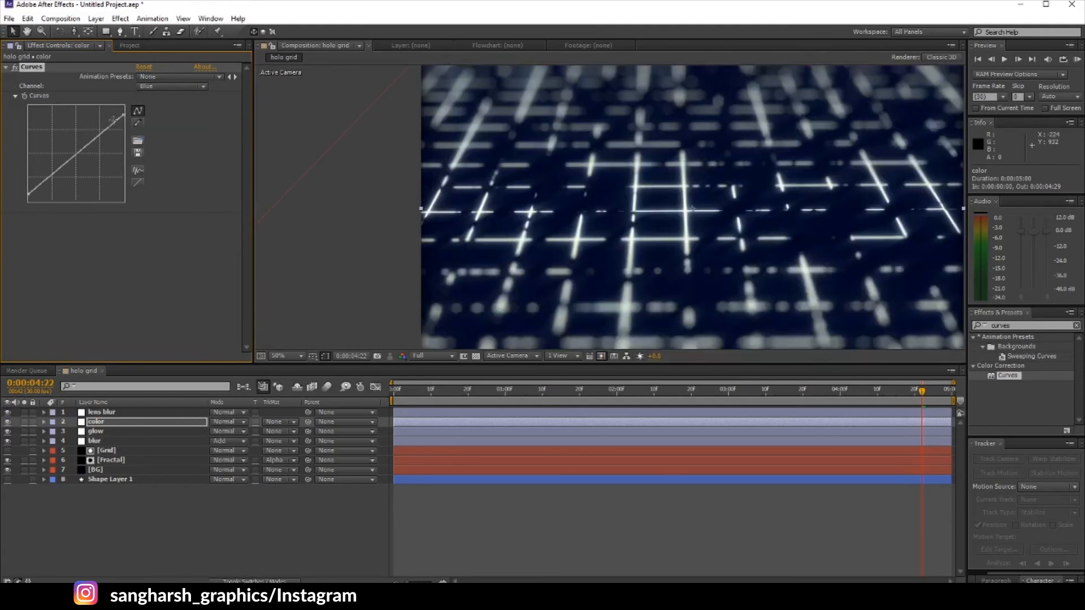
{"action": "left_click_drag", "start_coordinate": [124, 116], "coordinate": [125, 109]}
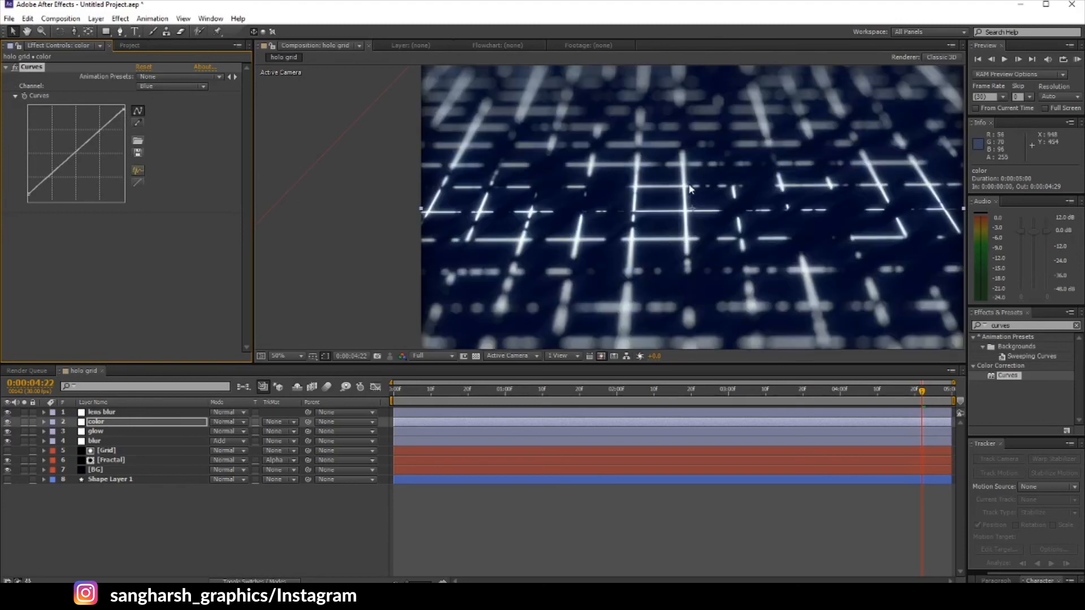
{"action": "scroll", "coordinate": [683, 187], "scroll_direction": "down", "scroll_amount": 2}
{"action": "left_click_drag", "start_coordinate": [703, 186], "coordinate": [659, 189]}
{"action": "scroll", "coordinate": [660, 190], "scroll_direction": "up", "scroll_amount": 2}
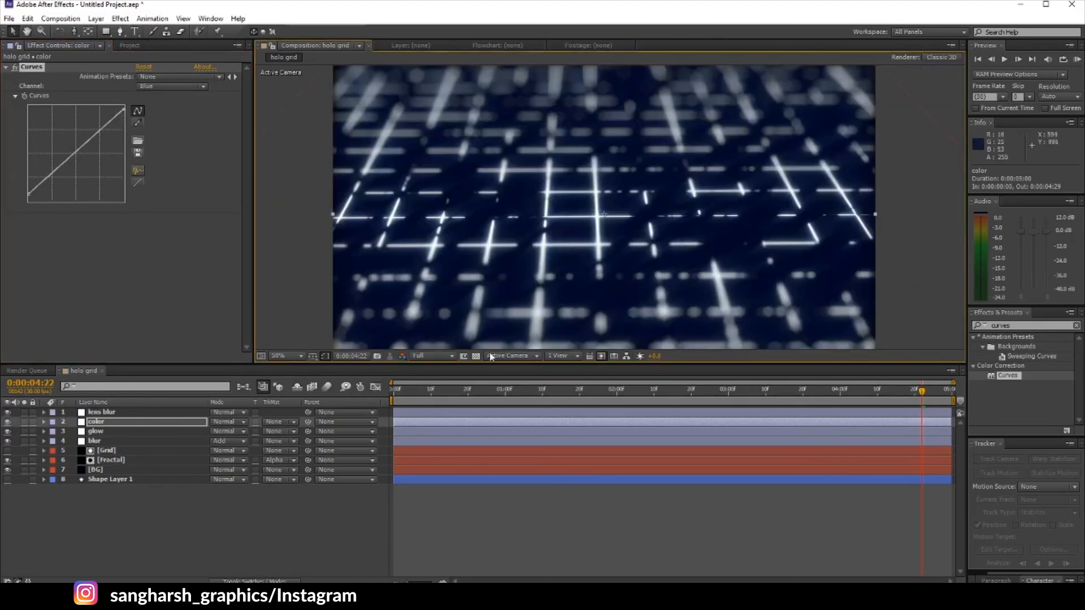
At 0:00:00:29, try a Blur Radius of 25 on the lens blur layer and settle on 20
{"action": "left_click_drag", "start_coordinate": [474, 394], "coordinate": [501, 390]}
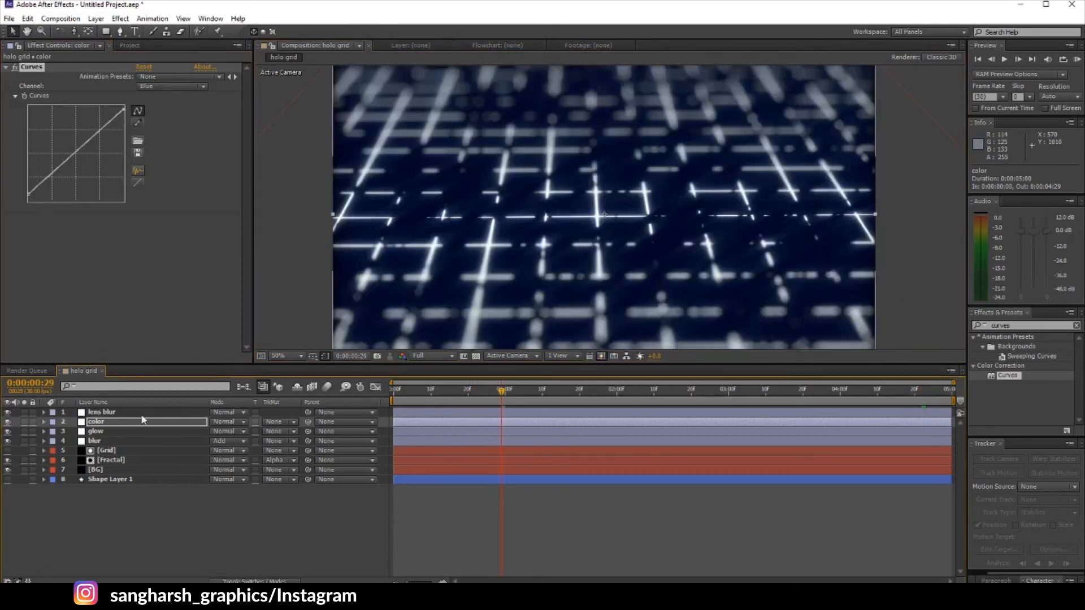
{"action": "left_click", "coordinate": [140, 412]}
{"action": "left_click", "coordinate": [142, 86]}
{"action": "type", "text": "2"}
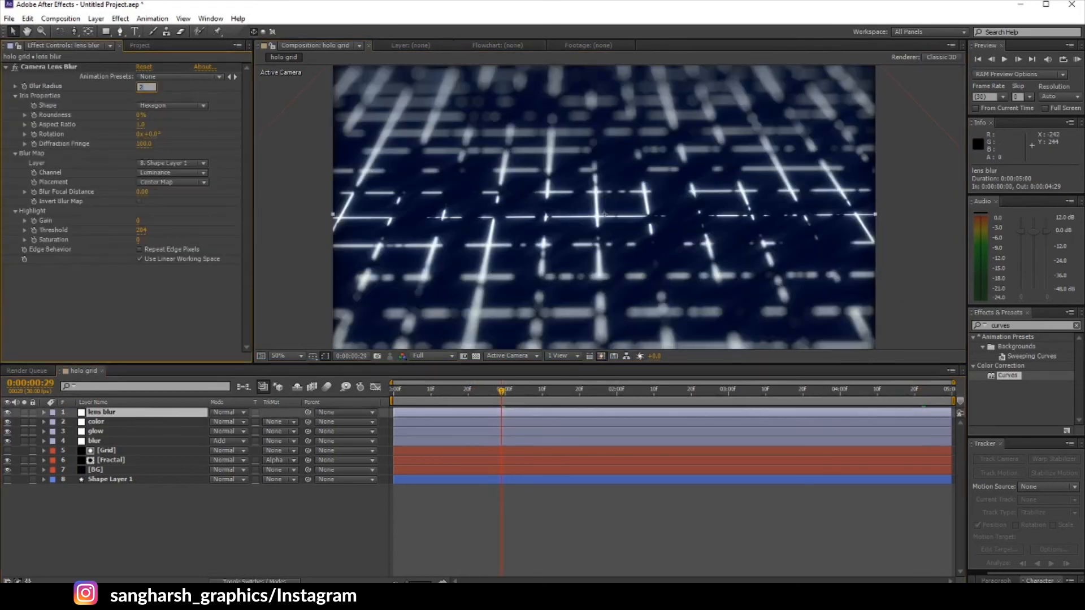
{"action": "type", "text": "5"}
{"action": "key", "text": "Return"}
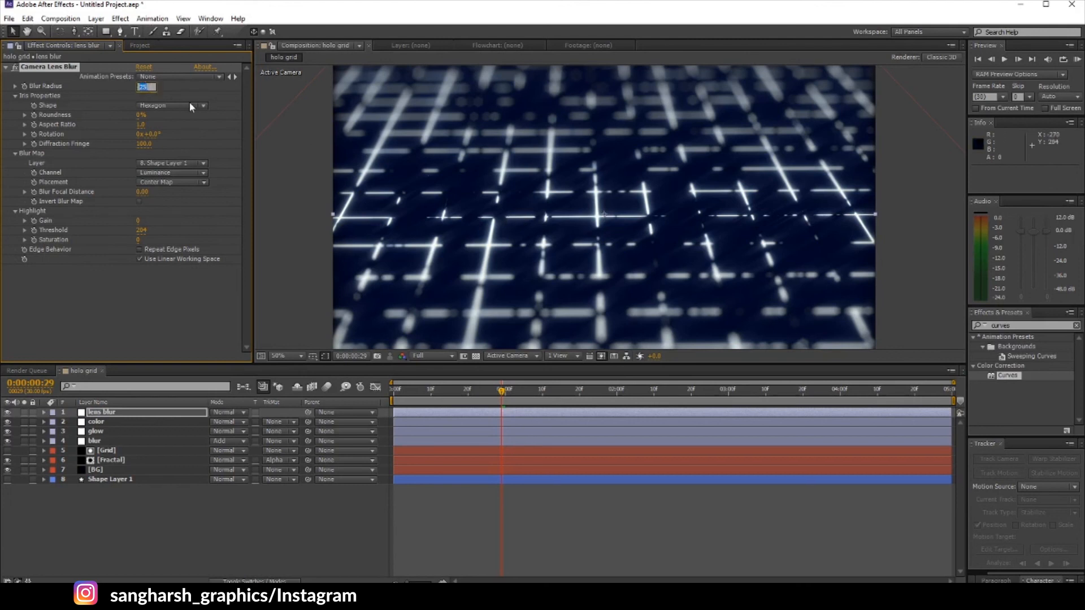
{"action": "type", "text": "20"}
{"action": "key", "text": "Return"}
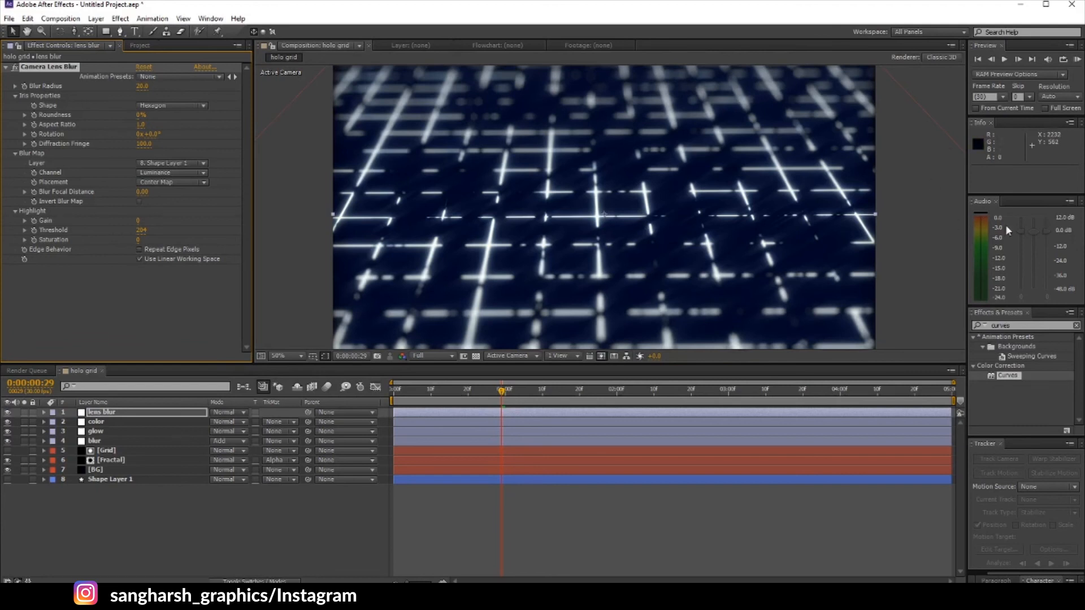
{"action": "right_click", "coordinate": [165, 544]}
{"action": "mouse_move", "coordinate": [232, 425]}
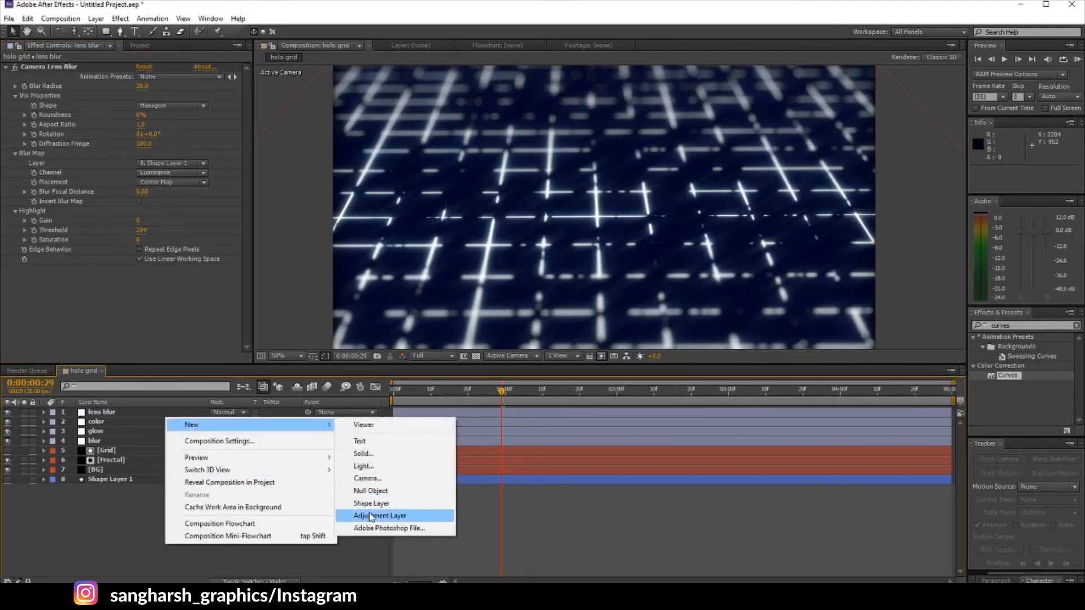
{"action": "left_click", "coordinate": [557, 501]}
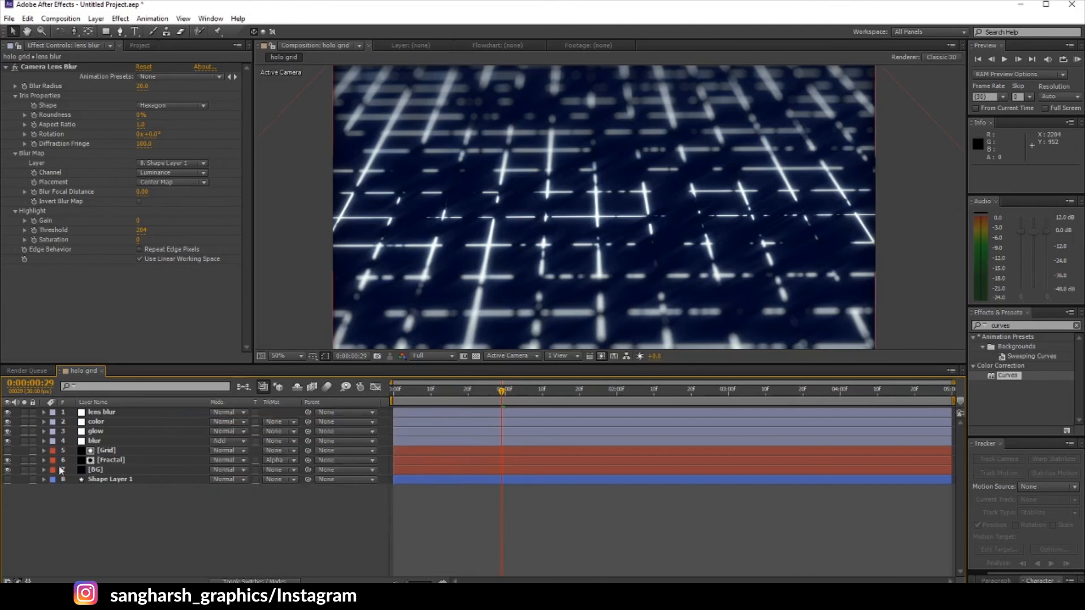
Apply the CC Kaleida effect to the Grid layer
{"action": "left_click", "coordinate": [114, 454]}
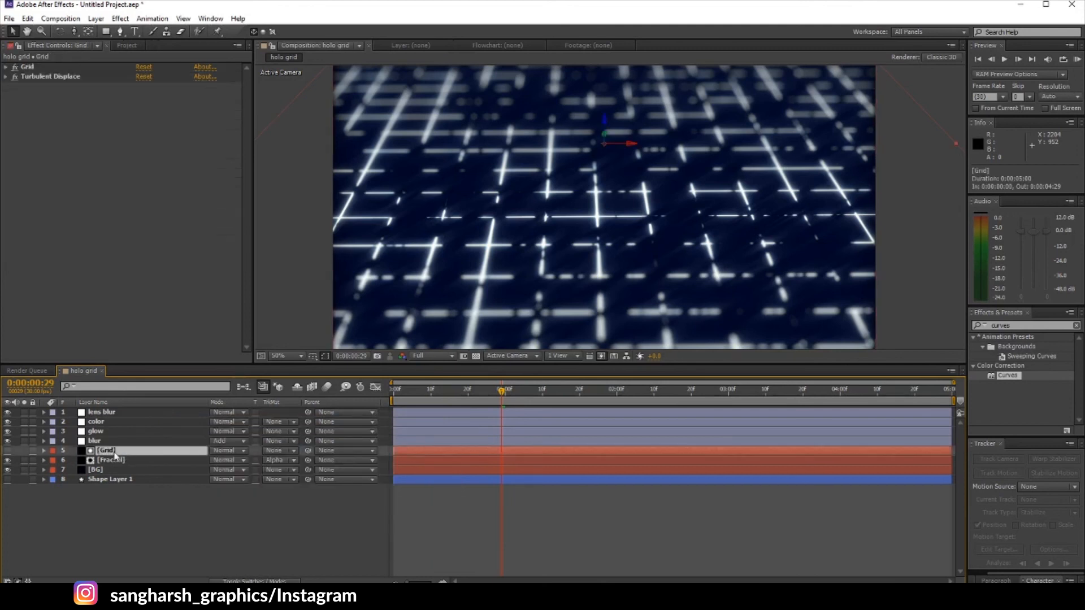
{"action": "left_click", "coordinate": [1017, 326]}
{"action": "type", "text": "kla"}
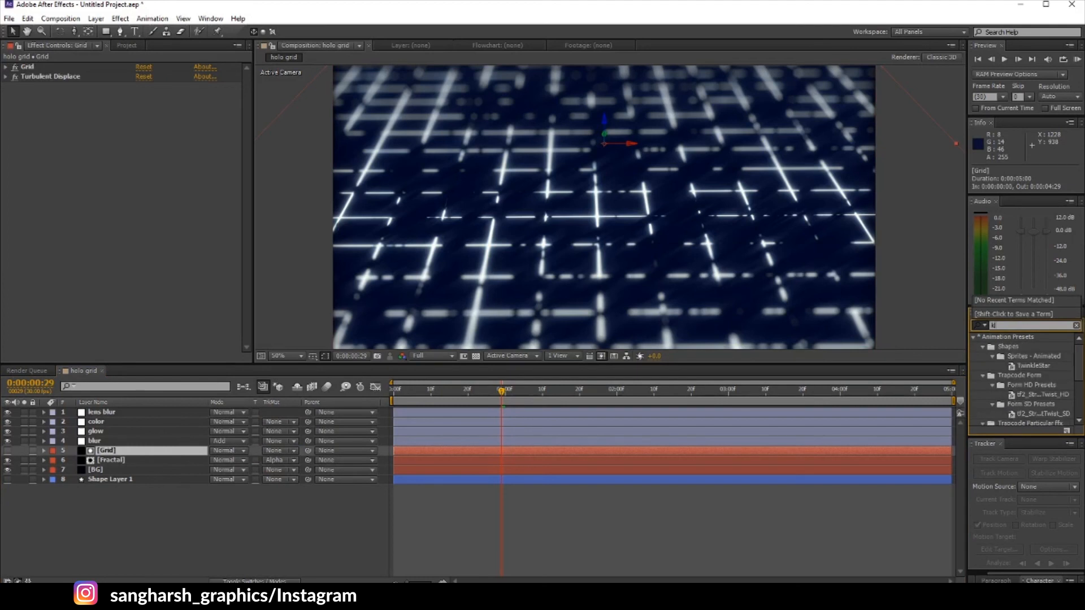
{"action": "key", "text": "BackSpace"}
{"action": "key", "text": "BackSpace"}
{"action": "left_click", "coordinate": [120, 18]}
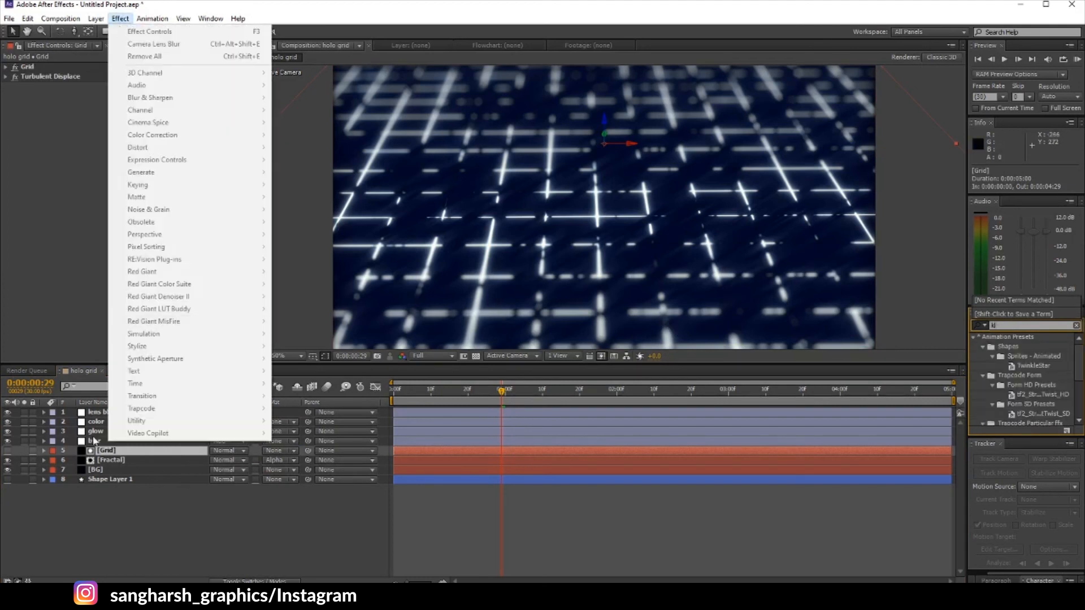
{"action": "left_click", "coordinate": [101, 450]}
{"action": "left_click", "coordinate": [121, 18]}
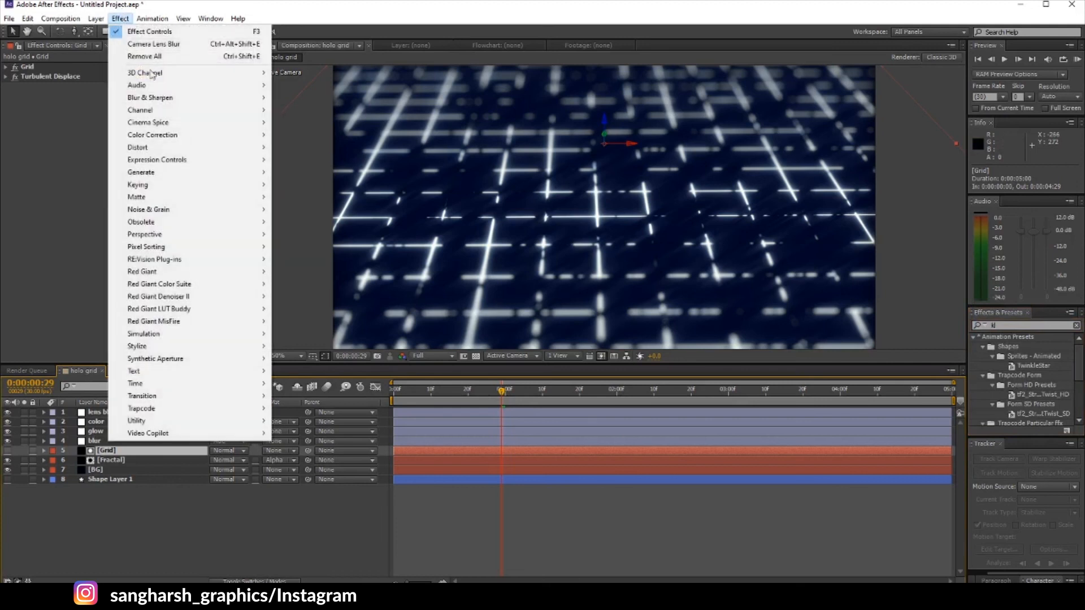
{"action": "mouse_move", "coordinate": [184, 348]}
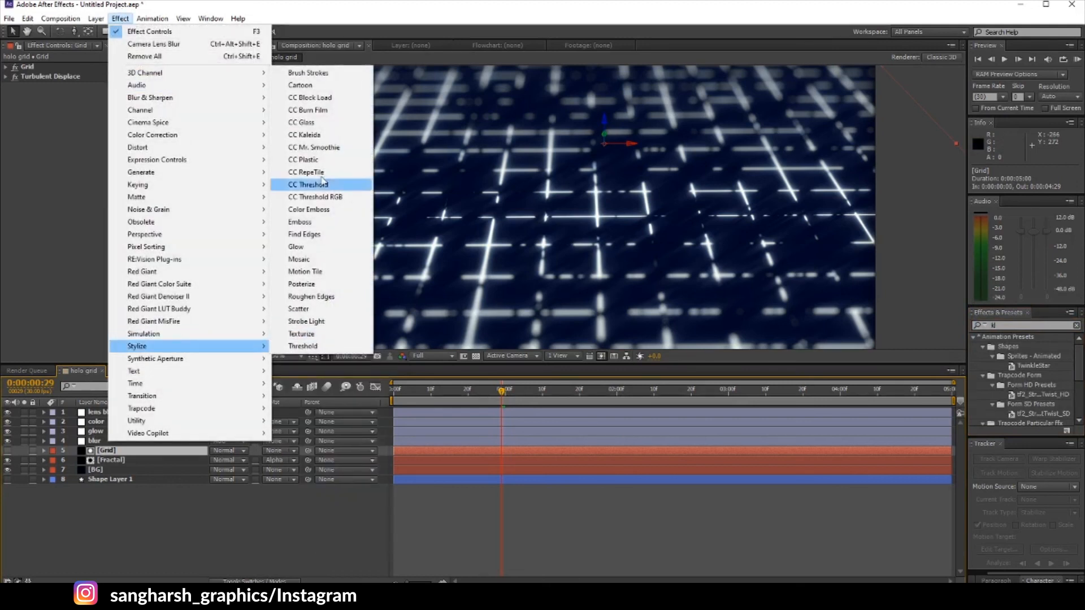
{"action": "left_click", "coordinate": [324, 138]}
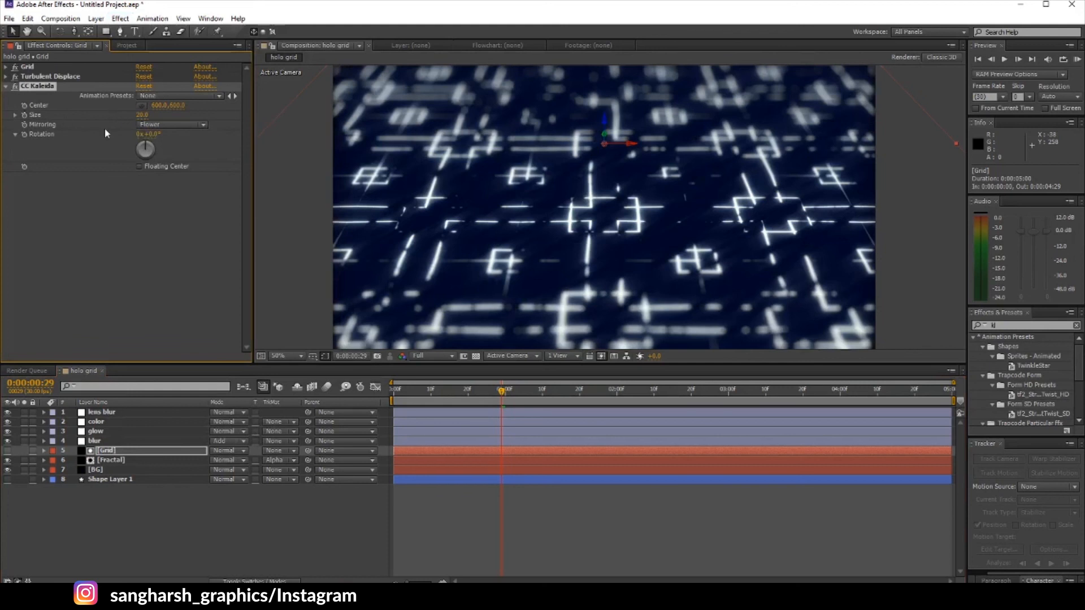
Keyframe CC Kaleida's Rotation on the Grid layer at 0° on the first frame and 90° at 0:00:02:15
{"action": "left_click", "coordinate": [397, 391]}
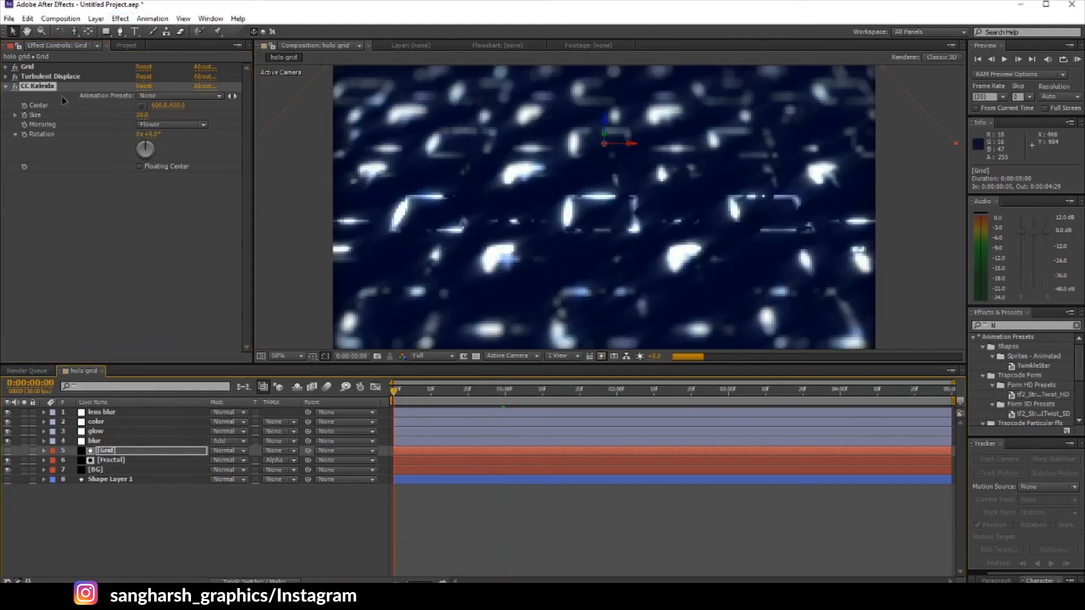
{"action": "left_click", "coordinate": [27, 135]}
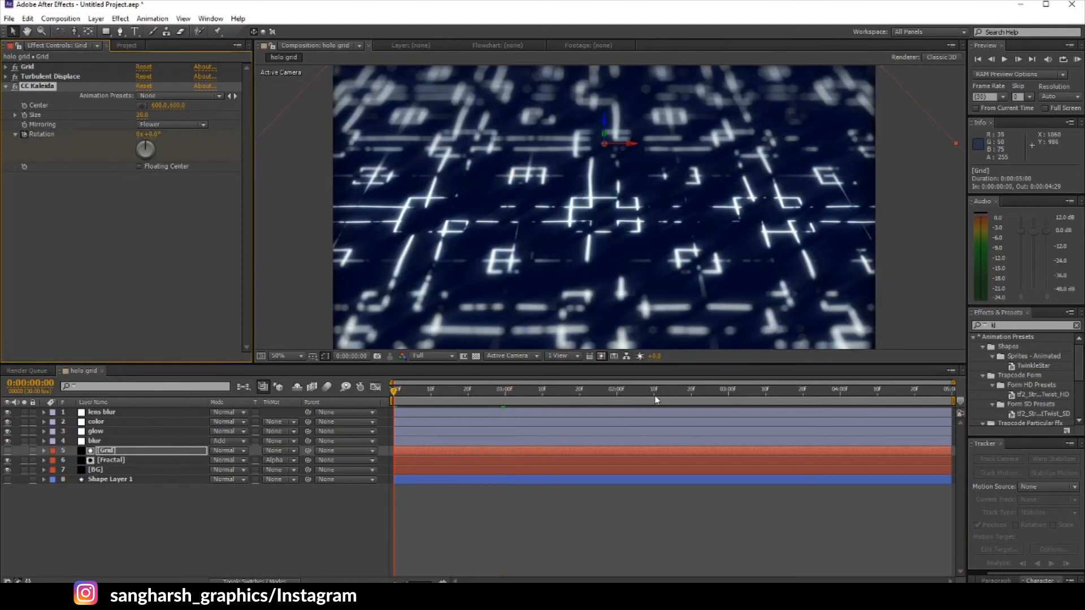
{"action": "left_click", "coordinate": [673, 391]}
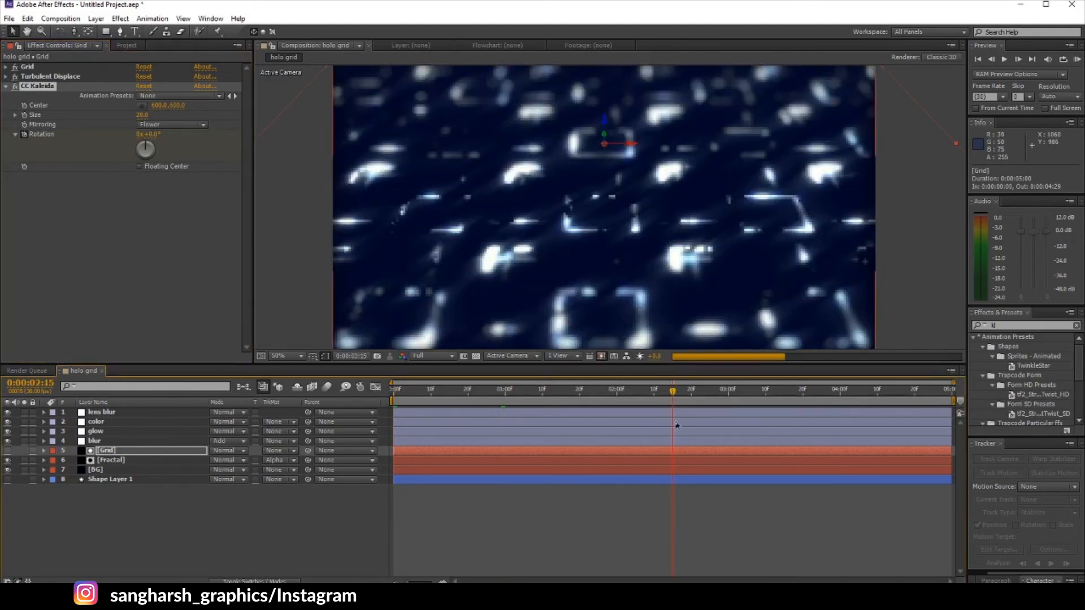
{"action": "left_click", "coordinate": [151, 136]}
{"action": "key", "text": "Return"}
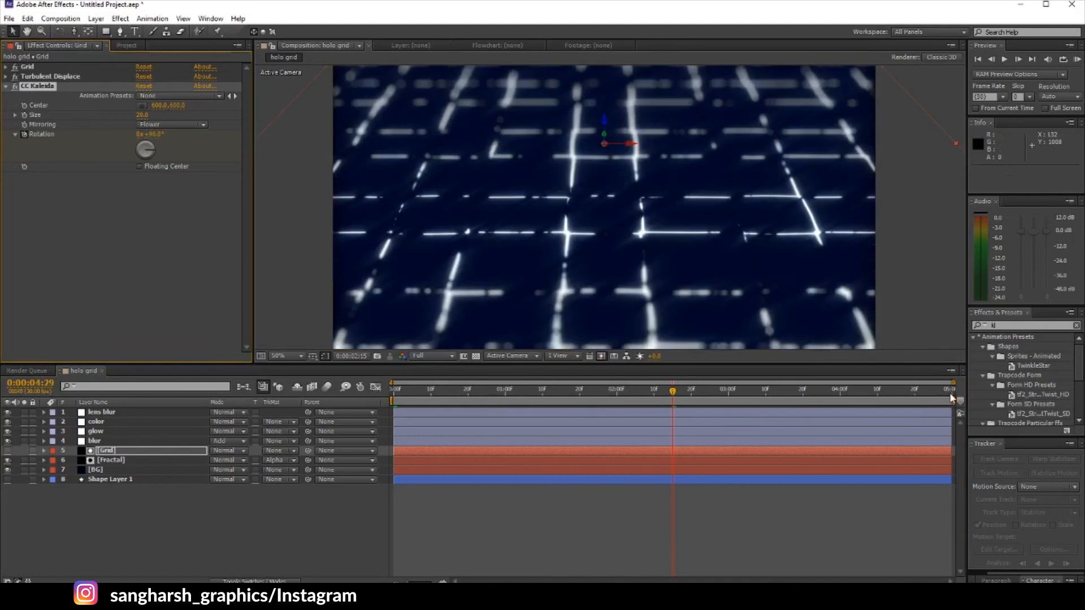
Set CC Kaleida's Rotation to 0° at 0:00:04:29 and start a RAM preview of the animation
{"action": "left_click", "coordinate": [941, 392]}
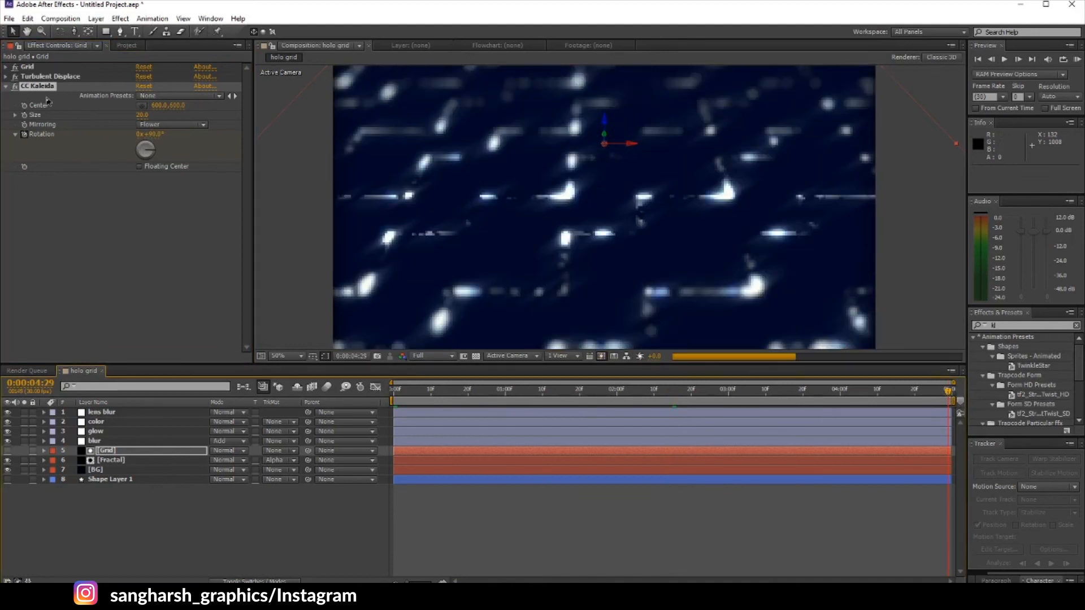
{"action": "left_click", "coordinate": [154, 135]}
{"action": "type", "text": "0"}
{"action": "key", "text": "Return"}
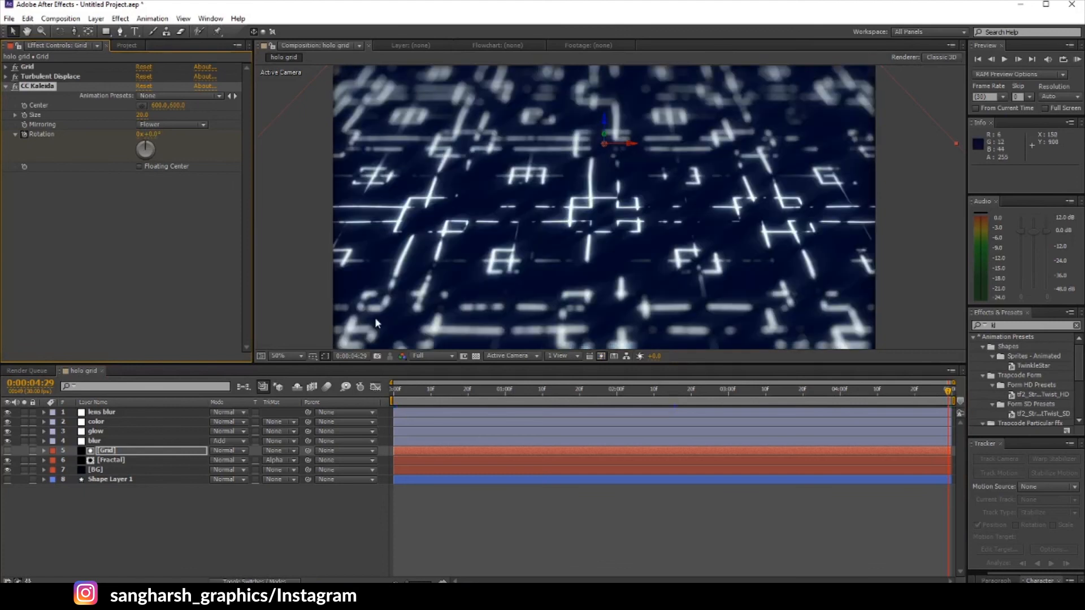
{"action": "key", "text": "KP_0"}
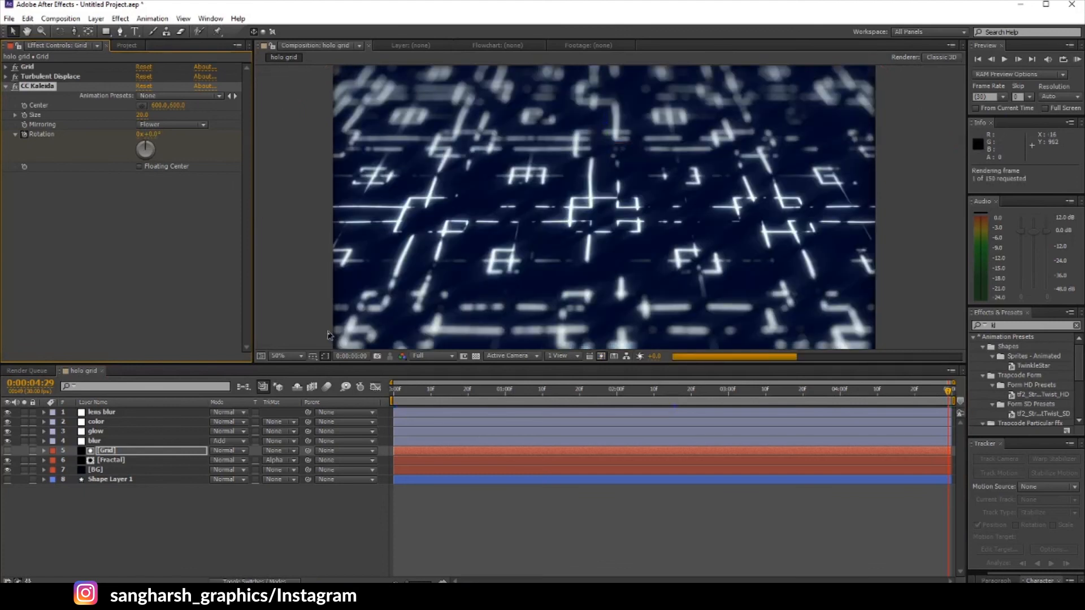